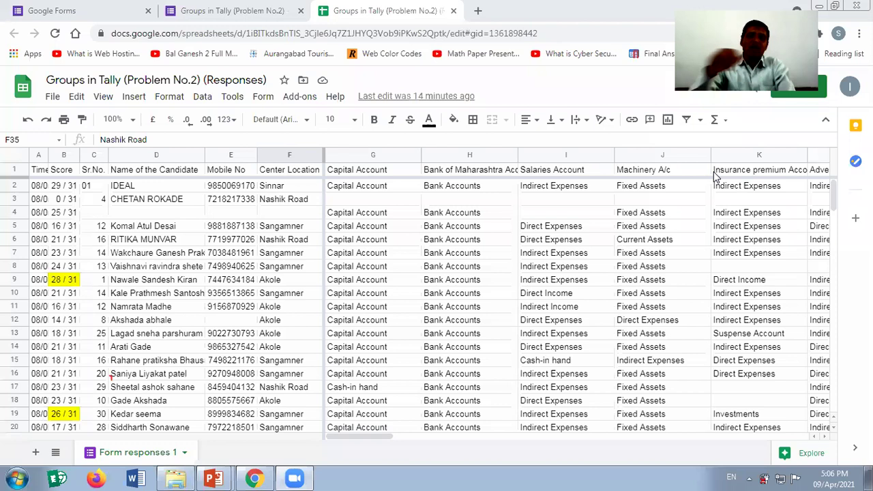
- Review the candidates' answers in the Capital Account column, from G1 through the last response, and single out the answer in G17
left_click(365, 189)
left_click(374, 213)
key("Up")
key("Up")
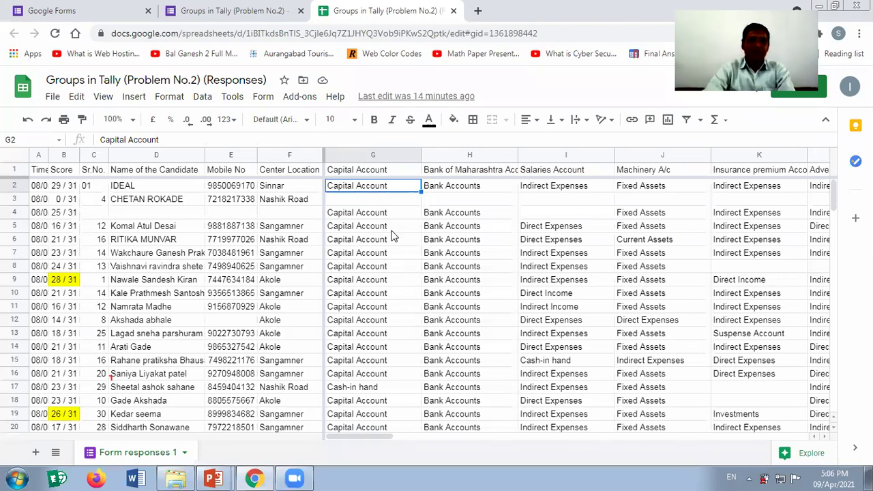
left_click(362, 174)
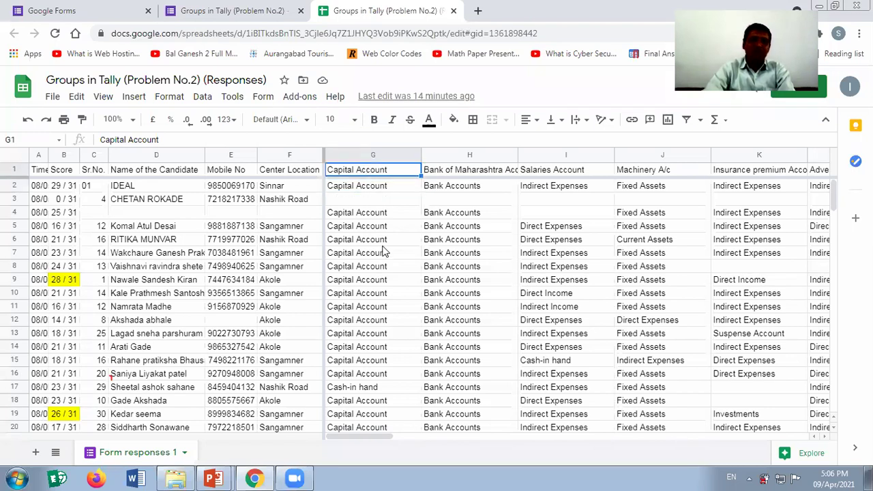
left_click(379, 190)
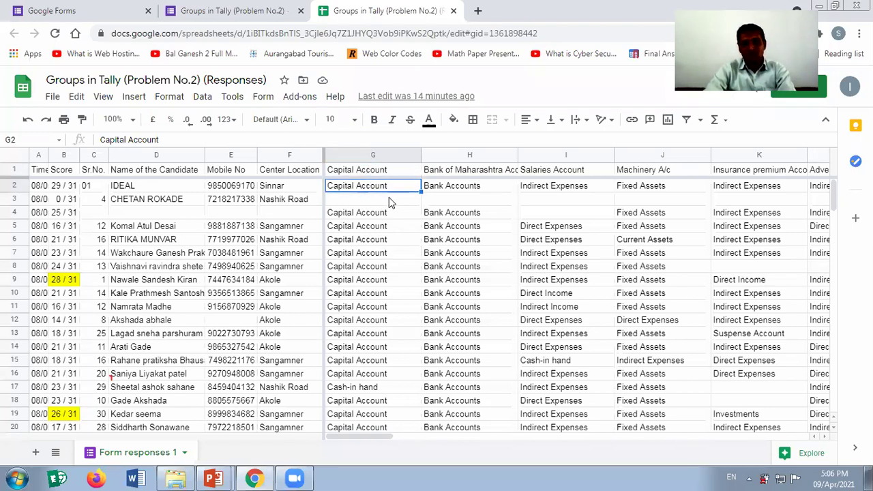
scroll(388, 232, "down", 1)
scroll(391, 234, "down", 5)
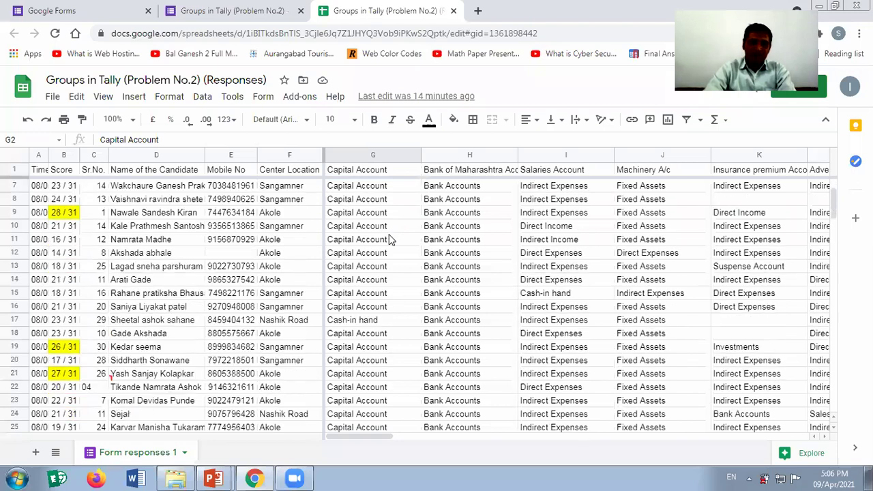
scroll(392, 250, "down", 3)
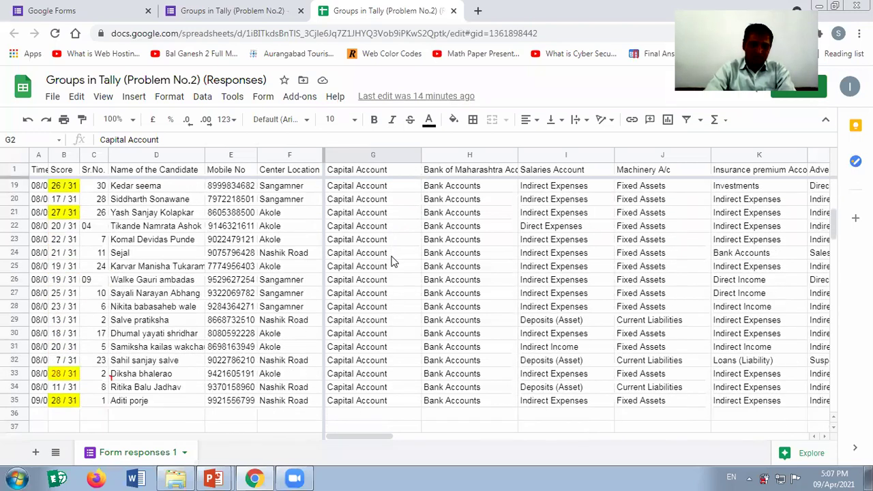
scroll(396, 273, "up", 6)
left_click(364, 293)
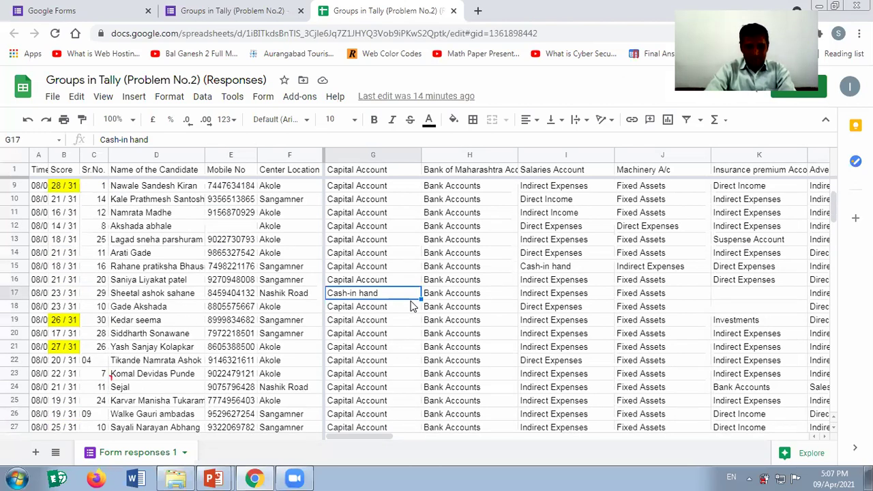
scroll(412, 307, "up", 3)
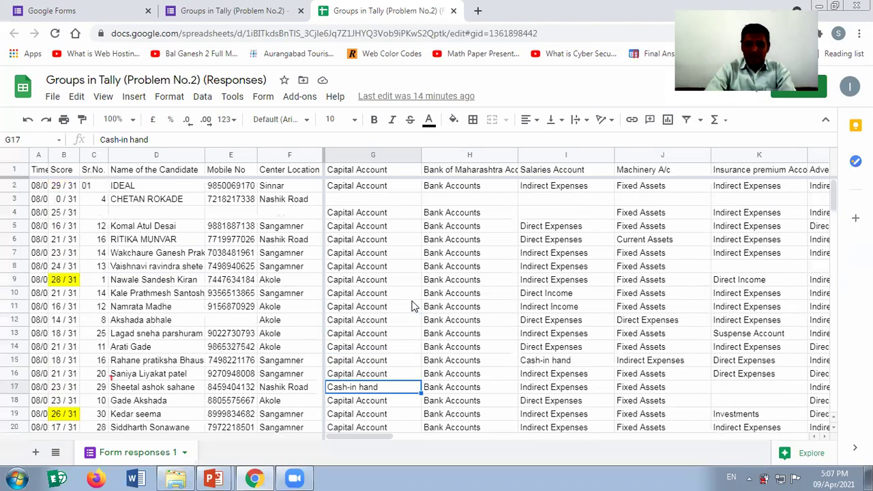
- Examine the Bank of Maharashtra Account answers in column H, from the heading through the last response row
left_click(457, 172)
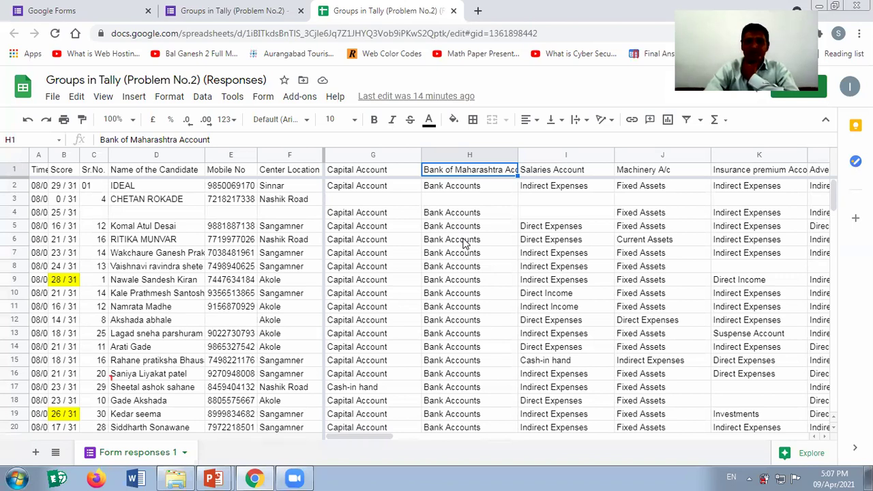
scroll(466, 246, "down", 2)
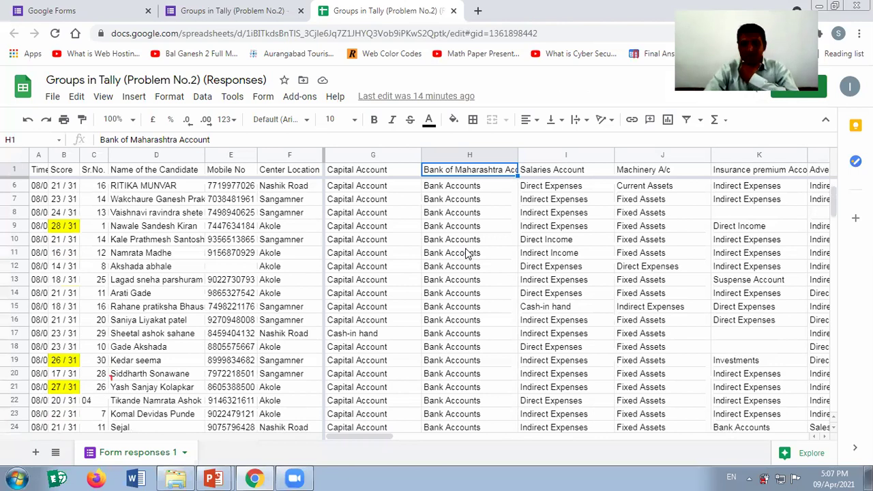
scroll(469, 286, "down", 2)
scroll(470, 292, "down", 5)
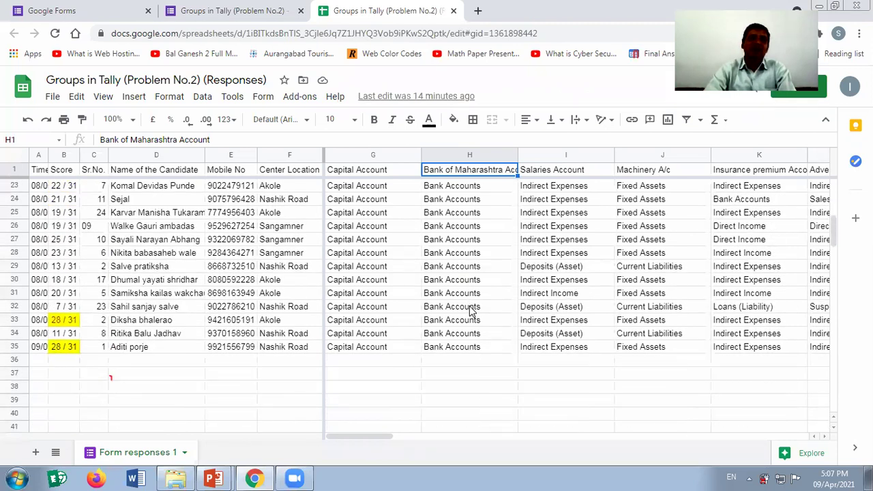
scroll(471, 308, "up", 8)
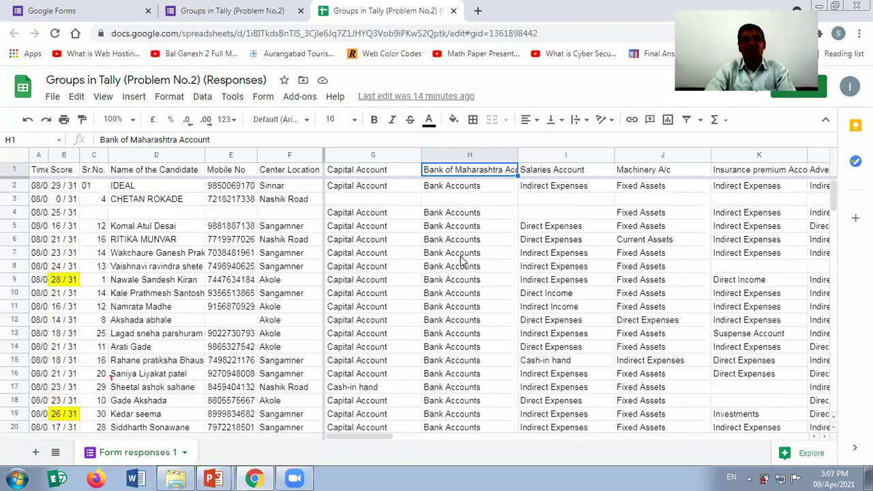
scroll(461, 263, "down", 5)
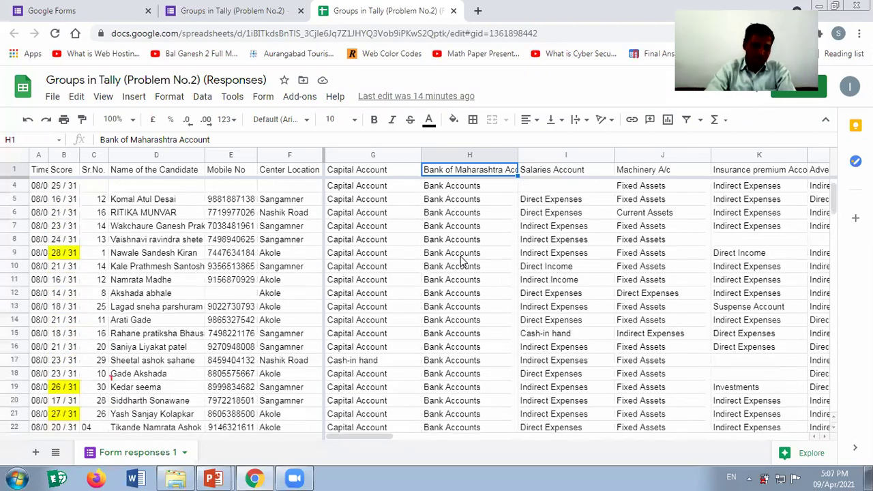
scroll(461, 265, "down", 2)
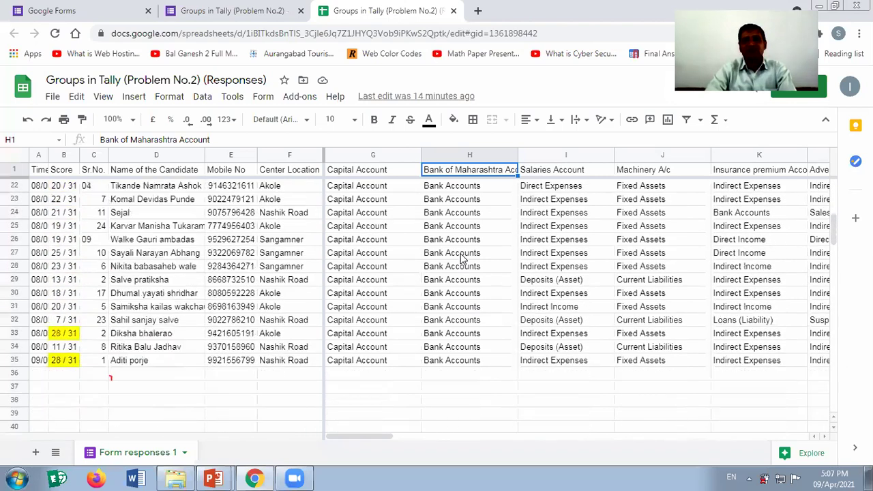
scroll(467, 287, "up", 7)
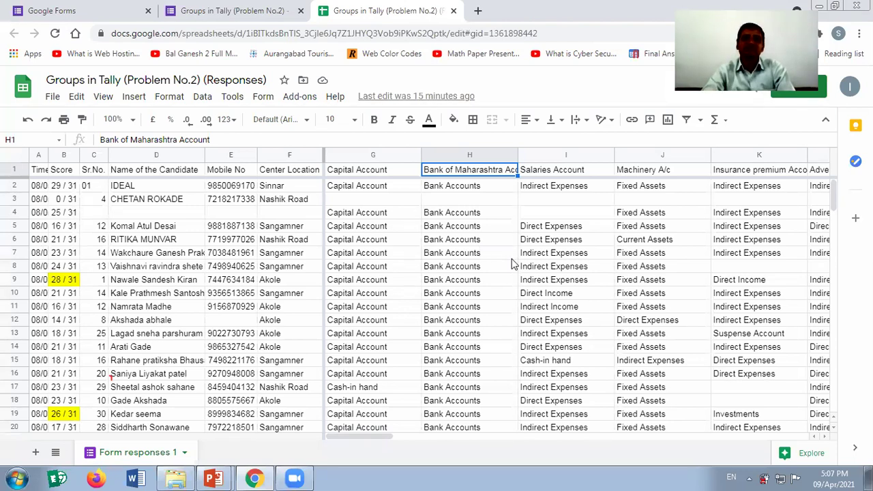
- Check the Salaries Account answers in column I against the model answer in I2, selecting all of row 15 for its answer in I15
left_click(539, 188)
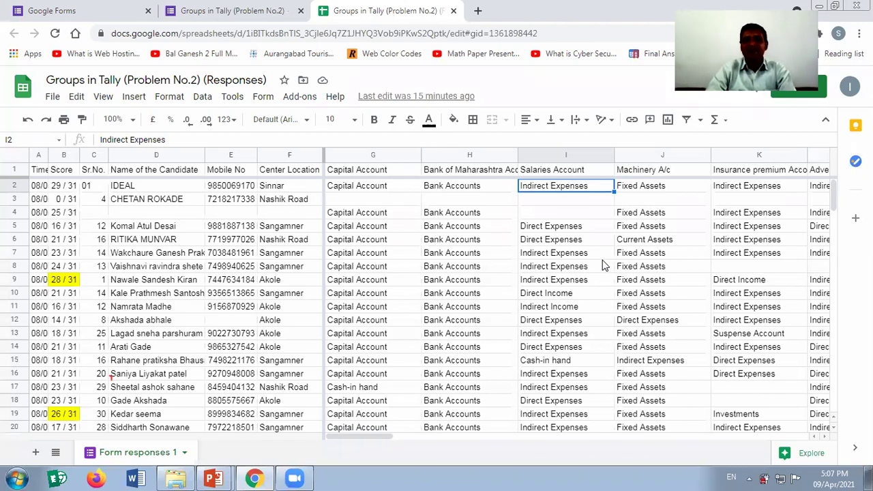
scroll(576, 337, "down", 1)
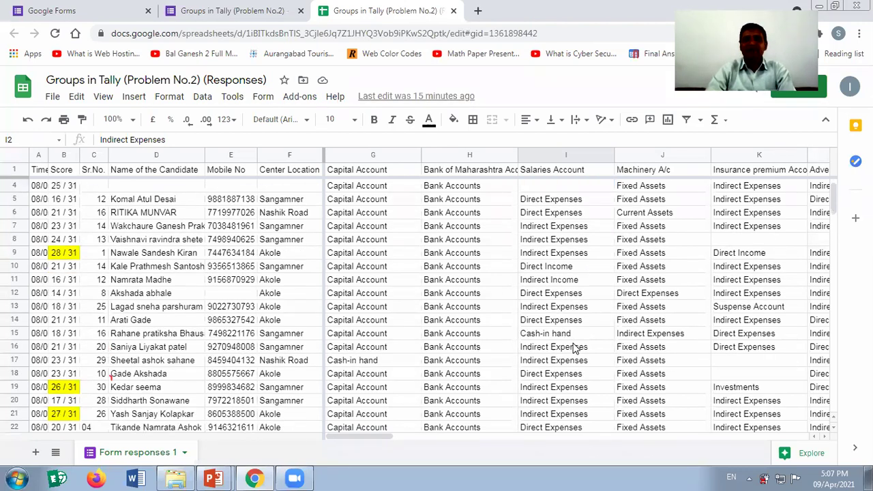
left_click(560, 335)
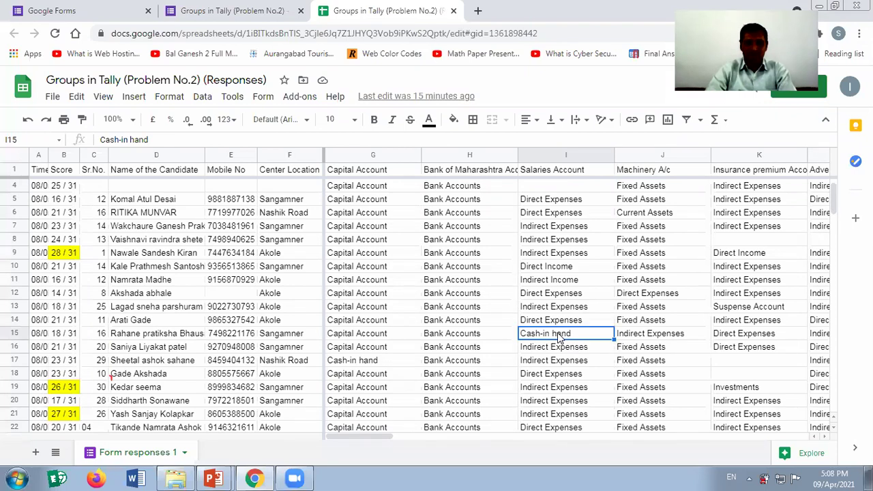
key("shift+space")
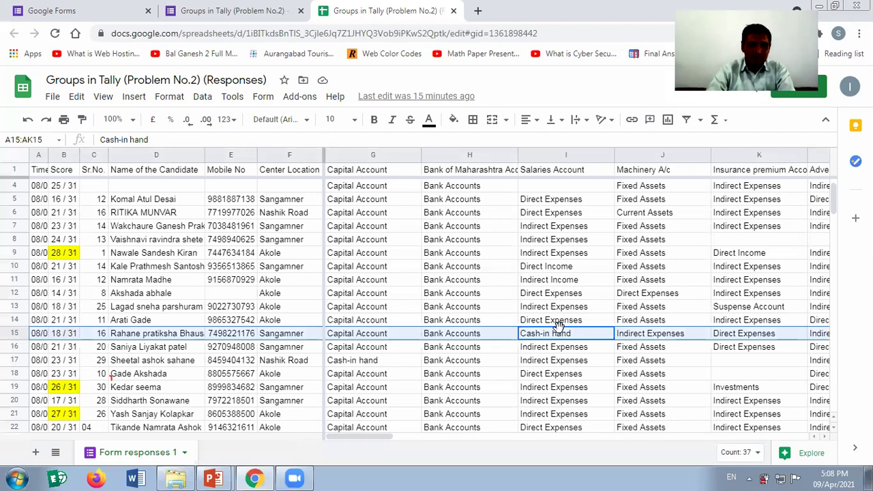
scroll(572, 349, "down", 1)
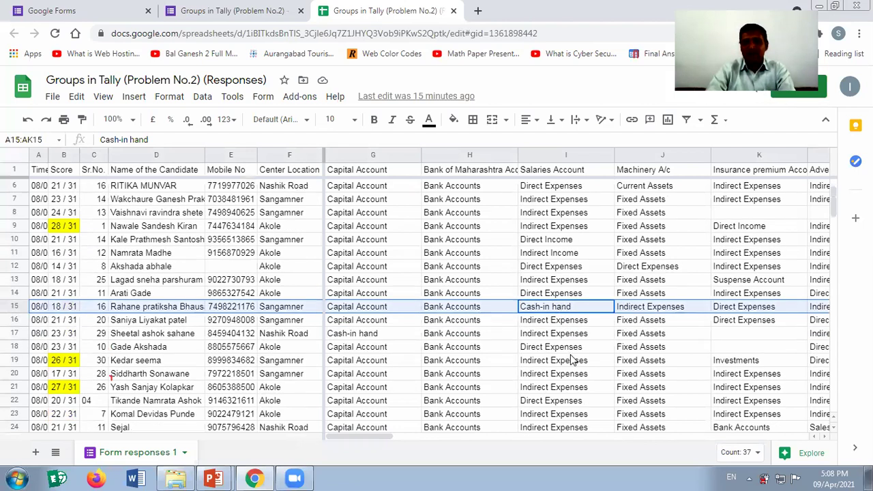
scroll(559, 249, "down", 1)
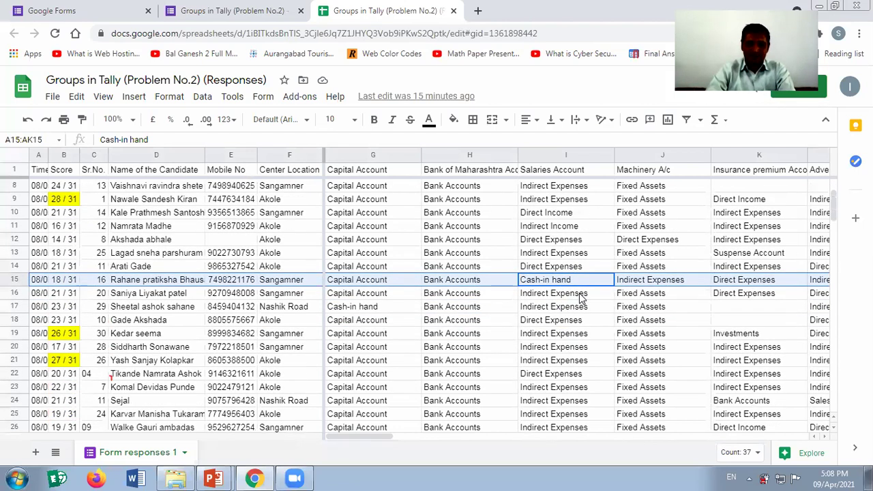
scroll(580, 330, "down", 2)
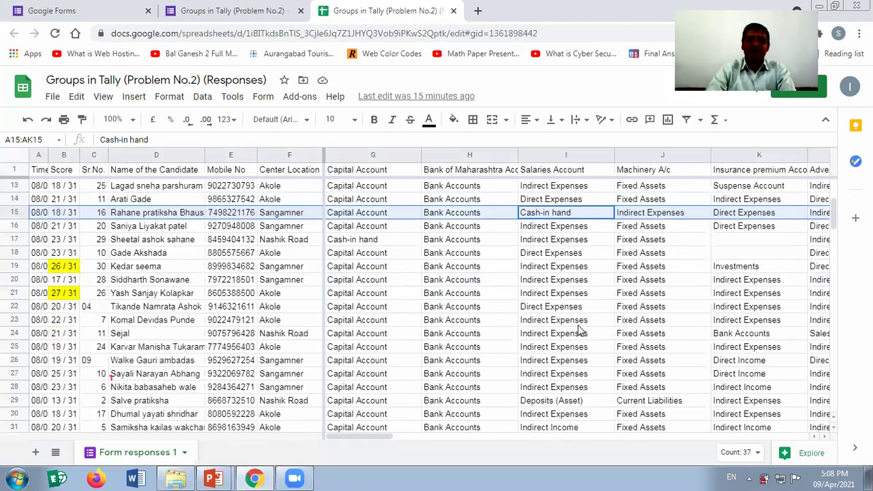
scroll(580, 341, "down", 1)
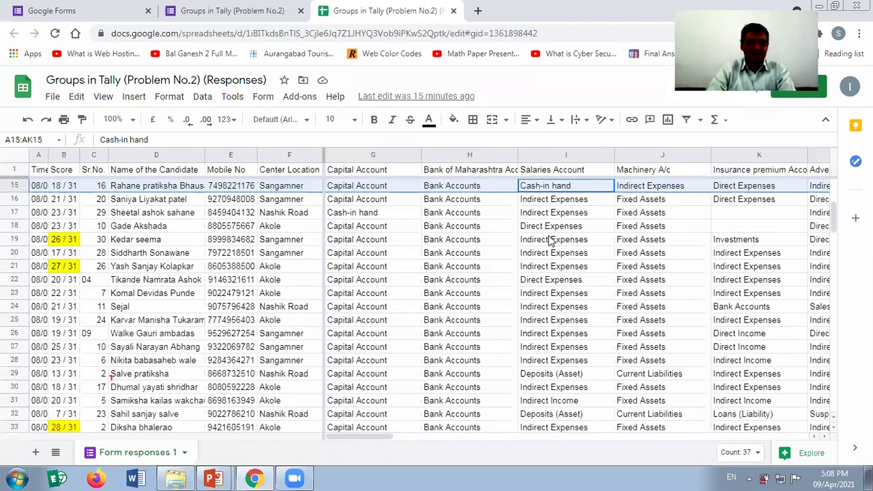
scroll(555, 256, "up", 5)
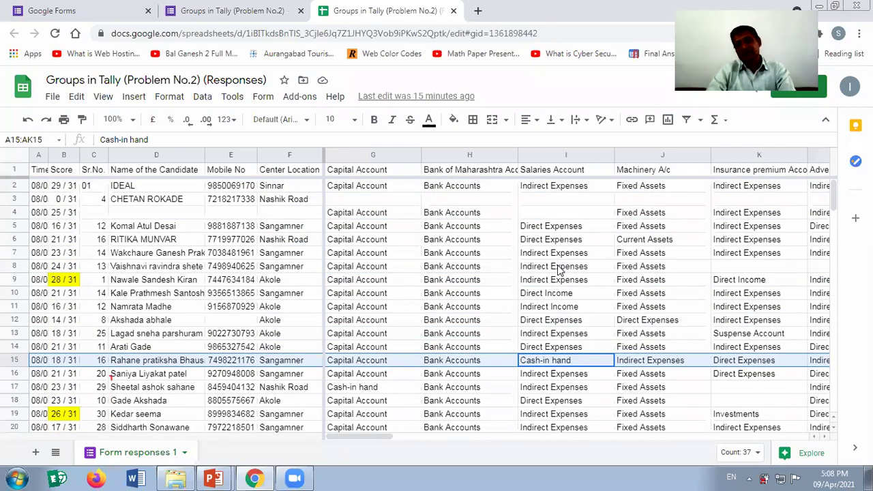
- Go over the Salaries Account column once more, from the answer in I2 and heading I1 to the last response
left_click(552, 188)
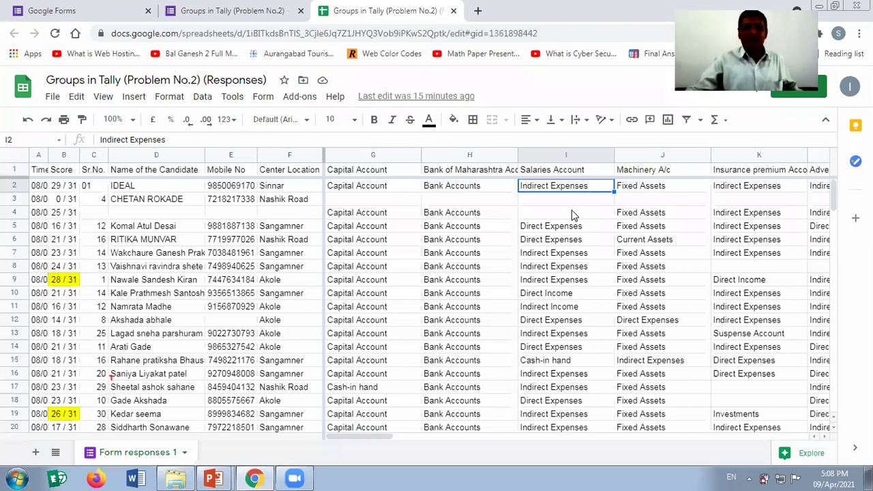
key("Up")
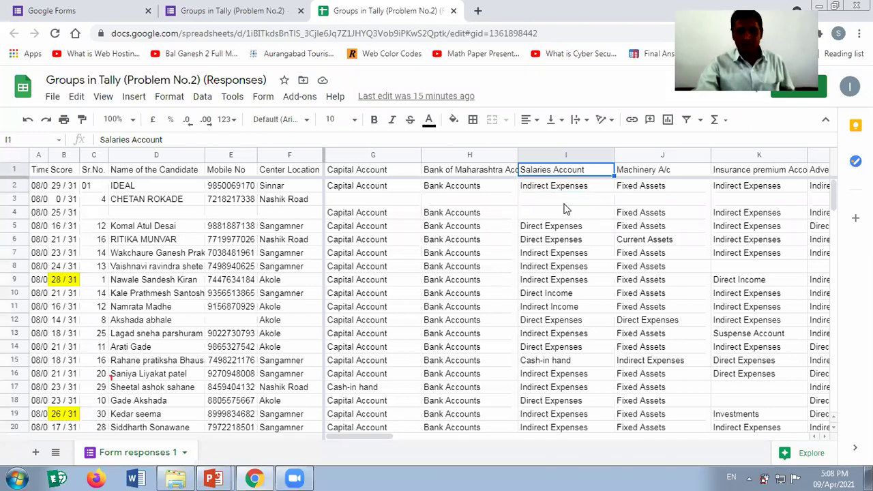
scroll(568, 239, "down", 1)
scroll(570, 239, "down", 10)
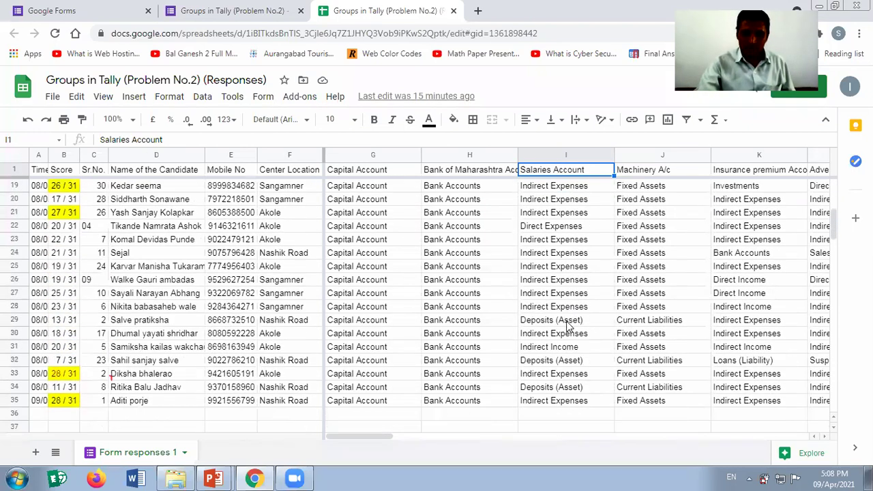
scroll(569, 326, "up", 1)
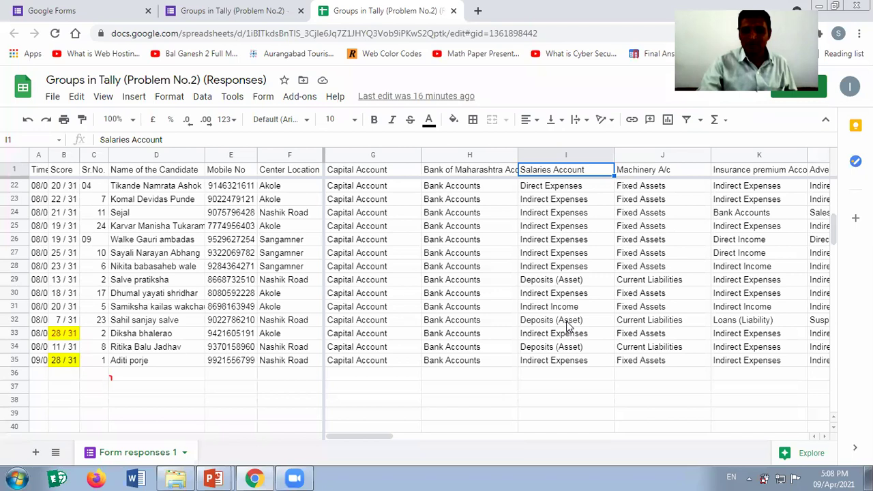
scroll(568, 326, "up", 1)
scroll(571, 307, "up", 3)
scroll(571, 307, "up", 5)
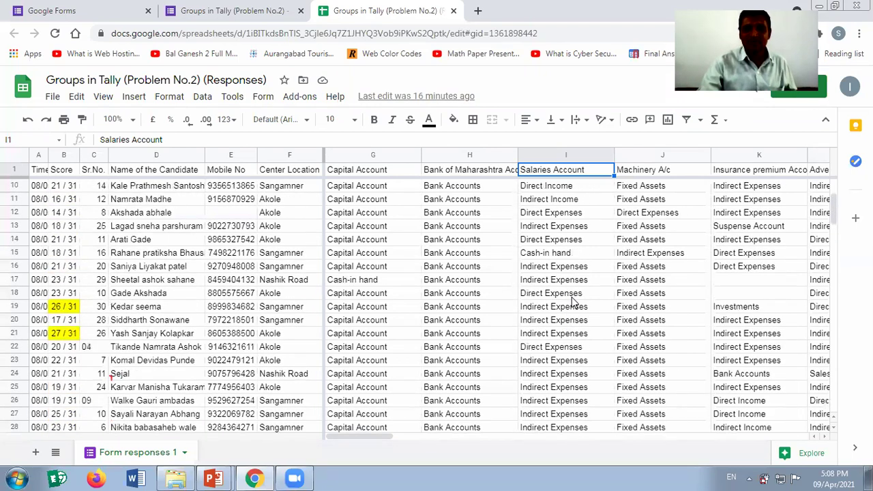
- Review the candidates' answers in the Machinery A/c column, from heading J1 through the last response
left_click(644, 172)
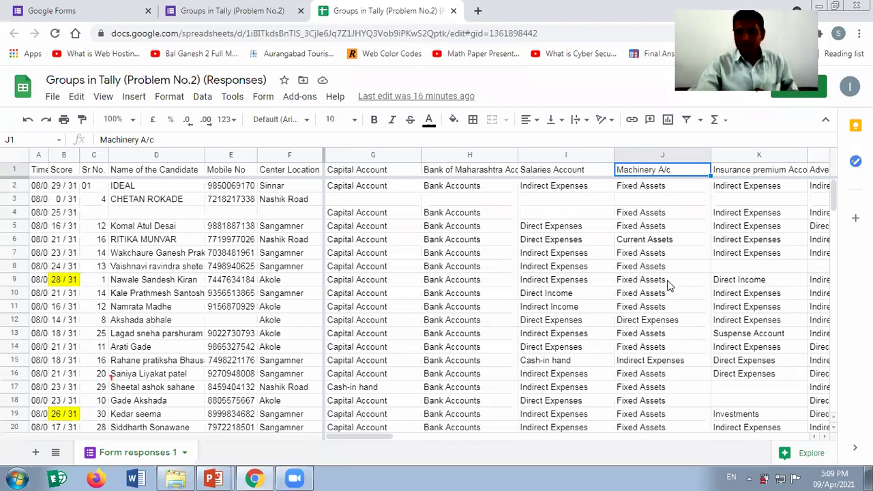
scroll(669, 293, "down", 3)
scroll(668, 300, "down", 5)
scroll(669, 306, "up", 3)
scroll(668, 307, "up", 5)
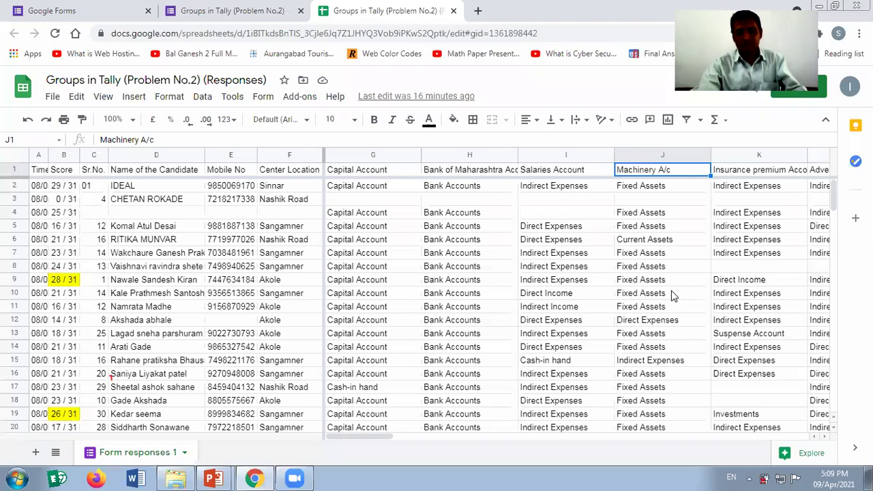
- Walk through the Insurance premium Account answers cell by cell from K1 to K35, and return to the heading
left_click(750, 172)
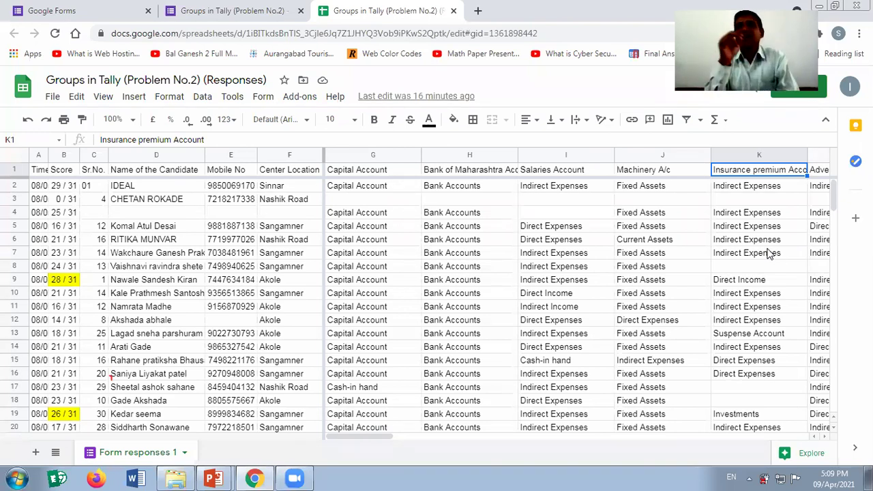
key("Down")
key("Down")
key("Down")
key("Down")
key("Down")
key("Down")
key("Down")
key("Down")
key("Down")
key("Down")
key("Down")
key("Down")
key("Down")
key("Down")
key("Down")
key("Down")
key("Down")
key("Down")
key("Down")
key("Down")
key("Up")
key("Up")
key("Up")
key("Up")
key("Up")
key("Up")
key("Down")
key("Down")
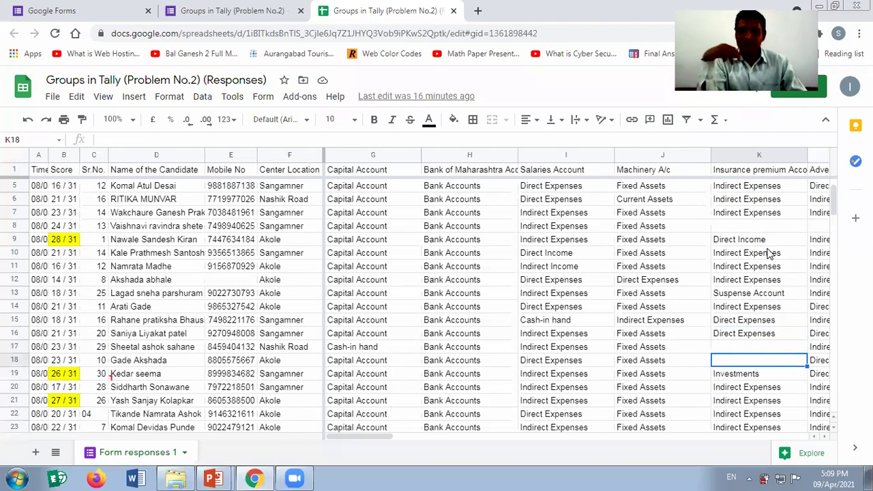
key("Down")
key("Down")
key("Down")
key("Down")
key("Down")
key("Down")
key("Down")
key("Down")
key("Down")
key("Down")
key("Down")
key("Down")
key("Down")
key("Down")
key("Down")
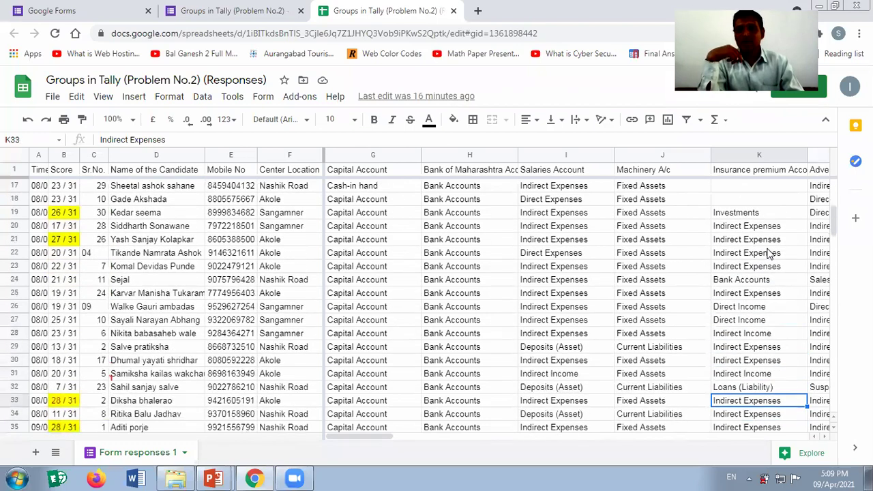
key("Down")
key("Down")
key("Up")
key("Up")
key("Up")
key("Up")
key("Up")
key("Up")
key("Up")
key("Up")
key("Up")
key("Up")
key("Up")
key("Up")
key("Up")
key("Up")
key("Up")
key("Up")
key("Up")
key("Up")
key("Up")
key("Up")
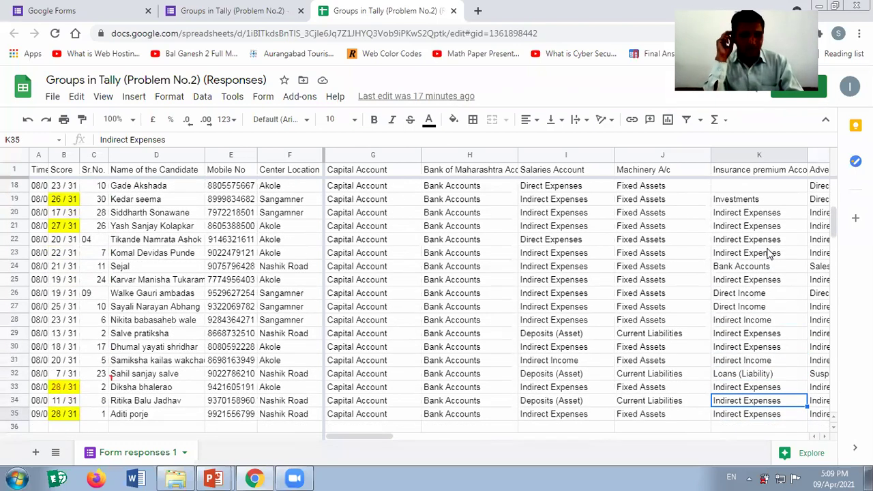
key("Up")
key("Up")
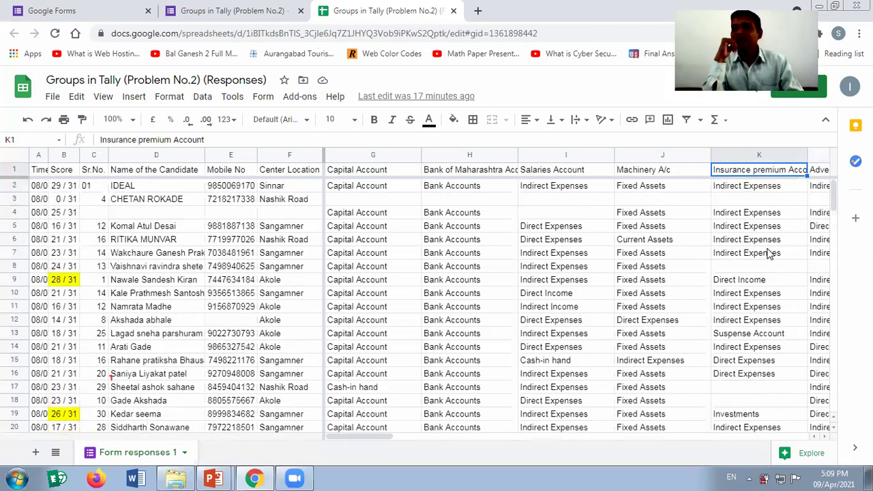
- Review the candidates' answers in the Advertisement A/c column from heading L1 down to the last responses, and return to the heading
key("Right")
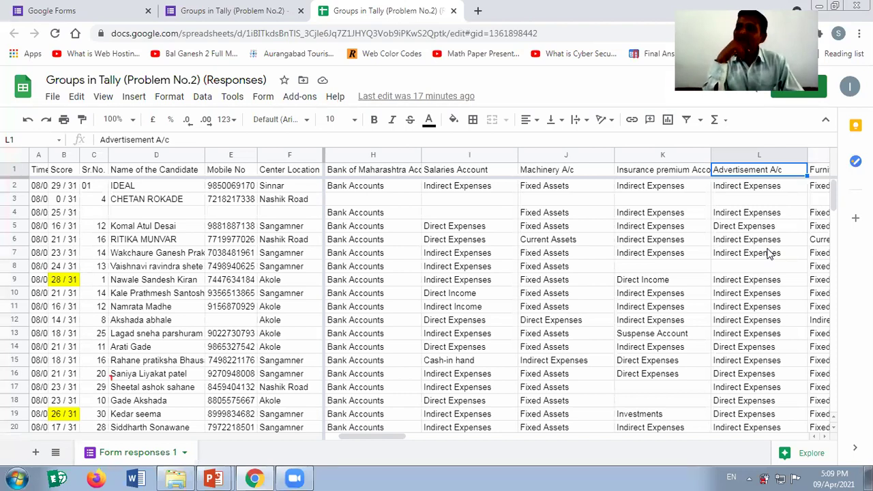
key("Down")
key("Down")
key("Down")
key("Down")
key("Down")
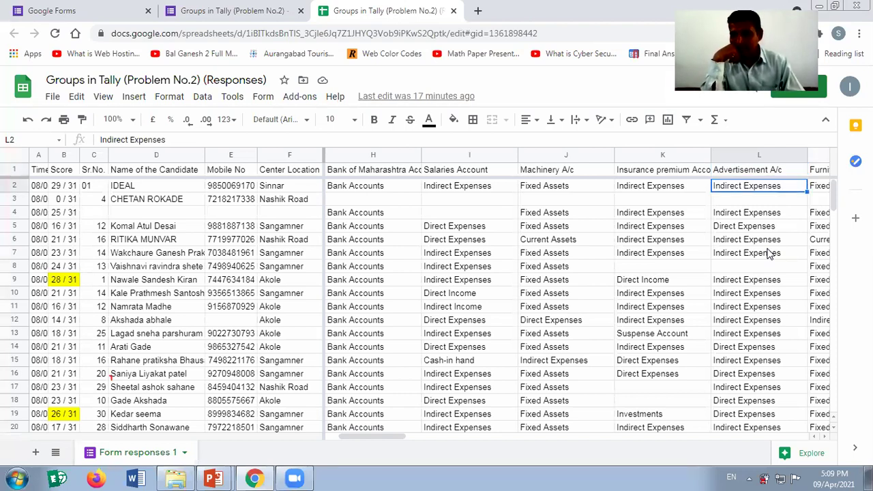
key("Down")
key("Down")
key("Down")
key("Down")
key("Down")
key("Down")
key("Down")
key("Down")
key("Down")
key("Down")
key("Down")
key("Down")
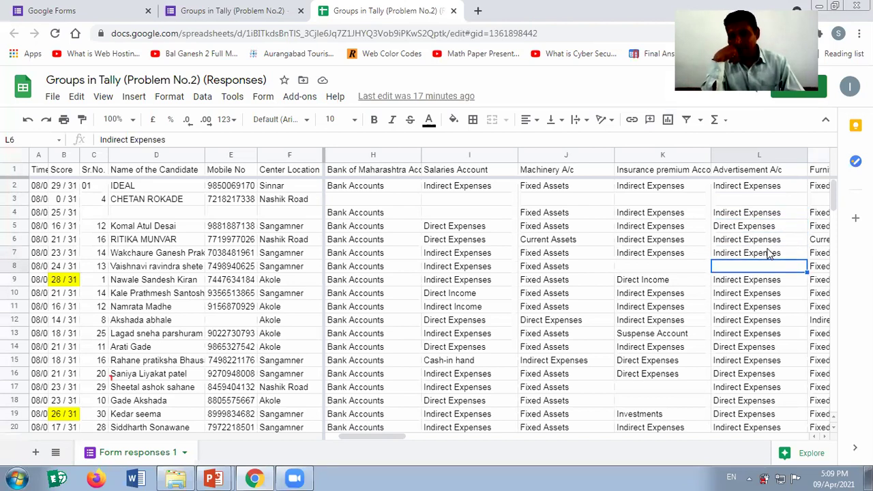
key("Down")
key("Down")
key("Down")
key("Down")
key("Down")
key("Down")
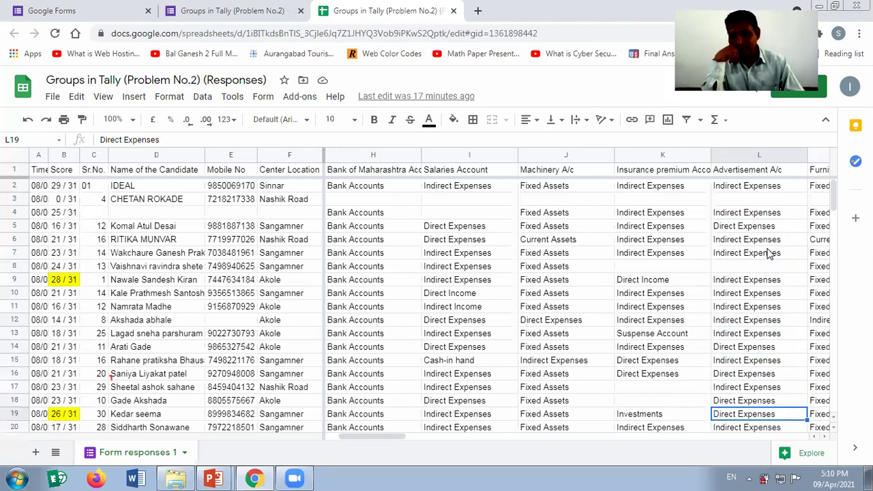
key("Down")
key("Down")
key("Down")
key("Down")
key("Down")
key("Down")
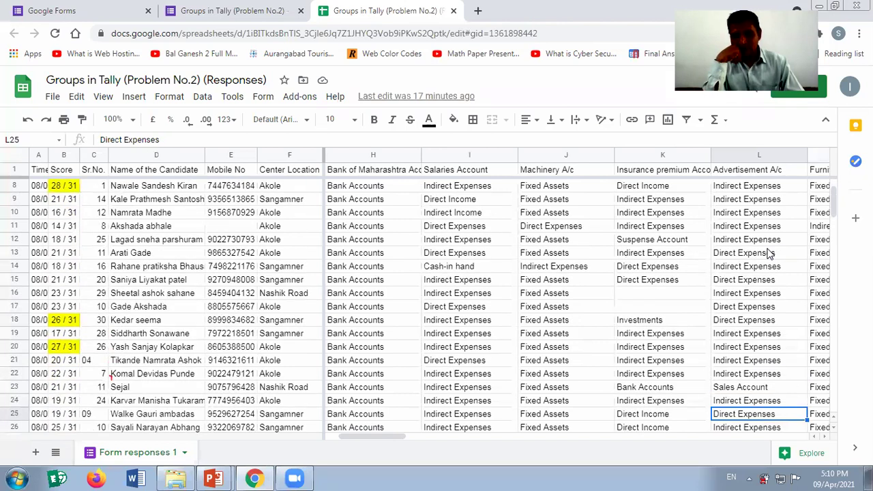
key("Down")
key("Down")
key("Down")
key("Down")
key("Down")
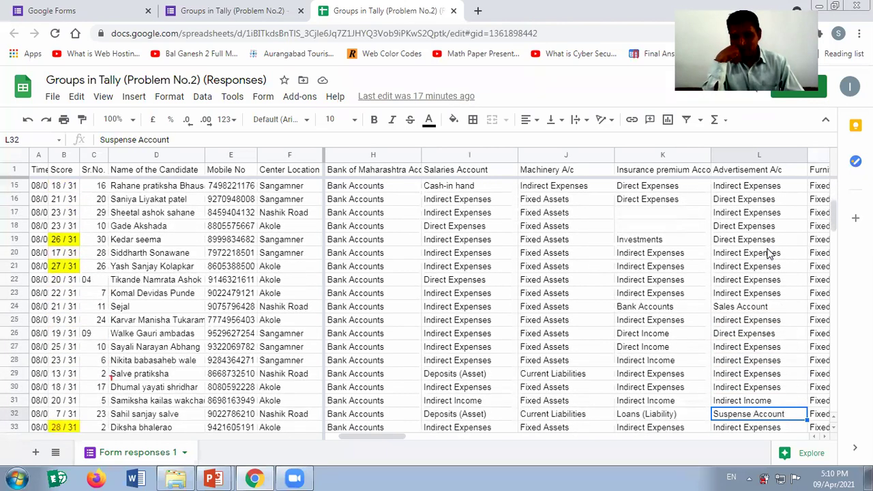
key("Up")
key("Up")
key("Up")
key("Up")
key("Up")
key("Up")
key("Up")
key("Up")
key("Up")
key("Up")
key("Up")
key("Up")
key("Up")
key("Up")
key("Up")
key("Up")
key("Up")
key("Up")
key("Up")
key("Up")
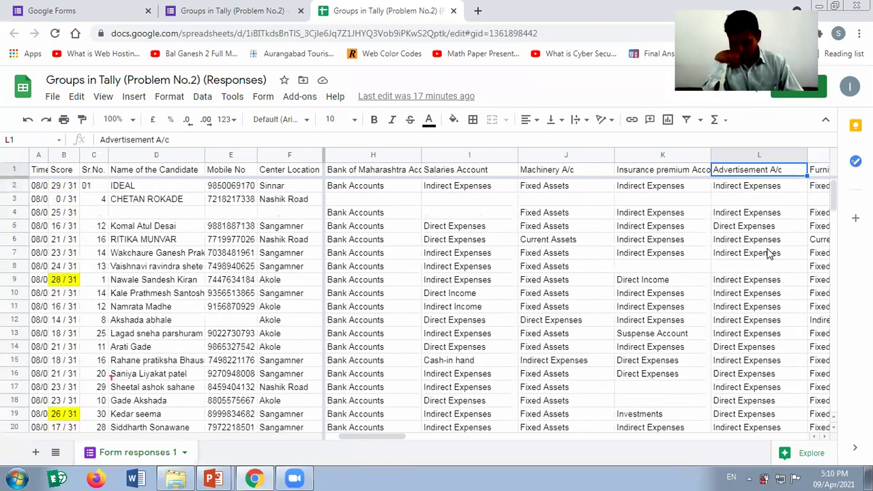
- Make the Furniture A/c heading in M1 bold
key("Right")
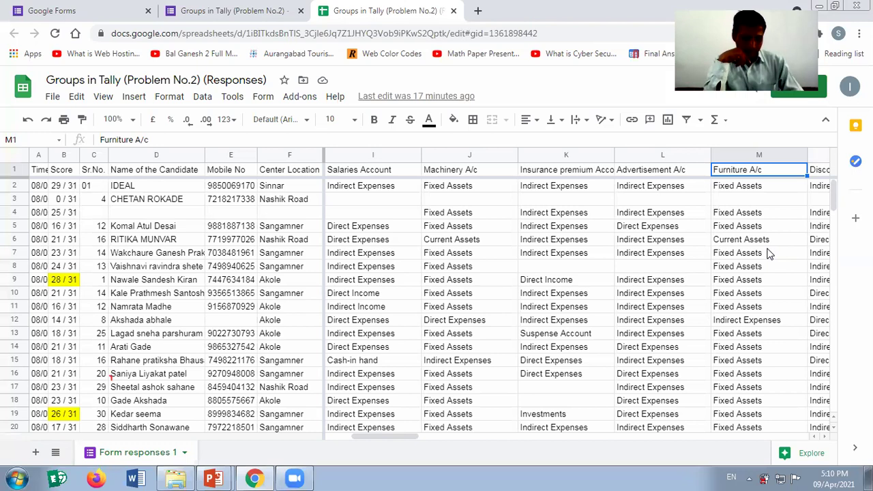
key("ctrl+b")
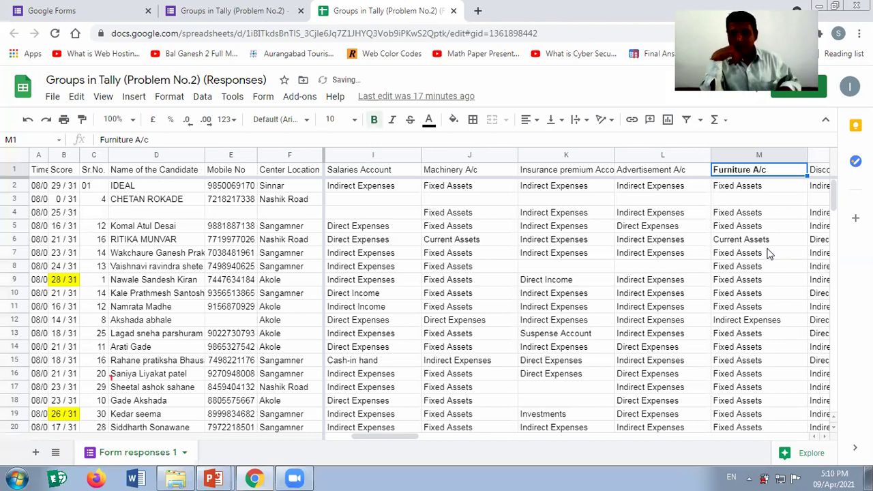
- Go through the candidates' Furniture A/c answers in column M cell by cell, and return to heading M1
key("Down")
key("Down")
key("Down")
key("Down")
key("Down")
key("Down")
key("Down")
key("Down")
key("Down")
key("Down")
key("Down")
key("Down")
key("Down")
key("Down")
key("Down")
key("Down")
key("Down")
key("Down")
key("Down")
key("Down")
key("Down")
key("Down")
key("Down")
key("Down")
key("Down")
key("Down")
key("Down")
key("Down")
key("Down")
key("Down")
key("Down")
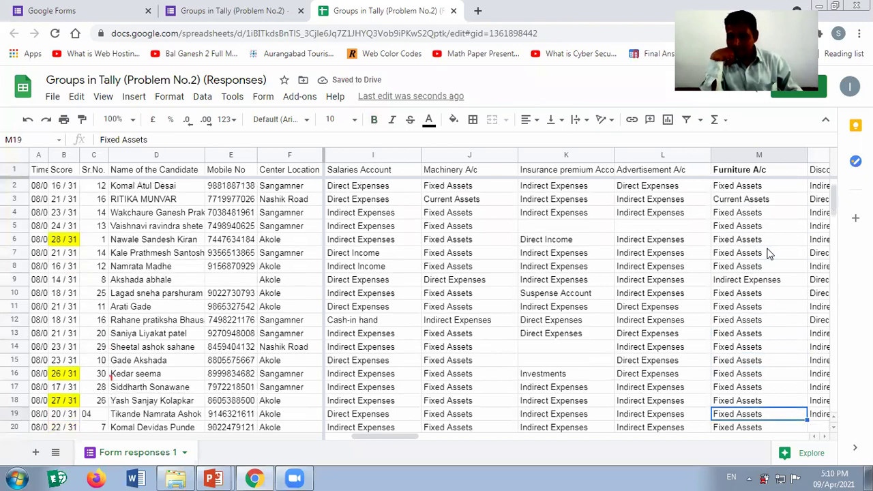
key("Up")
key("Up")
key("Up")
key("Up")
key("Up")
key("Up")
key("Up")
key("Up")
key("Up")
key("Up")
key("Up")
key("Up")
key("Up")
key("Up")
key("Up")
key("Up")
key("Up")
key("Up")
key("Up")
key("Up")
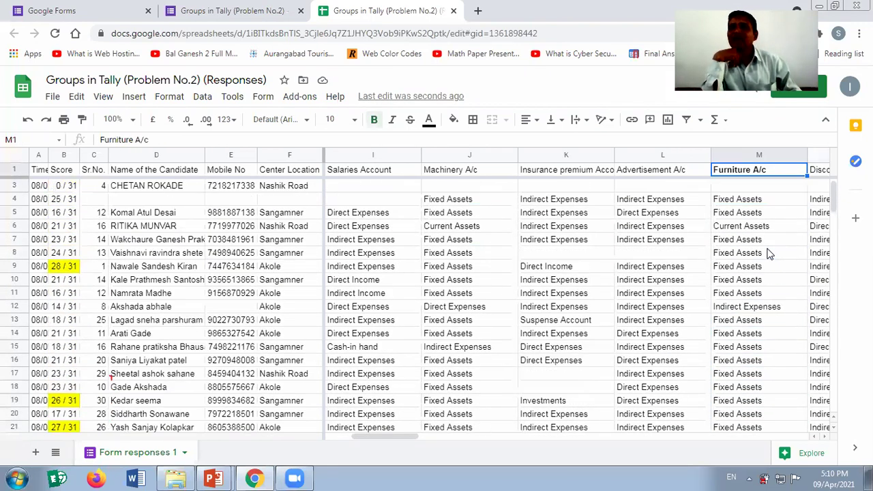
- Make the Discount received A/c heading in N1 bold
key("Right")
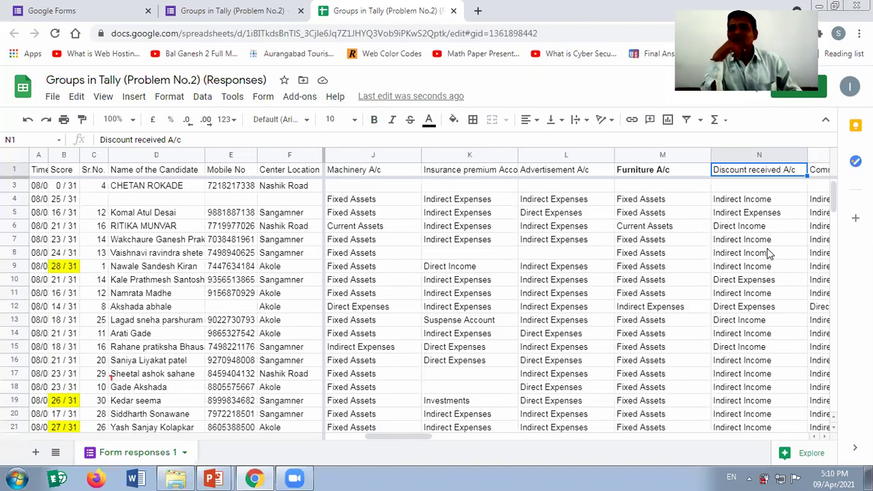
key("Right")
key("Left")
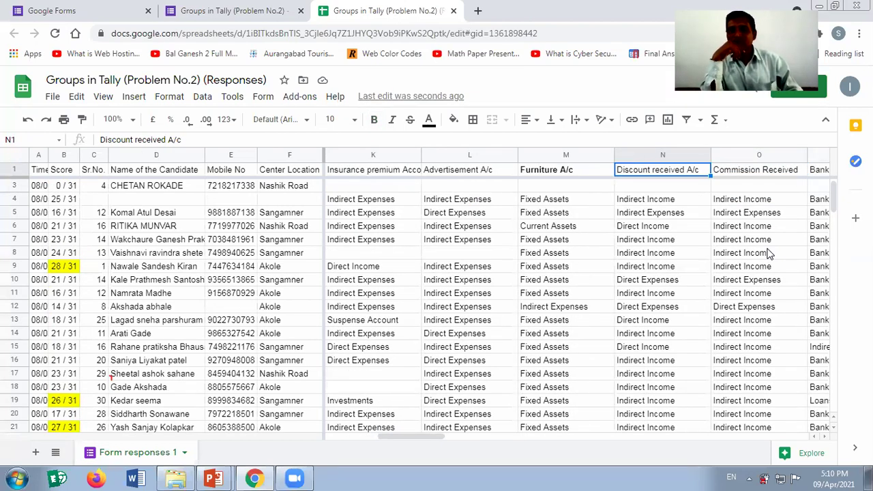
key("ctrl+b")
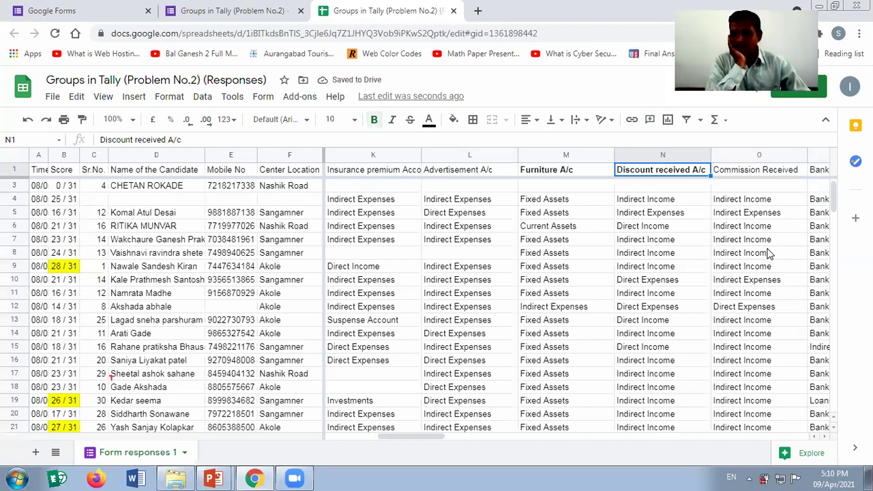
- Go through the candidates' Discount received A/c answers in column N cell by cell, and return to heading N1
key("Down")
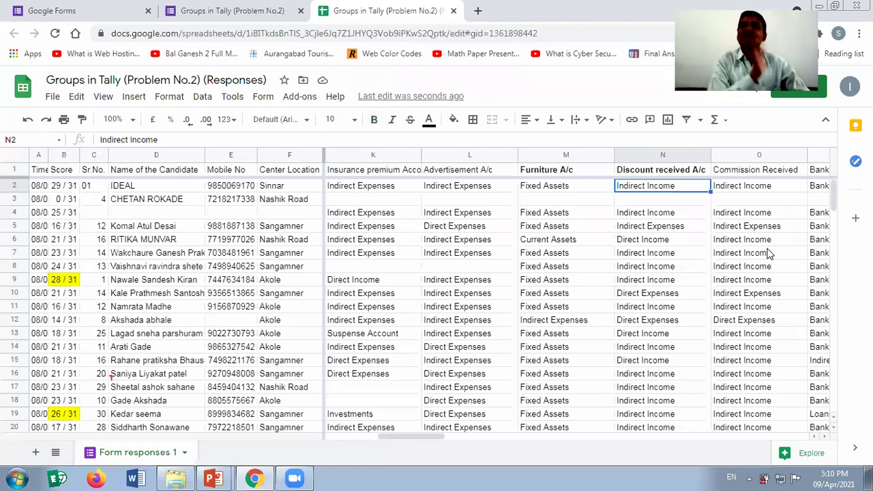
key("Down")
key("Down")
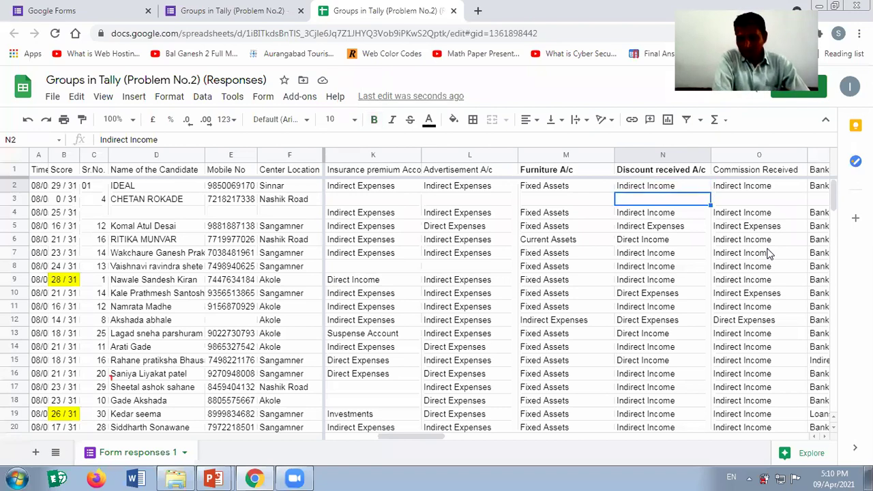
key("Up")
key("Up")
key("Down")
key("Down")
key("Down")
key("Down")
key("Down")
key("Down")
key("Down")
key("Down")
key("Down")
key("Down")
key("Down")
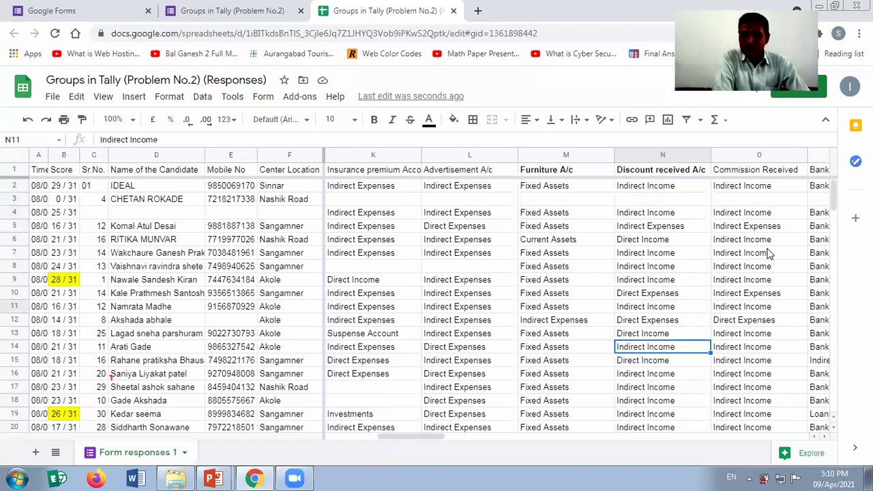
key("Down")
key("Down")
key("Down")
key("Down")
key("Down")
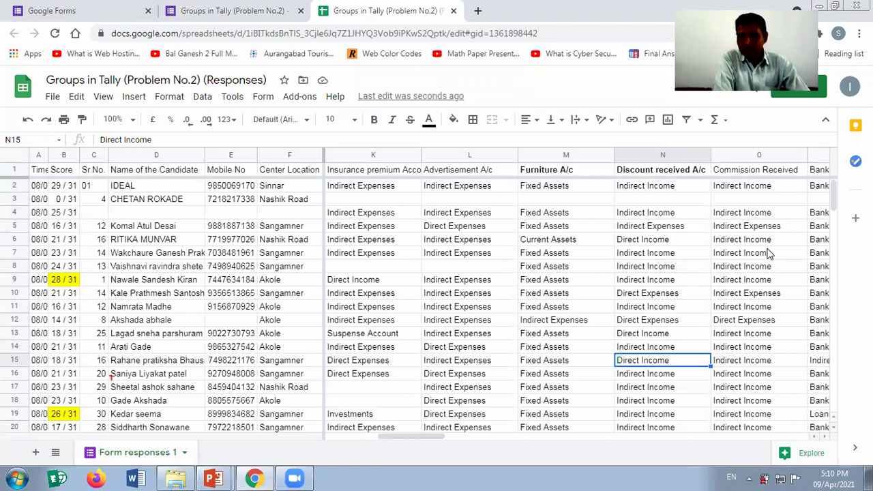
key("Down")
key("Down")
key("Down")
key("Down")
key("Down")
key("Down")
key("Down")
key("Down")
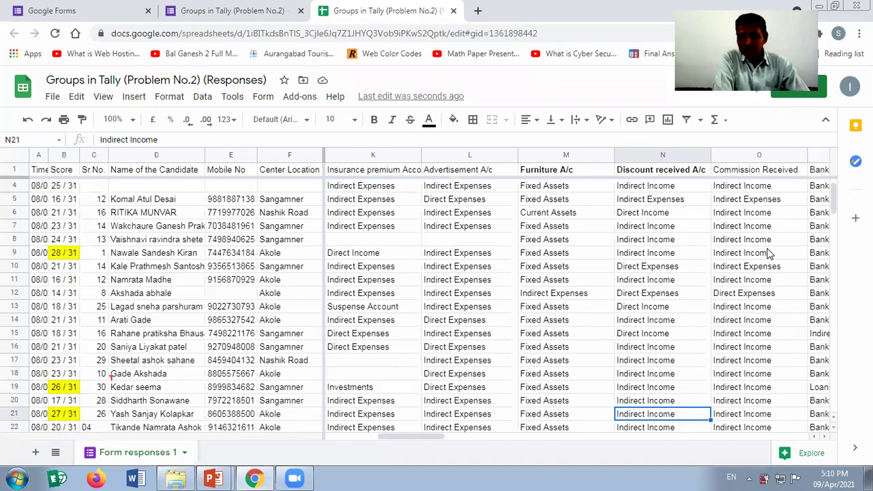
key("Down")
key("Down")
key("Up")
key("Up")
key("Up")
key("Up")
key("Up")
key("Up")
key("Up")
key("Up")
key("Up")
key("Up")
key("Up")
key("Up")
key("Up")
key("Up")
key("Up")
key("Up")
key("Up")
key("Up")
key("Up")
key("Up")
key("Up")
key("Up")
key("Up")
key("Up")
key("Up")
key("Up")
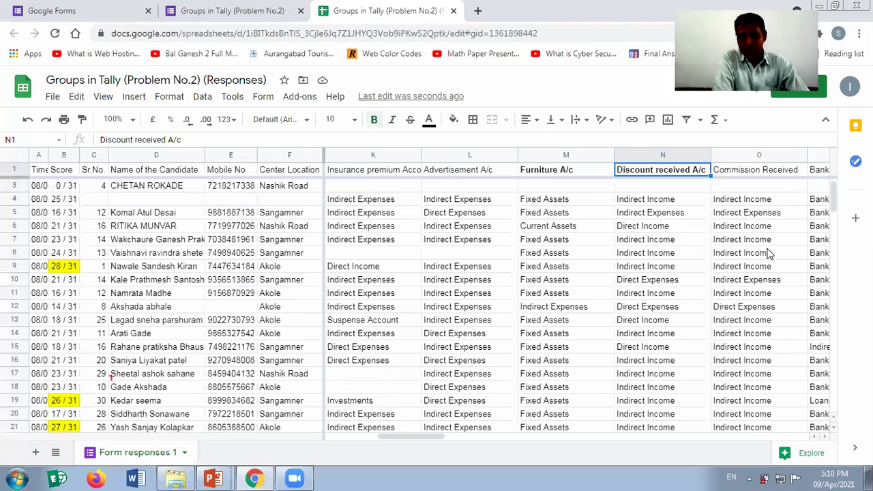
- Make the Commission Received heading in O1 bold
key("Right")
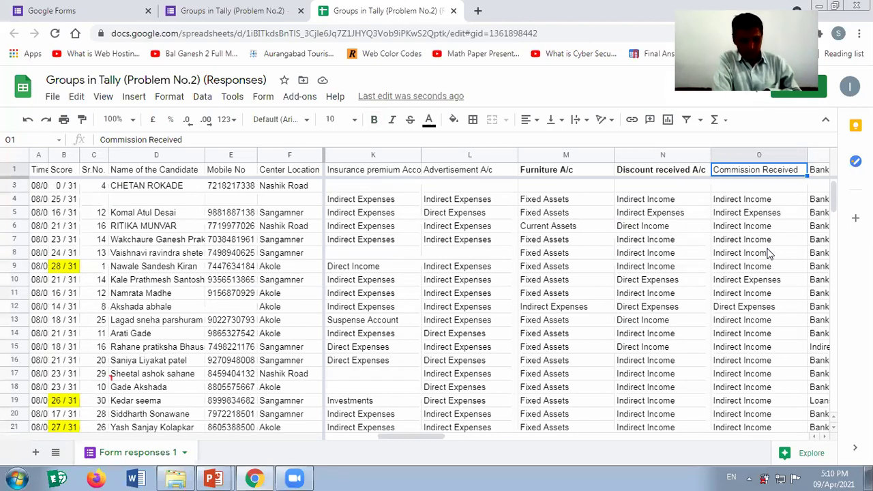
key("ctrl+b")
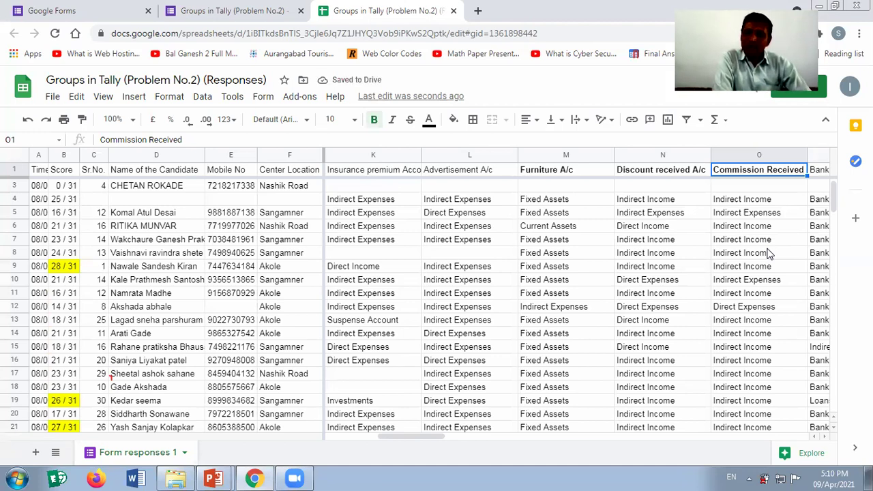
- Check the candidates' Commission Received answers down column O, and return to heading O1
key("Down")
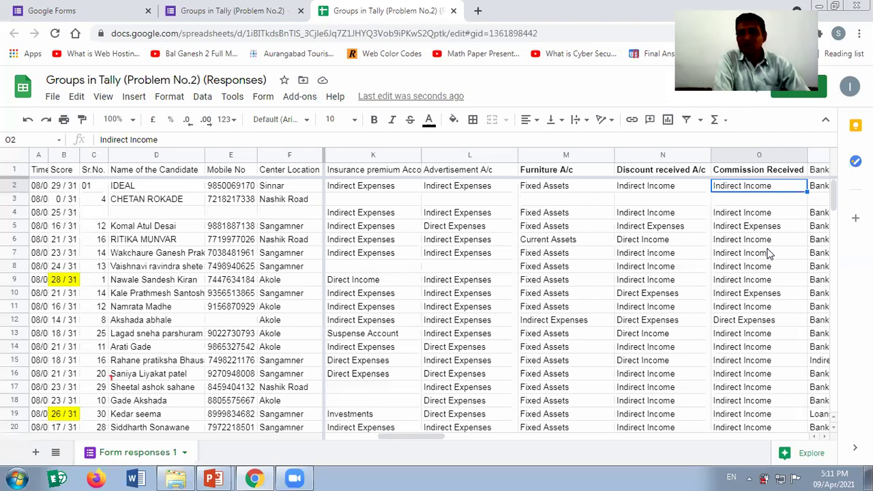
key("Down")
key("Down")
key("Down")
key("Down")
key("Down")
key("Down")
key("Down")
key("Down")
key("Down")
key("Down")
key("Down")
key("Down")
key("Down")
key("Down")
key("Down")
key("Down")
key("Down")
key("Down")
key("Down")
key("Down")
key("Down")
key("Down")
key("Down")
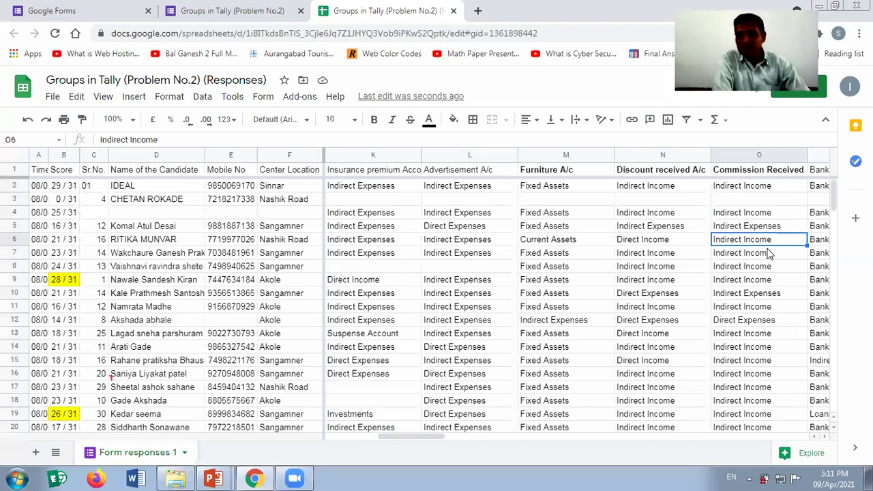
key("Up")
key("Up")
key("Up")
key("Up")
key("Up")
key("Up")
key("Up")
key("Up")
key("Up")
key("Up")
key("Up")
key("Up")
key("Up")
key("Up")
key("Up")
key("Up")
key("Up")
key("Up")
key("Up")
key("Up")
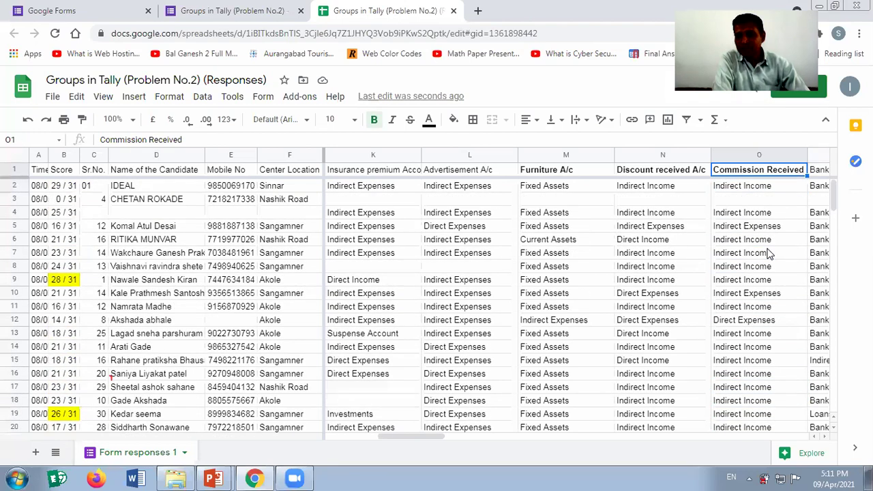
- Check the candidates' Bank Overdraft Account answers down column P to row 35, and go back up to P10
key("Right")
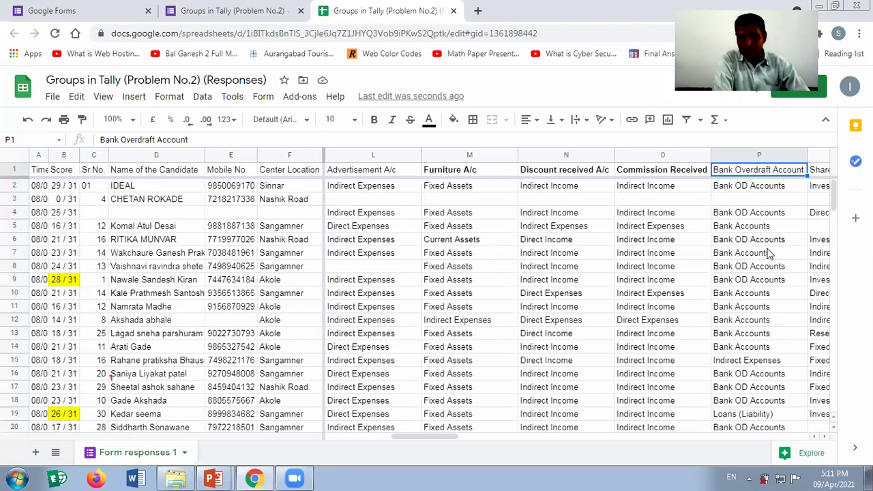
key("Down")
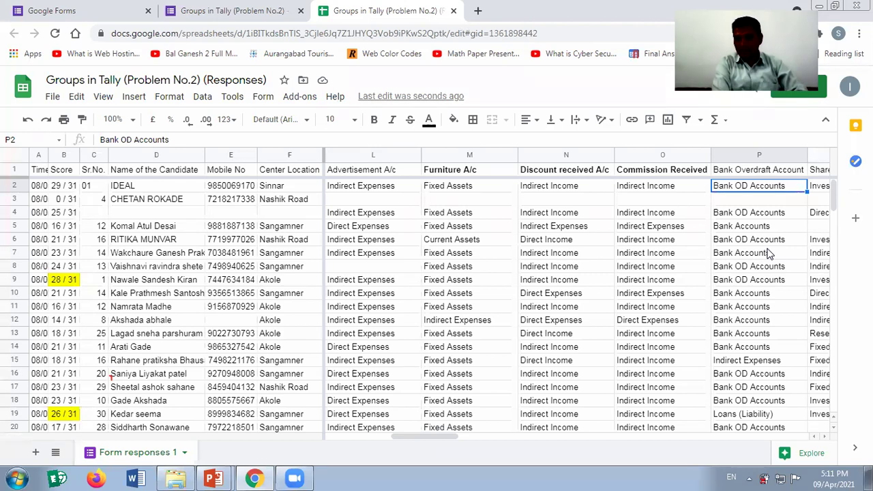
key("Down")
key("Down")
key("Down")
key("Down")
key("Down")
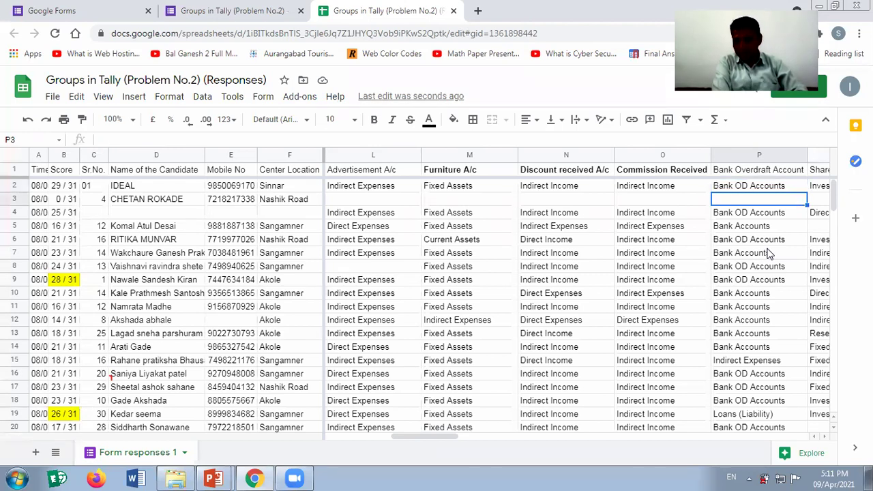
key("Down")
key("Down")
key("Down")
key("Down")
key("Down")
key("Down")
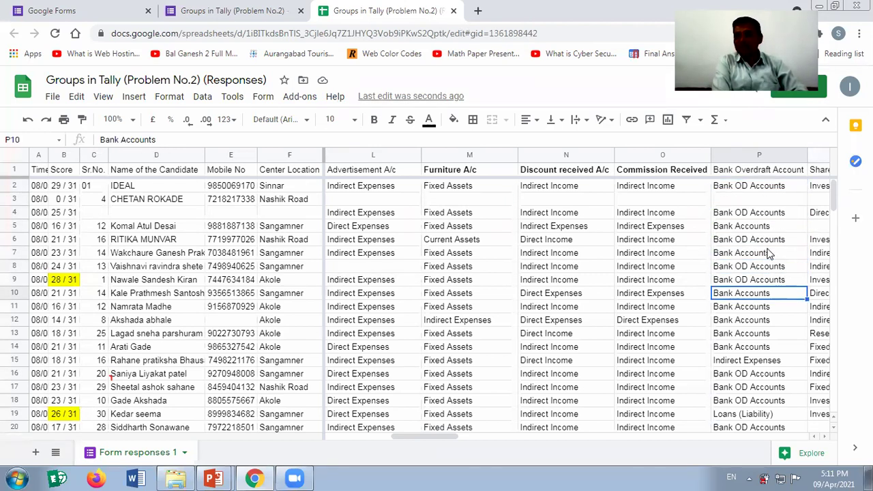
key("Down")
key("Down")
key("Down")
key("Down")
key("Down")
key("Down")
key("Down")
key("Down")
key("Down")
key("Down")
key("Down")
key("Down")
key("Down")
key("Down")
key("Down")
key("Down")
key("Down")
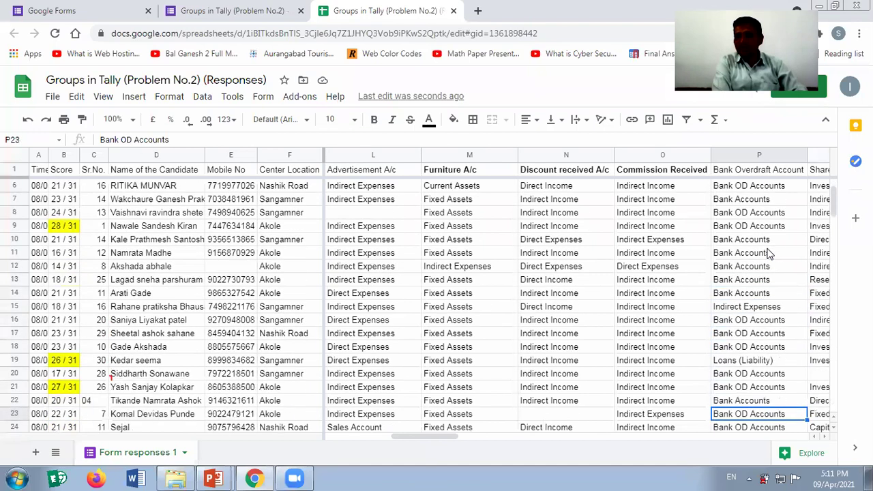
key("Down")
key("Down")
key("Down")
key("Down")
key("Down")
key("Down")
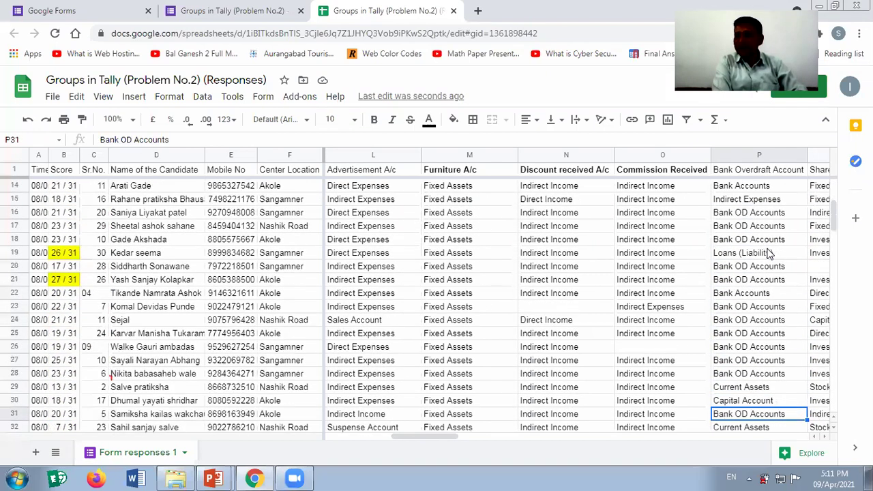
key("Up")
key("Up")
key("Up")
key("Up")
key("Up")
key("Up")
key("Up")
key("Up")
key("Up")
key("Up")
key("Up")
key("Up")
key("Up")
key("Up")
key("Up")
key("Up")
key("Up")
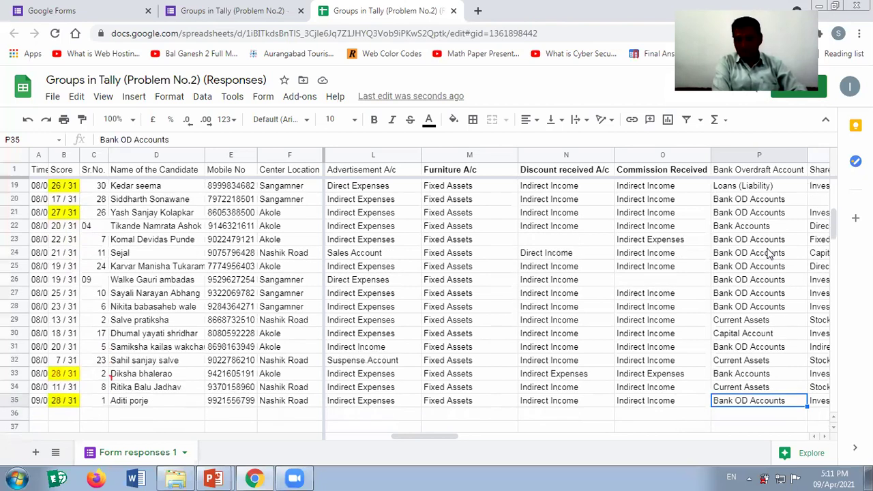
key("Up")
key("Up")
key("Up")
key("Up")
key("Up")
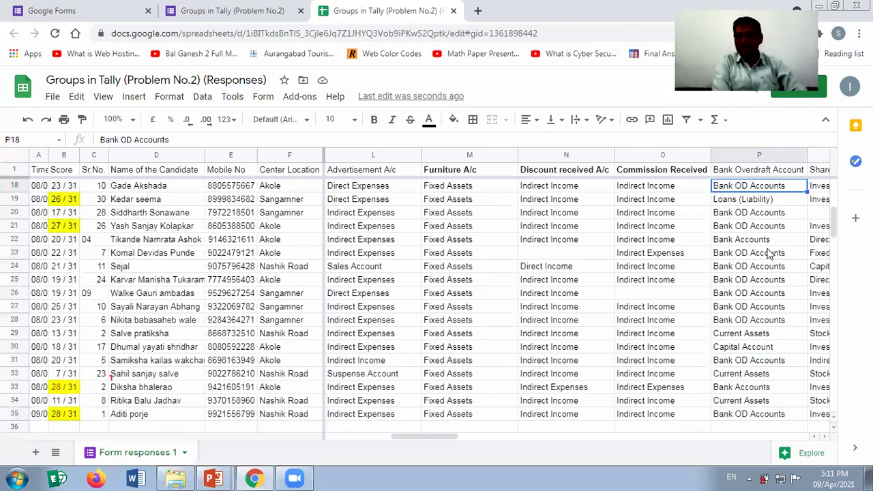
key("Up")
key("Up")
key("Up")
key("Up")
key("Up")
key("Up")
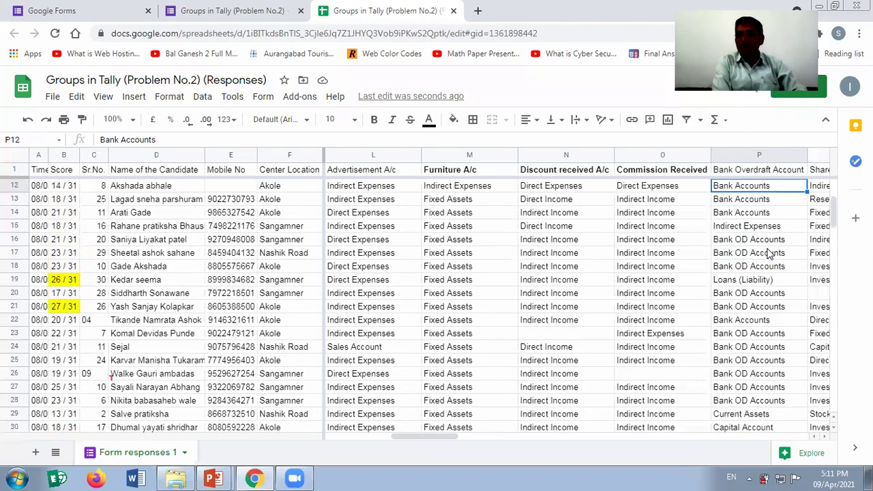
key("Down")
key("Down")
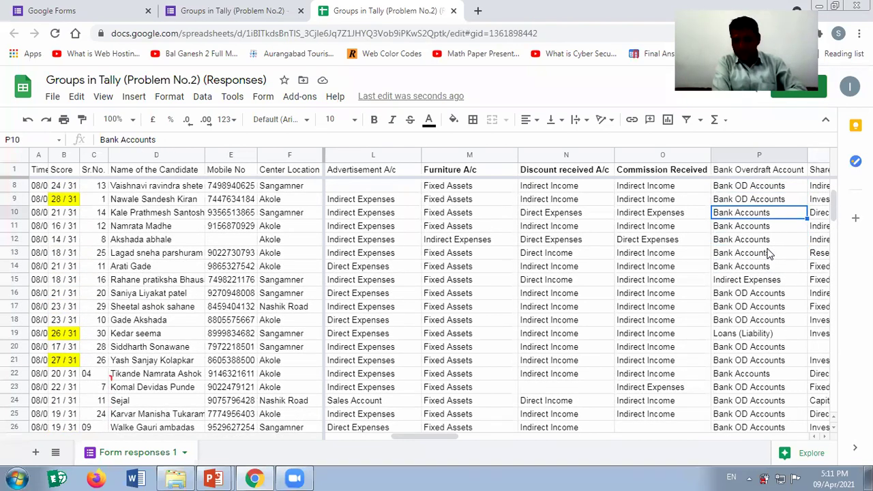
- Select the full response rows 10 to 13 to examine the candidates who answered Bank Accounts for Bank Overdraft Account
key("shift+Down")
key("shift+Down")
key("shift+Down")
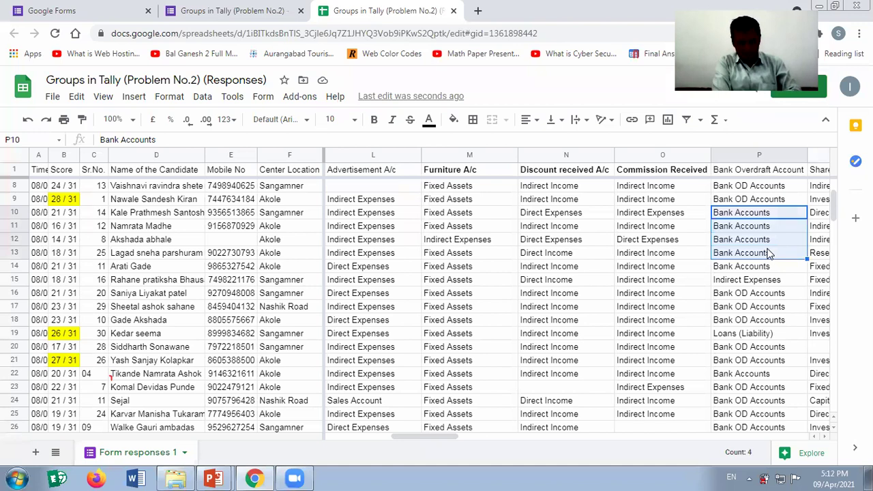
key("shift+space")
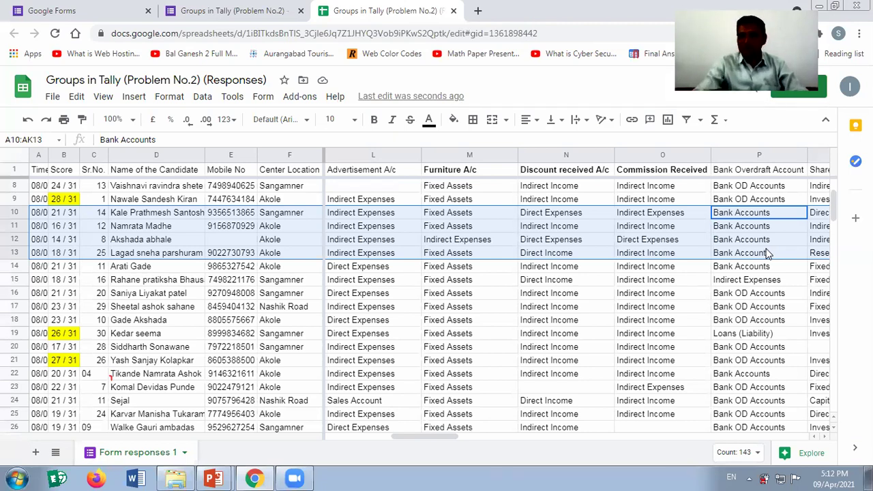
- Make the Shares A/c heading in Q1 bold
key("Right")
left_click(754, 155)
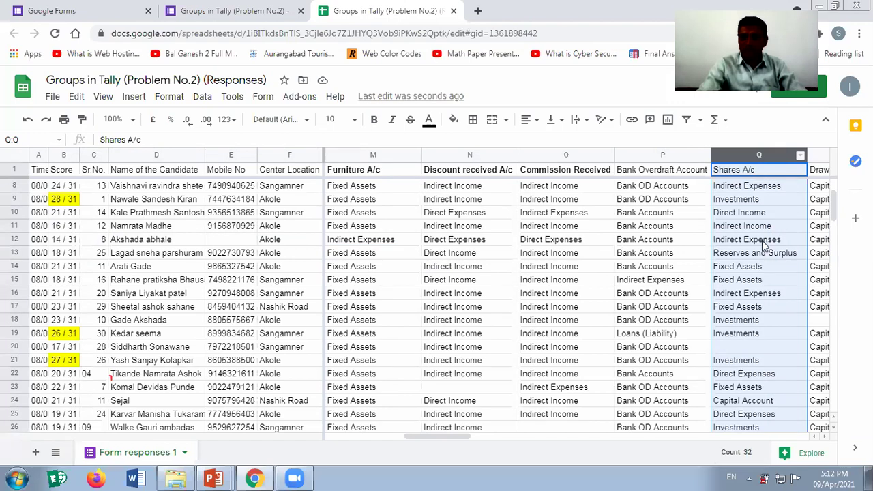
left_click(735, 169)
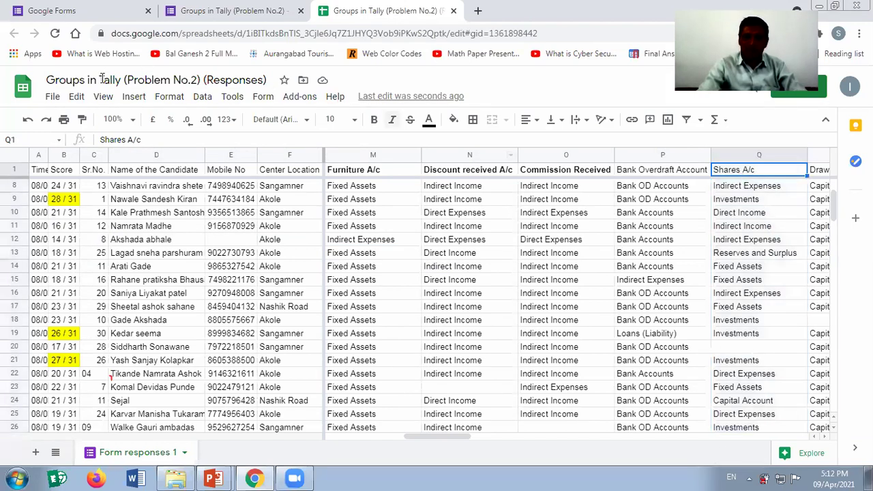
left_click(374, 119)
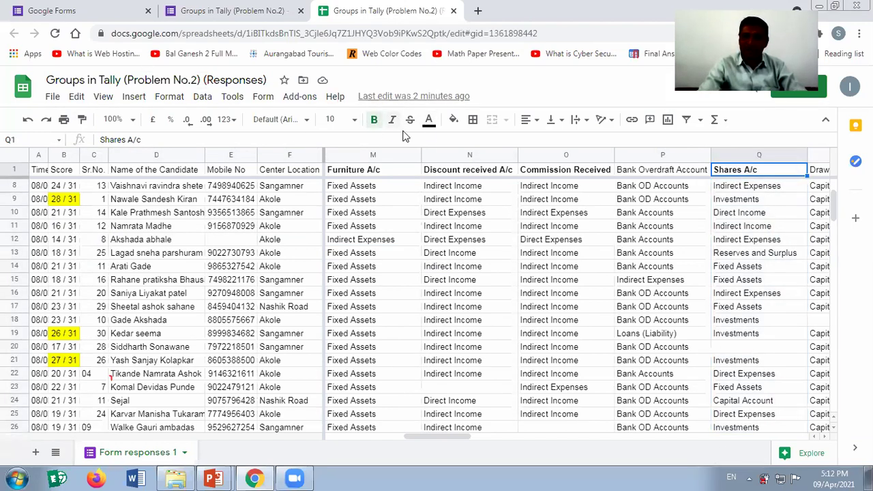
- Go through the candidates' Shares A/c answers down column Q, and return to the start of the column
key("Down")
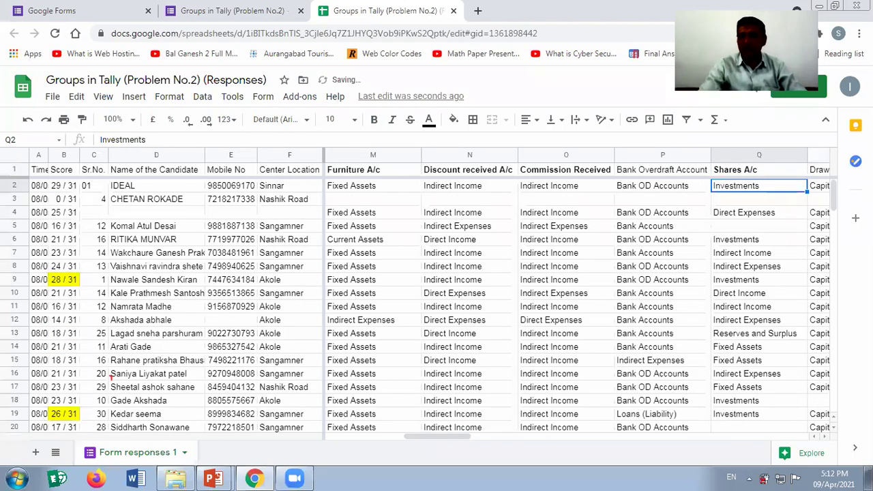
key("Down")
key("Down")
key("Down")
key("Down")
key("Down")
key("Down")
key("Down")
key("Down")
key("Down")
key("Down")
key("Down")
key("Down")
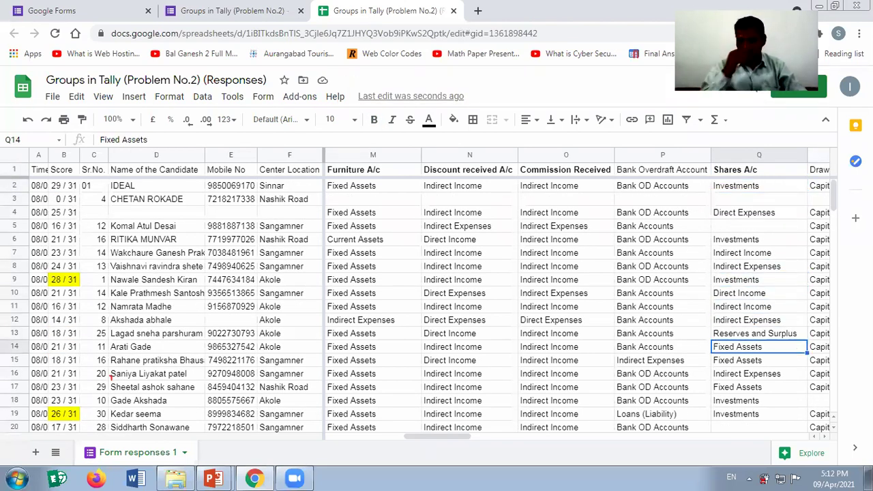
key("Down")
key("Down")
key("Down")
key("Down")
key("Down")
key("Down")
key("Down")
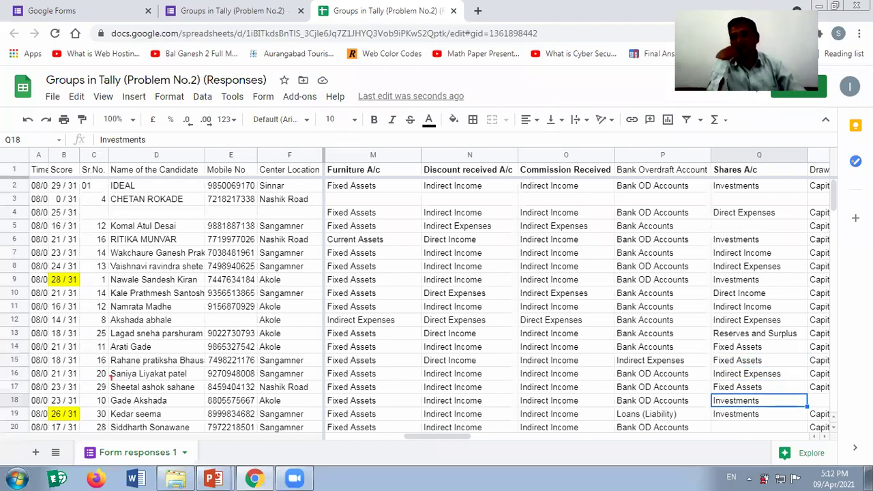
key("Down")
key("Down")
key("Down")
key("Down")
key("Down")
key("Down")
key("Down")
key("Down")
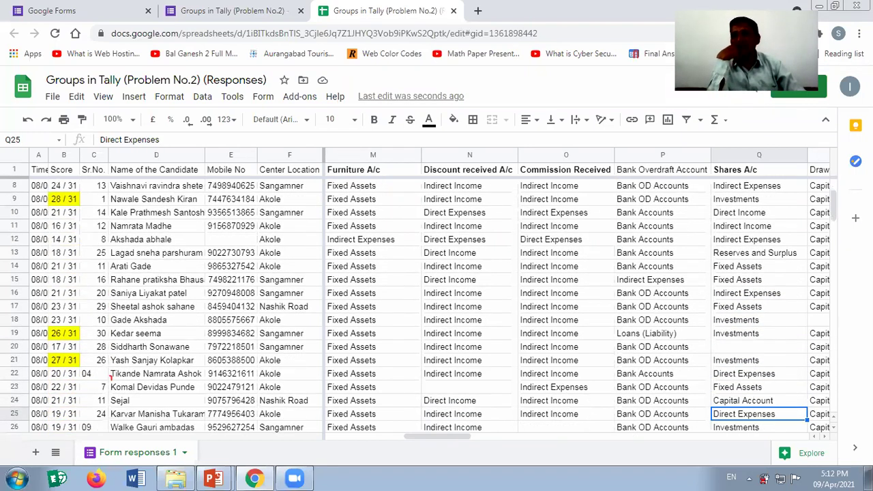
key("Down")
key("Down")
key("Down")
key("Down")
key("Down")
key("Down")
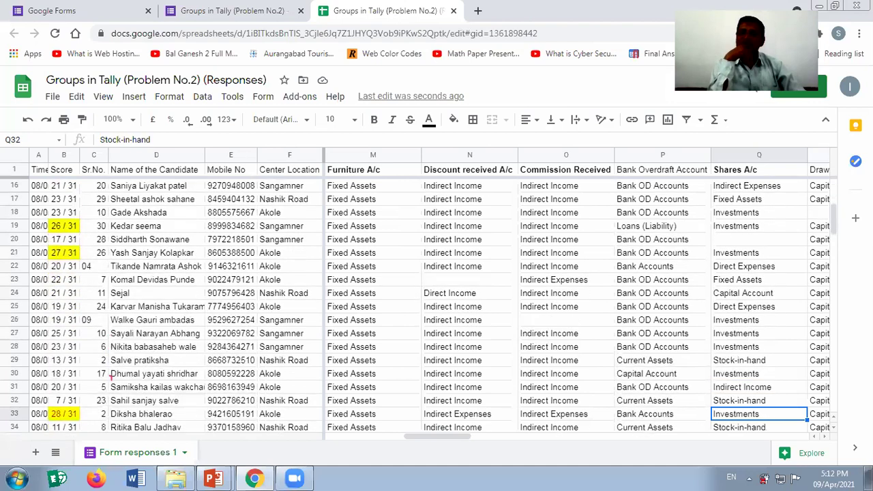
key("Up")
key("Up")
key("Up")
key("Up")
key("Up")
key("Up")
key("Up")
key("Up")
key("Up")
key("Up")
key("Up")
key("Up")
key("Up")
key("Up")
key("Up")
key("Up")
key("Up")
key("Up")
key("Up")
key("Up")
key("Up")
key("Up")
key("Up")
key("Up")
key("Up")
key("Up")
key("Up")
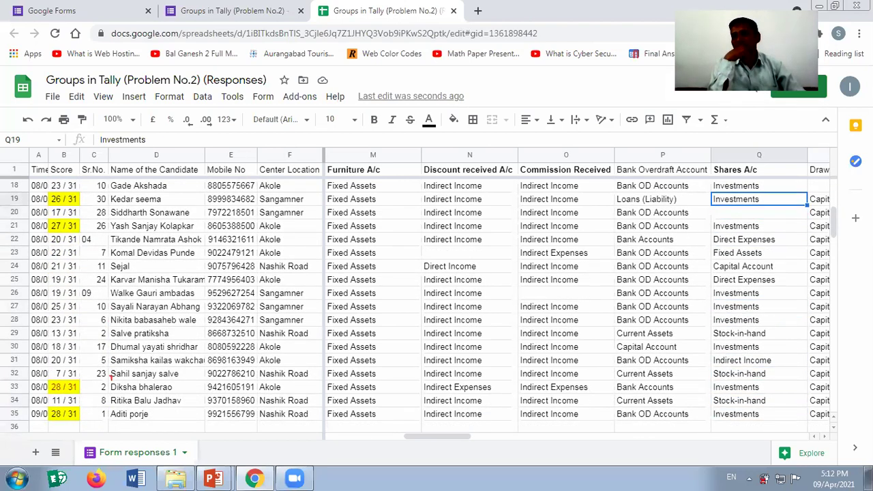
key("Up")
key("Up")
key("Up")
key("Up")
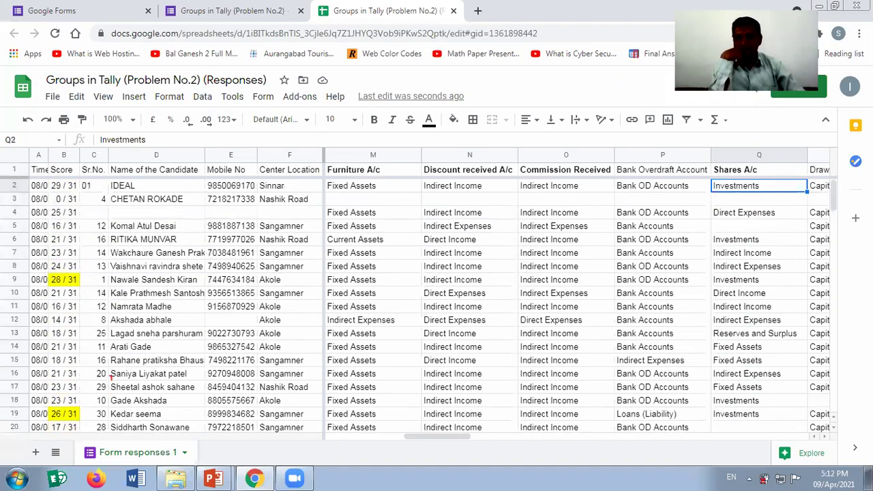
- Make the Drawing Account heading in R1 bold
key("Right")
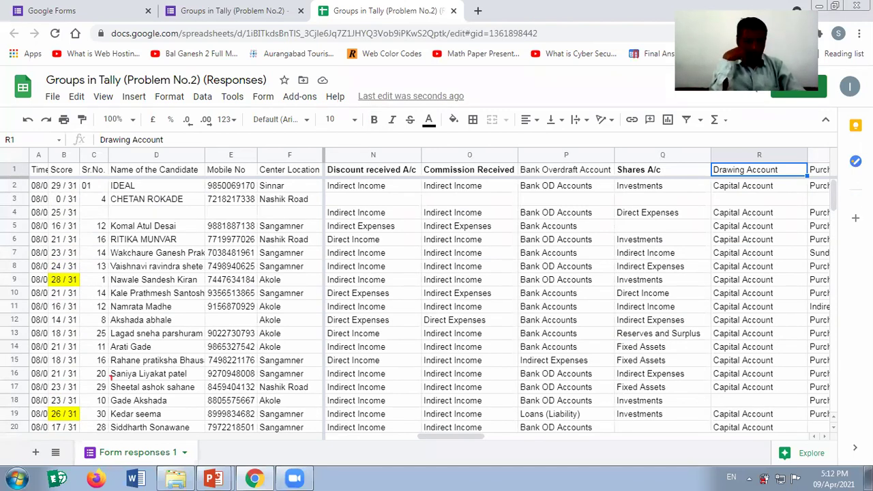
key("ctrl+b")
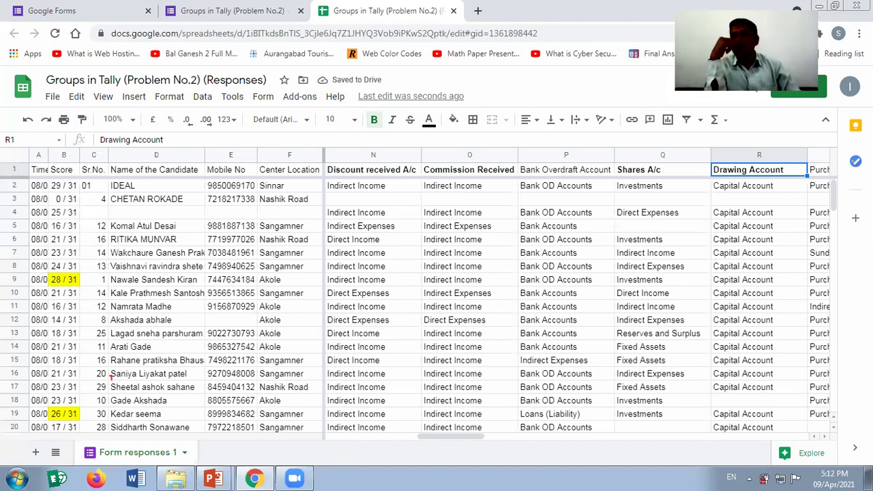
- Go through the candidates' Drawing Account answers down column R to the last response, and return to the start of the column
key("Down")
key("Down")
key("Down")
key("Down")
key("Down")
key("Down")
key("Down")
key("Down")
key("Down")
key("Down")
key("Down")
key("Down")
key("Down")
key("Down")
key("Down")
key("Down")
key("Down")
key("Down")
key("Down")
key("Down")
key("Down")
key("Down")
key("Down")
key("Down")
key("Down")
key("Down")
key("Down")
key("Down")
key("Down")
key("Down")
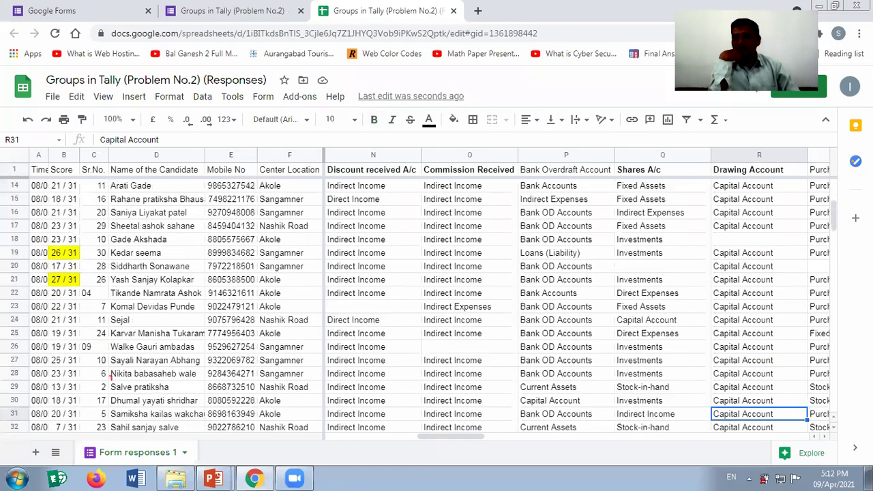
key("Down")
key("Down")
key("Down")
key("Down")
key("Down")
key("Up")
key("Up")
key("Up")
key("Up")
key("Up")
key("Up")
key("Up")
key("Up")
key("Up")
key("Up")
key("Up")
key("Up")
key("Up")
key("Up")
key("Up")
key("Up")
key("Up")
key("Up")
key("Up")
key("Up")
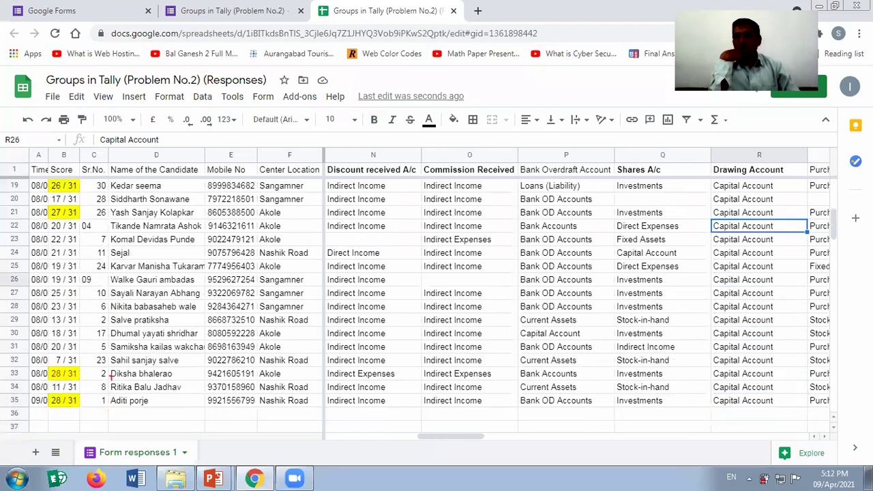
- Recheck the Drawing Account answers from the first response down to the blank one in R18, and go back to the heading
key("Down")
key("Down")
key("Down")
key("Down")
key("Down")
key("Down")
key("Down")
key("Down")
key("Down")
key("Down")
key("Down")
key("Down")
key("Down")
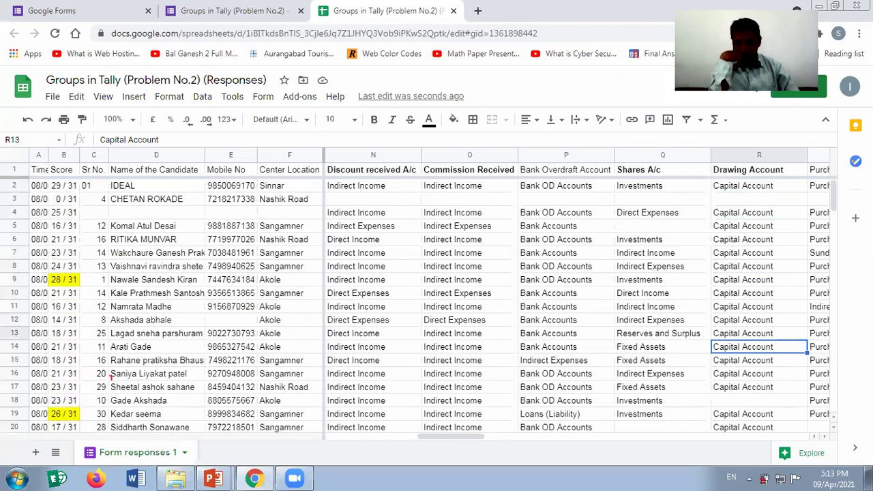
key("Down")
key("Down")
key("Down")
key("Down")
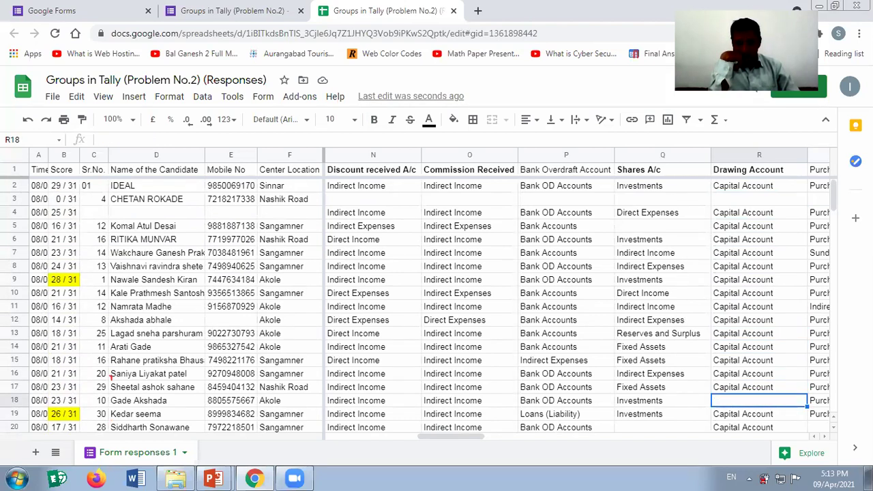
key("Up")
key("Up")
key("Up")
key("Up")
key("Up")
key("Up")
key("Up")
key("Up")
key("Up")
key("Up")
key("Up")
key("Up")
key("Up")
key("Up")
key("Up")
key("Up")
key("Up")
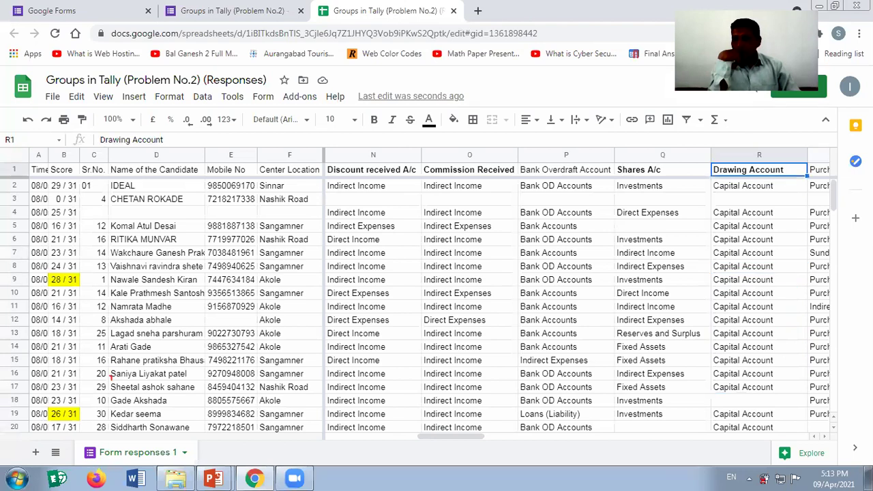
- Make the Purchase Goods Account heading in S1 bold
key("Right")
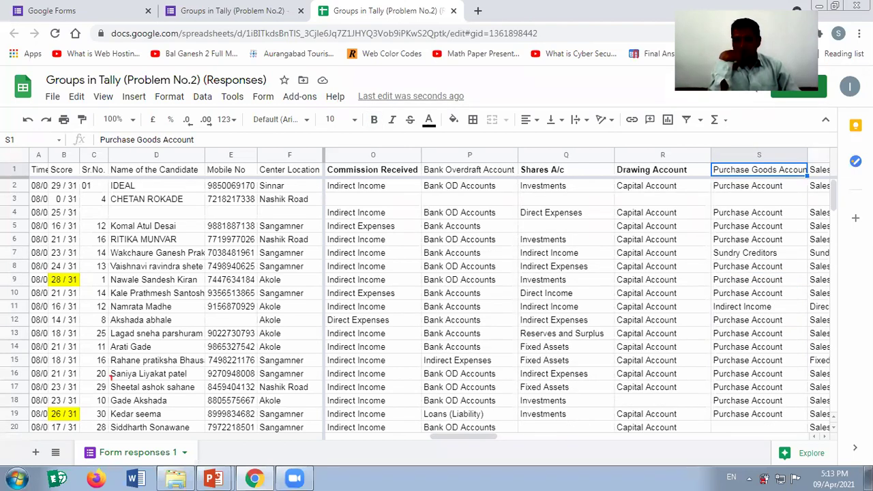
key("ctrl+b")
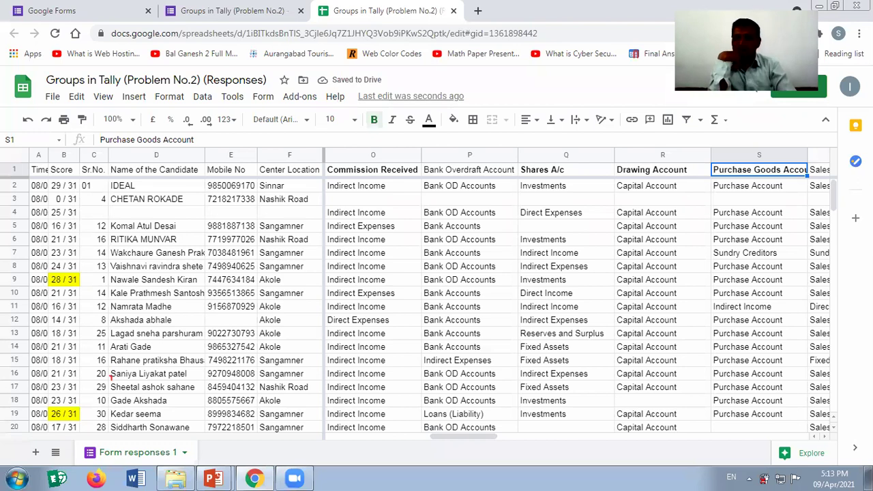
- Go through the candidates' Purchase Goods Account answers down column S to the end of the responses, and return to the heading
key("Down")
key("Down")
key("Down")
key("Down")
key("Down")
key("Down")
key("Down")
key("Down")
key("Down")
key("Down")
key("Down")
key("Down")
key("Down")
key("Down")
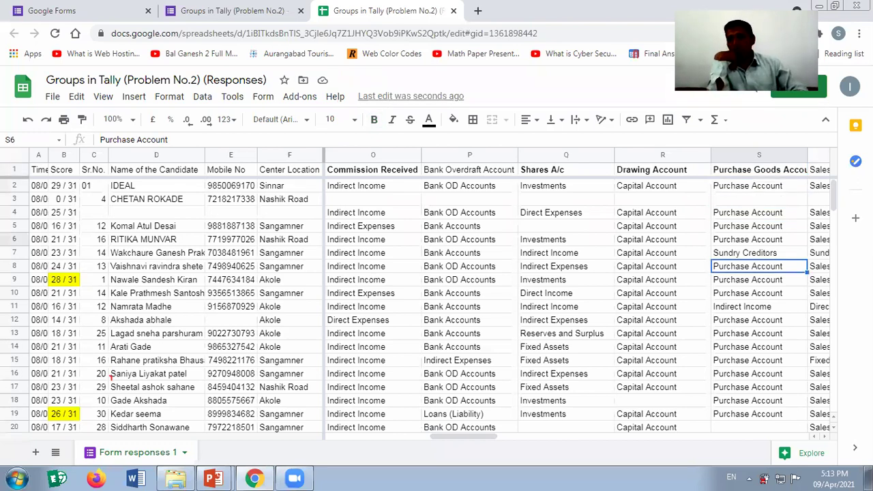
key("Down")
key("Down")
key("Down")
key("Down")
key("Down")
key("Down")
key("Down")
key("Down")
key("Down")
key("Down")
key("Down")
key("Down")
key("Down")
key("Down")
key("Down")
key("Down")
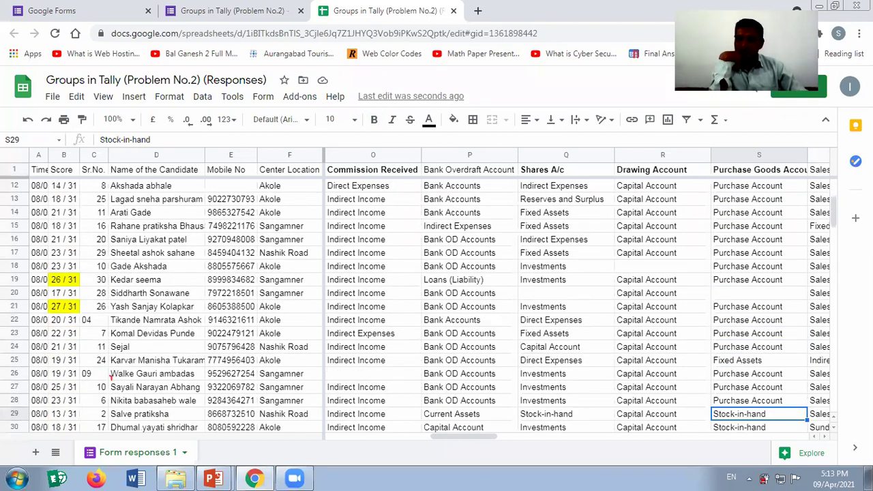
key("Down")
key("Down")
key("Down")
key("Down")
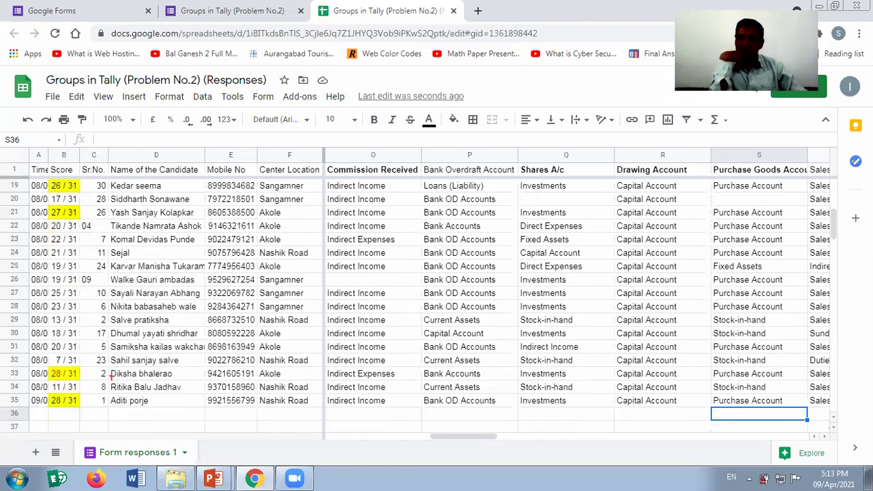
key("Up")
key("Up")
key("Up")
key("Up")
key("Up")
key("Up")
key("Up")
key("Up")
key("Up")
key("Up")
key("Up")
key("Up")
key("Up")
key("Up")
key("Up")
key("Up")
key("Up")
key("Up")
key("Up")
key("Up")
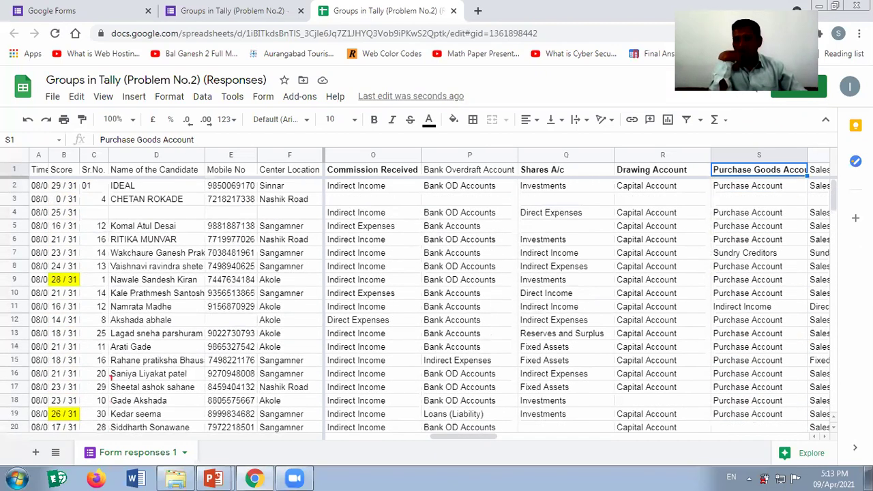
- Make the Sales Goods Account heading in T1 bold
key("Right")
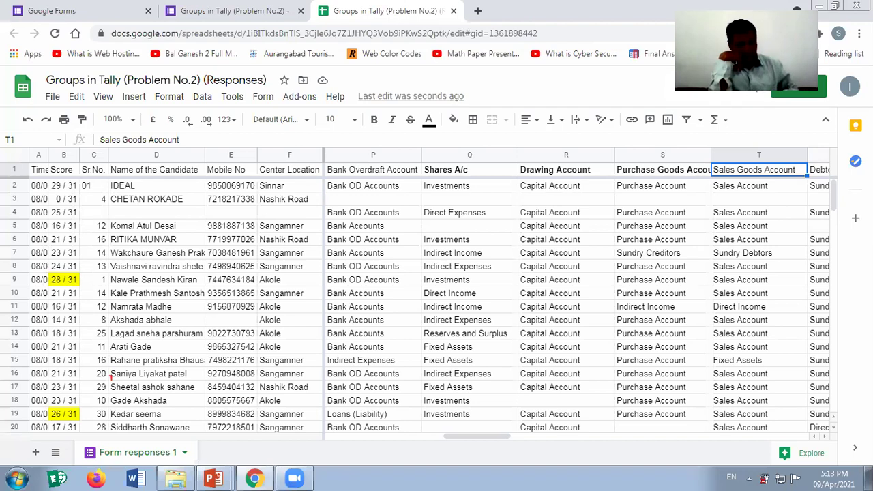
key("ctrl+b")
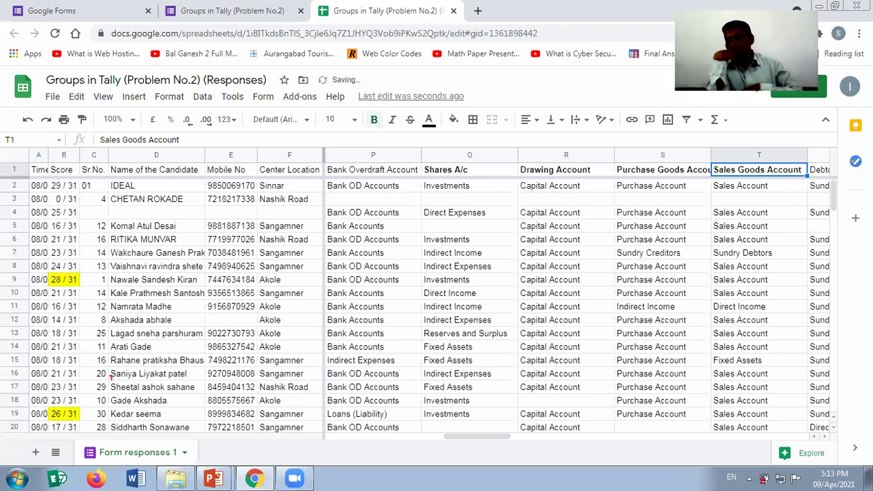
- Go through the candidates' Sales Goods Account answers down column T to the last response, and return to the heading
key("Down")
key("Down")
key("Down")
key("Down")
key("Down")
key("Down")
key("Down")
key("Down")
key("Down")
key("Down")
key("Down")
key("Down")
key("Down")
key("Down")
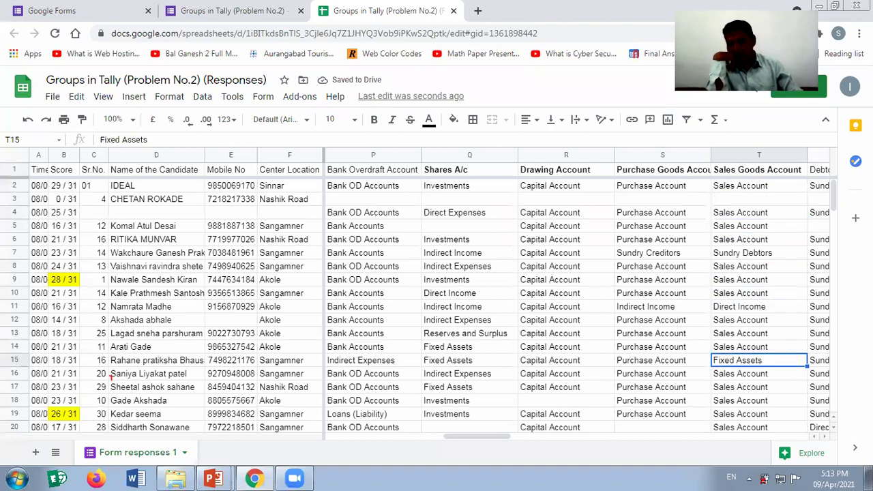
key("Down")
key("Down")
key("Down")
key("Down")
key("Down")
key("Down")
key("Down")
key("Down")
key("Down")
key("Down")
key("Down")
key("Down")
key("Down")
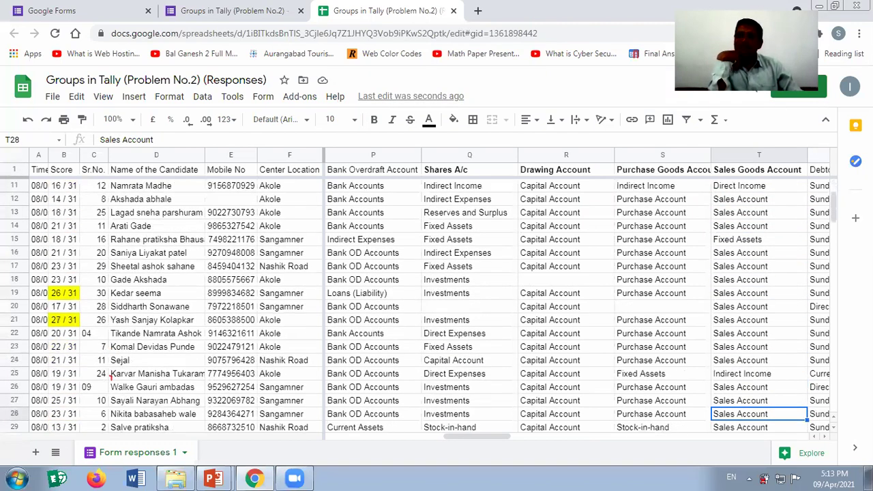
key("Down")
key("Down")
key("Down")
key("Down")
key("Down")
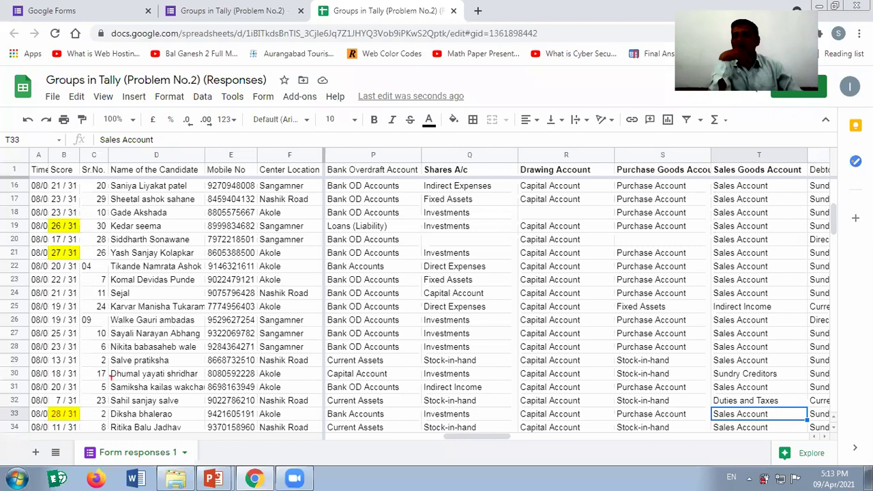
key("Down")
key("Down")
key("Down")
key("Up")
key("Up")
key("Up")
key("Up")
key("Up")
key("Up")
key("Up")
key("Up")
key("Up")
key("Up")
key("Up")
key("Up")
key("Up")
key("Up")
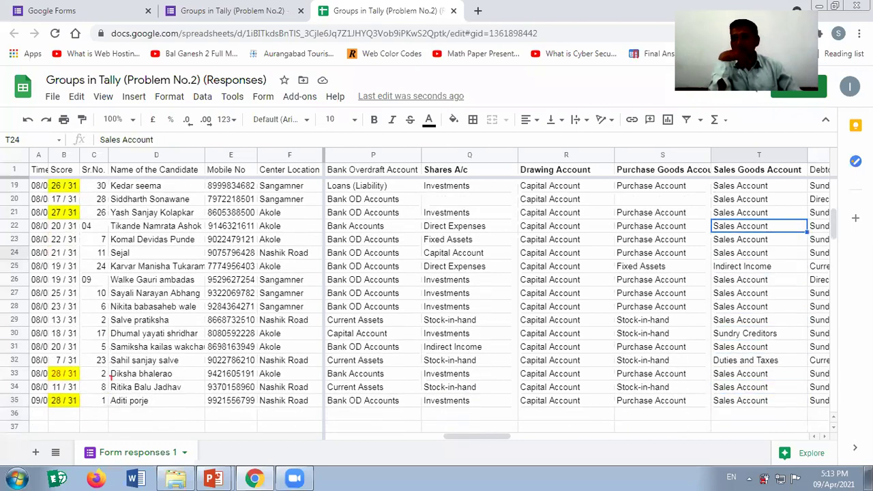
key("Up")
key("Up")
key("Up")
key("Up")
key("Up")
key("Up")
key("Up")
key("Up")
key("Up")
key("Up")
key("Up")
key("Up")
key("Up")
key("Up")
key("Up")
key("Up")
key("Up")
key("Up")
key("Up")
key("Up")
- Make the Debtors Account heading in U1 bold
key("Right")
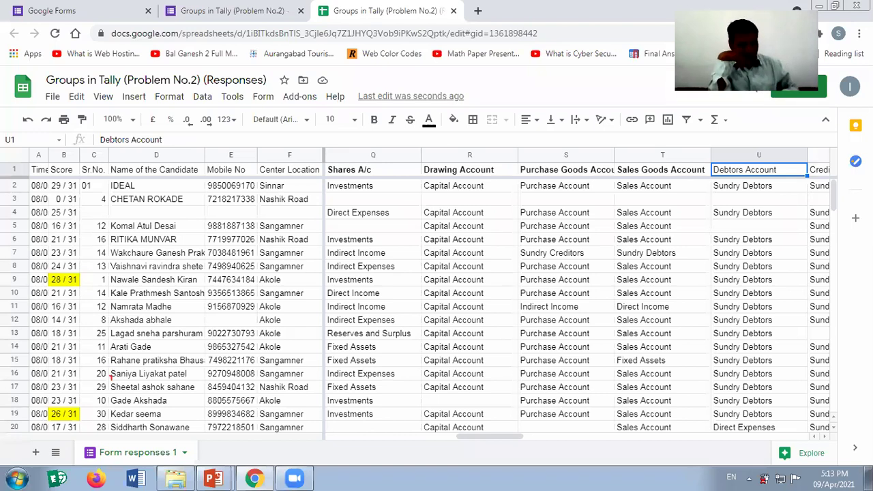
key("ctrl+b")
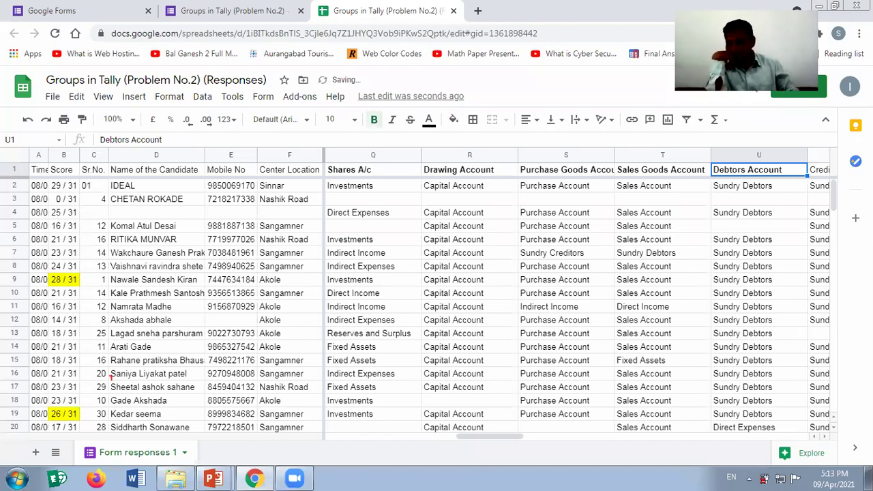
- Review how the candidates classified the Debtors Account down column U to the last response, and return to the heading
key("Down")
key("Down")
key("Down")
key("Down")
key("Down")
key("Down")
key("Down")
key("Down")
key("Down")
key("Down")
key("Down")
key("Down")
key("Down")
key("Down")
key("Down")
key("Down")
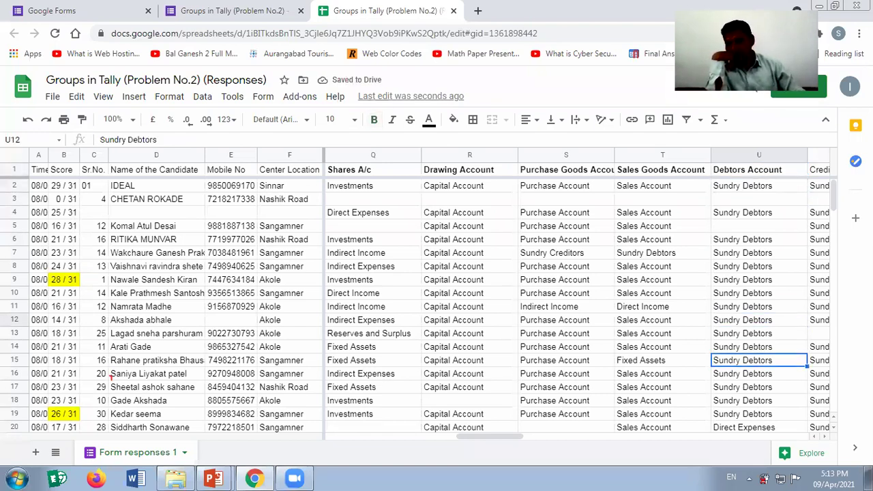
key("Down")
key("Down")
key("Down")
key("Down")
key("Down")
key("Down")
key("Down")
key("Down")
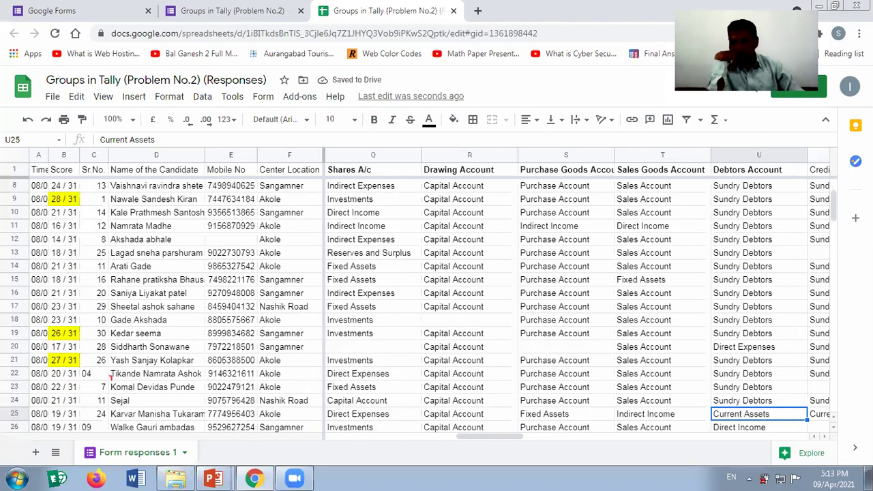
key("Down")
key("Down")
key("Down")
key("Down")
key("Down")
key("Down")
key("Down")
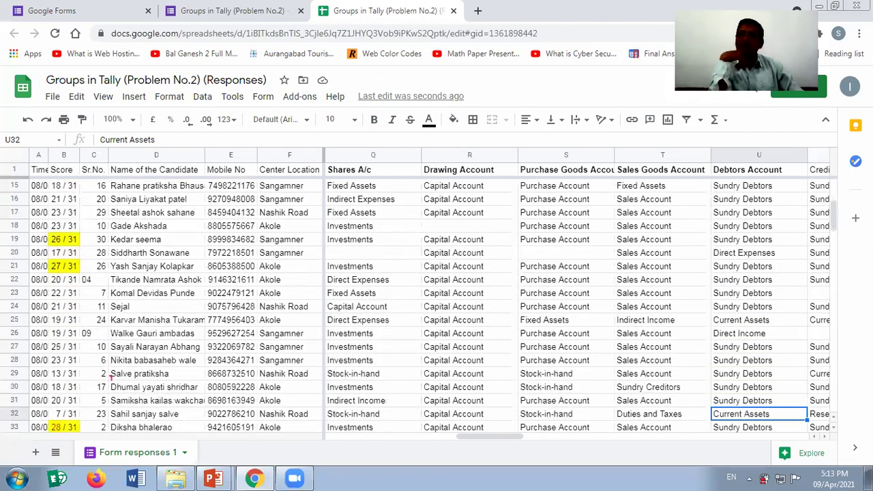
key("Down")
key("Down")
key("Down")
key("Down")
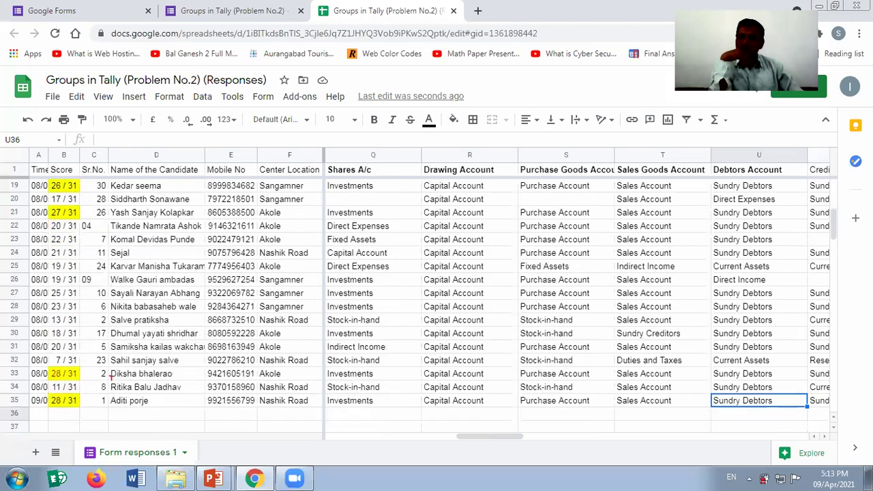
key("Up")
key("Up")
key("Up")
key("Up")
key("Up")
key("Up")
key("Up")
key("Up")
key("Up")
key("Up")
key("Up")
key("Up")
key("Up")
key("Up")
key("Up")
key("Up")
key("Up")
key("Up")
key("Up")
key("Up")
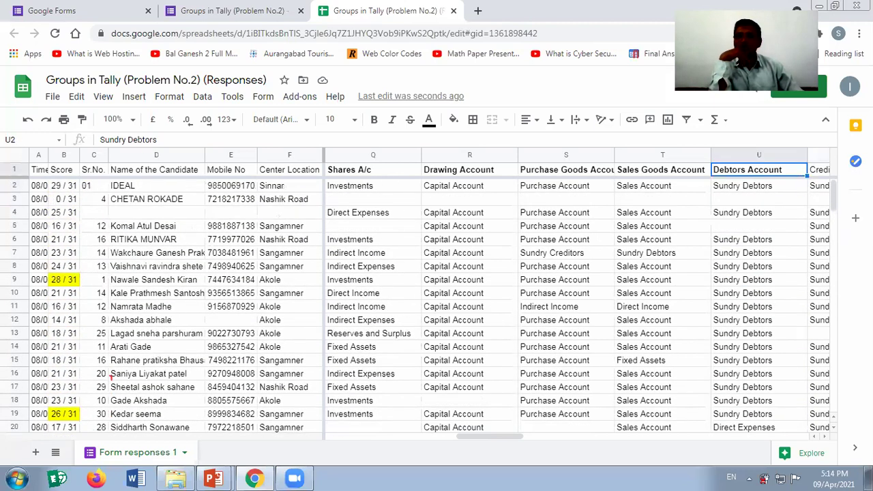
- Make the Creditors Account heading in V1 bold
key("Right")
key("ctrl+b")
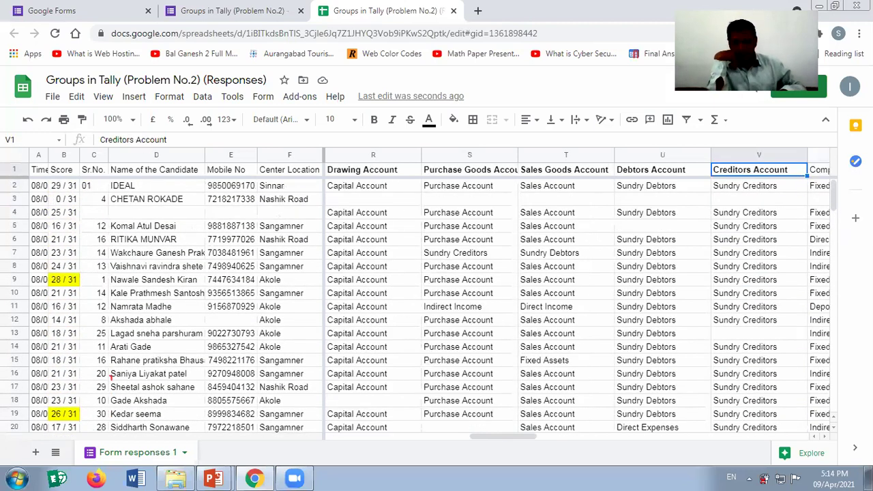
- Review how the candidates classified the Creditors Account down column V to the last response, and go back to the row 29 answer
key("Down")
key("Down")
key("Down")
key("Down")
key("Down")
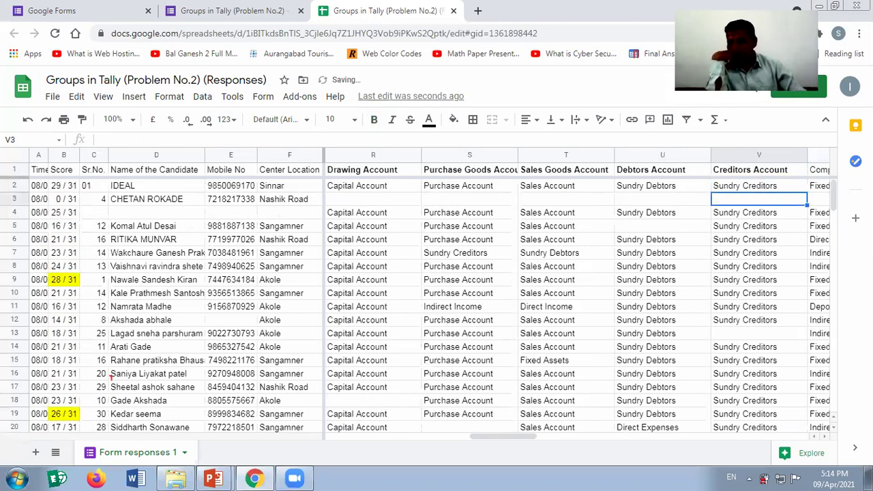
key("Down")
key("Down")
key("Down")
key("Down")
key("Down")
key("Down")
key("Down")
key("Down")
key("Down")
key("Down")
key("Down")
key("Down")
key("Down")
key("Down")
key("Down")
key("Down")
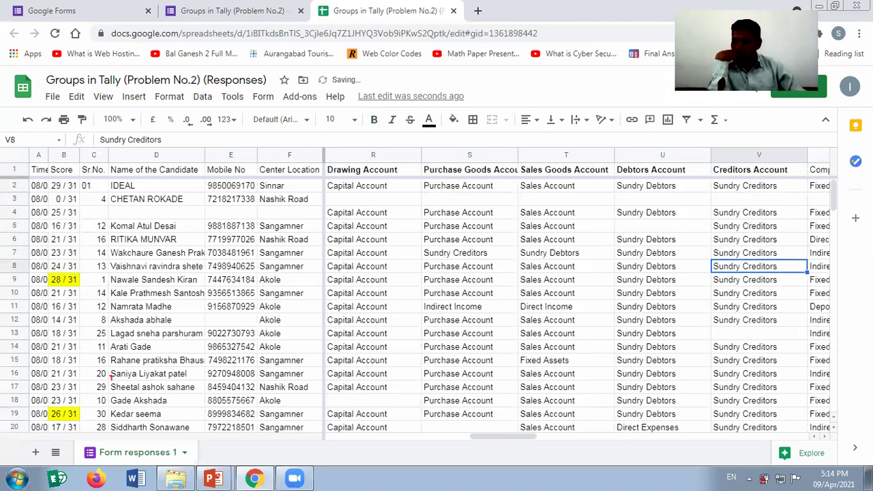
key("Down")
key("Down")
key("Down")
key("Down")
key("Down")
key("Down")
key("Down")
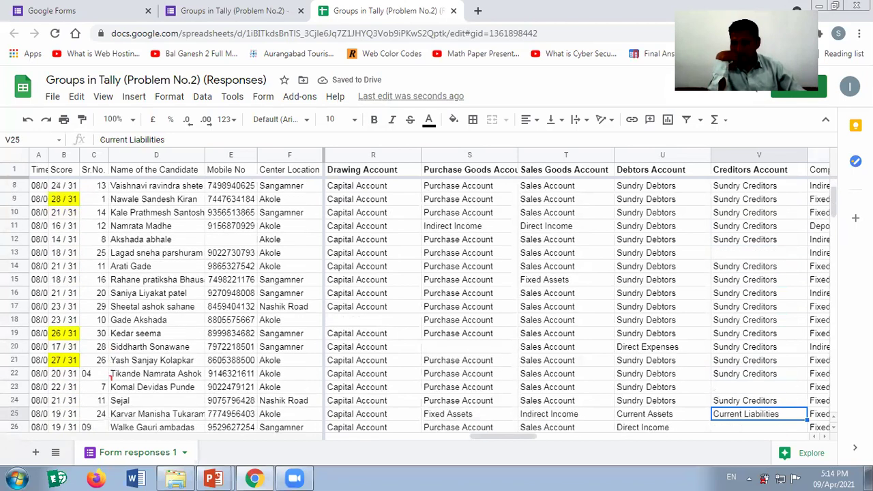
key("Down")
key("Down")
key("Down")
key("Down")
key("Down")
key("Down")
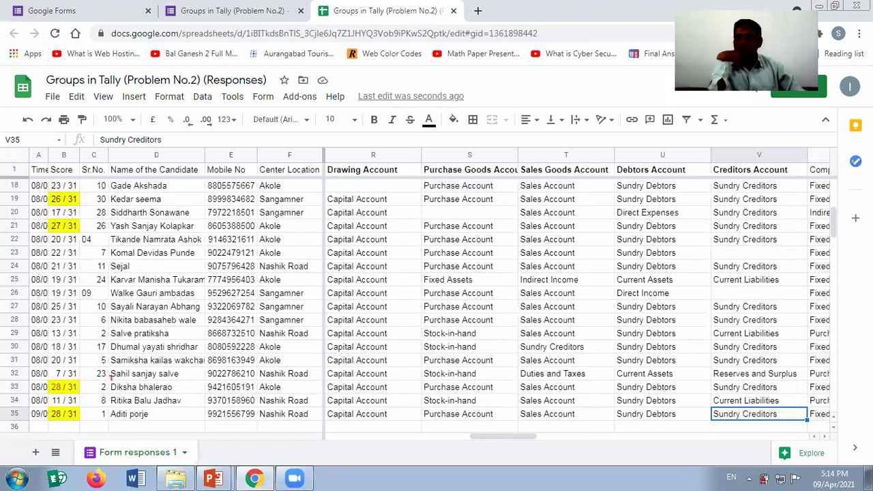
key("Up")
key("Up")
key("Up")
key("Up")
key("Up")
key("Up")
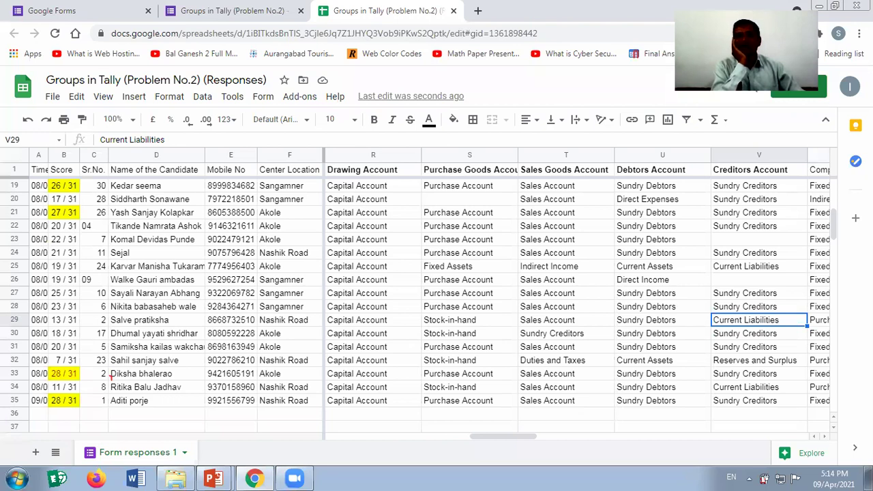
- Make the Computer & Printer heading in W1 bold
left_click(818, 320)
left_click(758, 306)
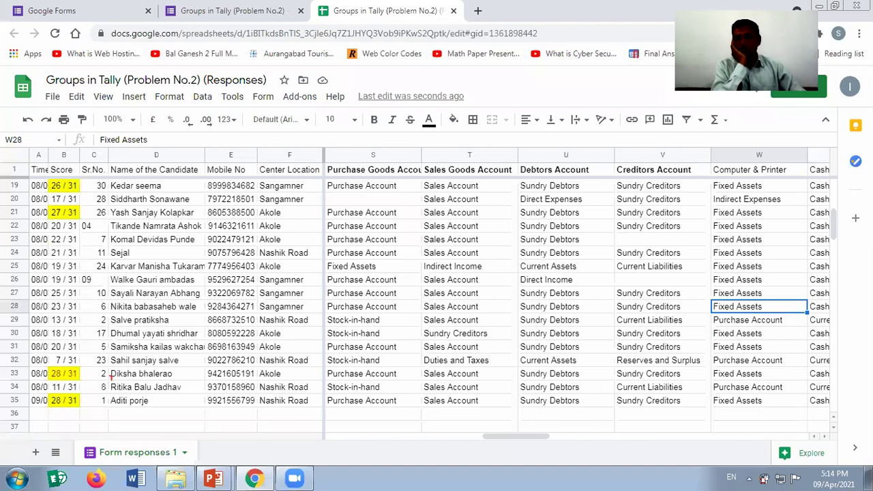
key("shift+Up")
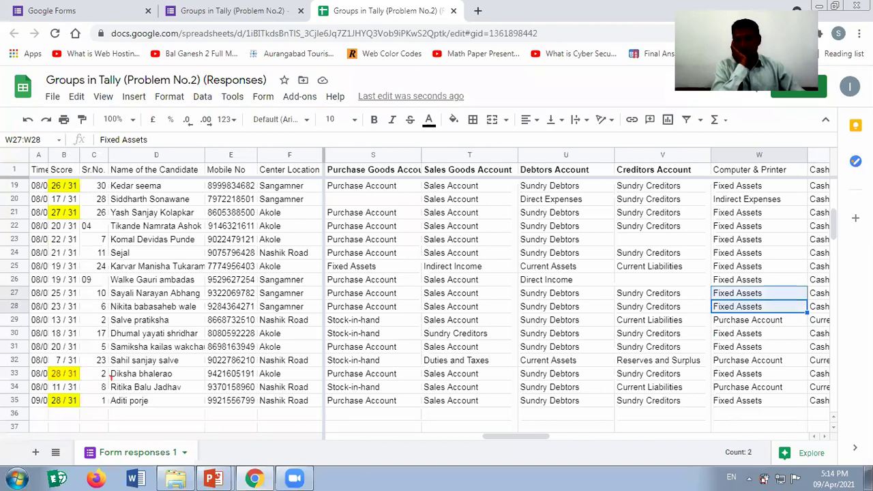
key("Up")
scroll(436, 300, "up", 5)
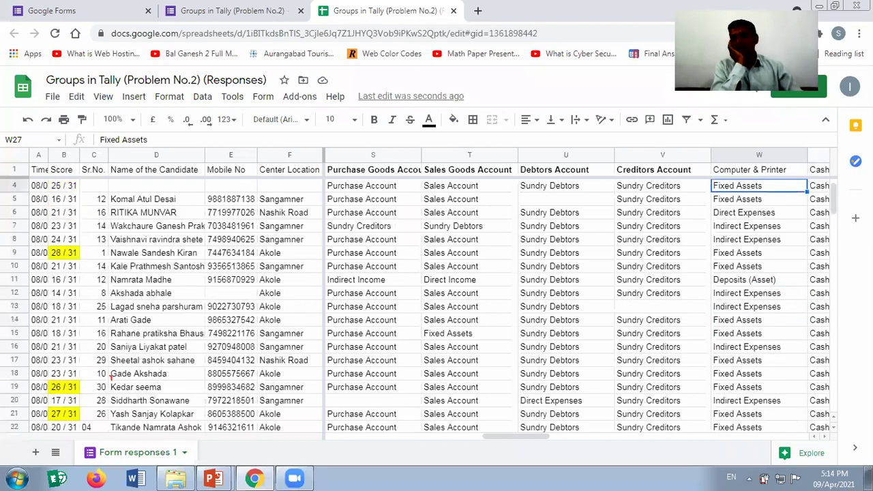
key("Up")
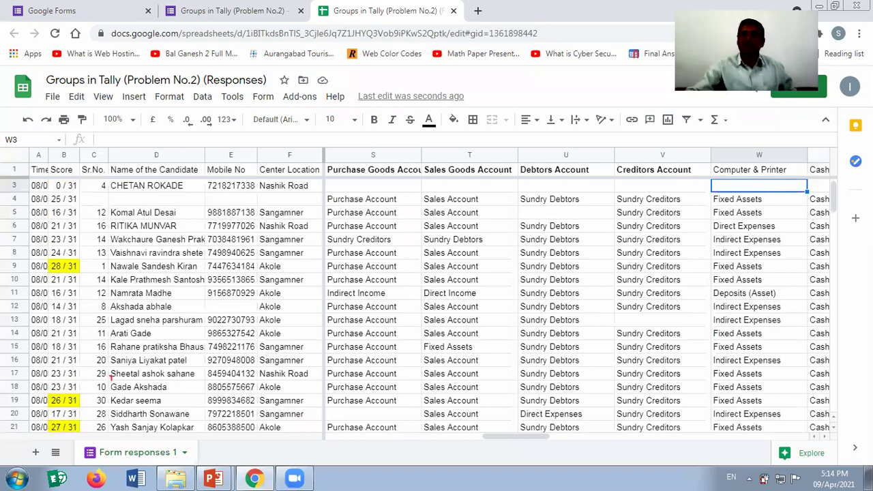
left_click(738, 170)
key("ctrl+b")
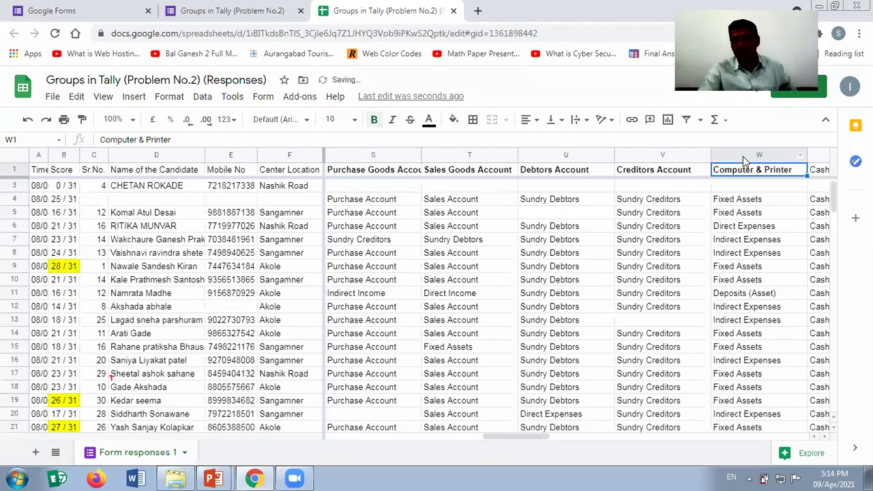
- Select the whole Computer & Printer column W and review its answers down to the last response and back up
left_click(742, 156)
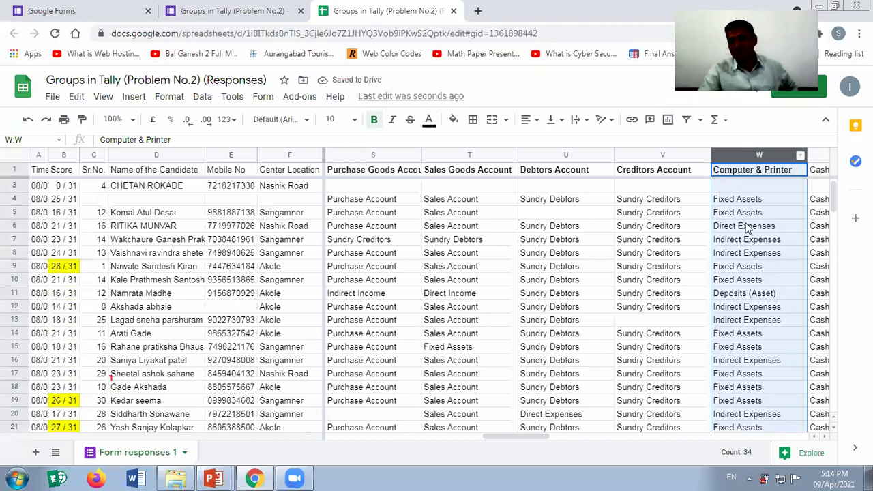
scroll(753, 249, "down", 5)
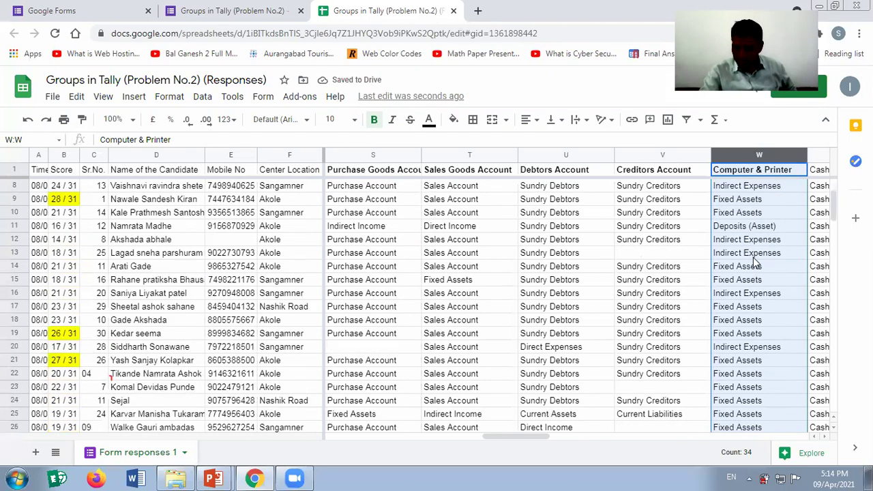
scroll(757, 273, "down", 3)
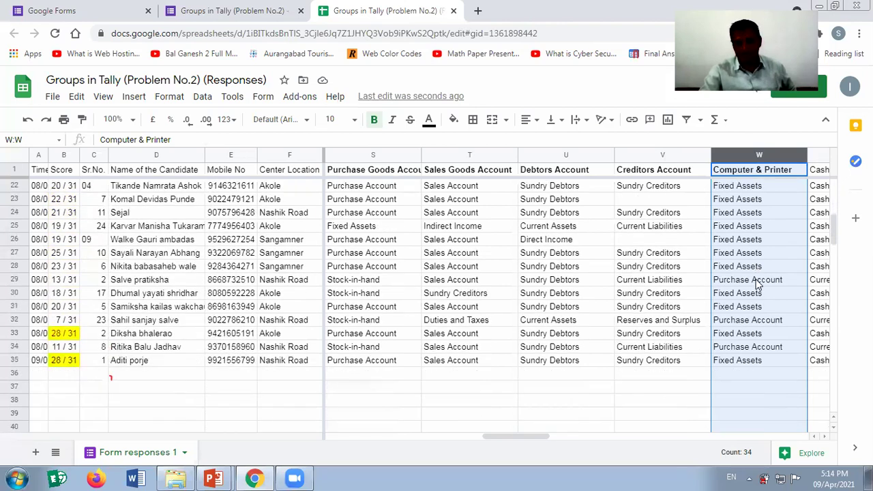
scroll(757, 285, "up", 8)
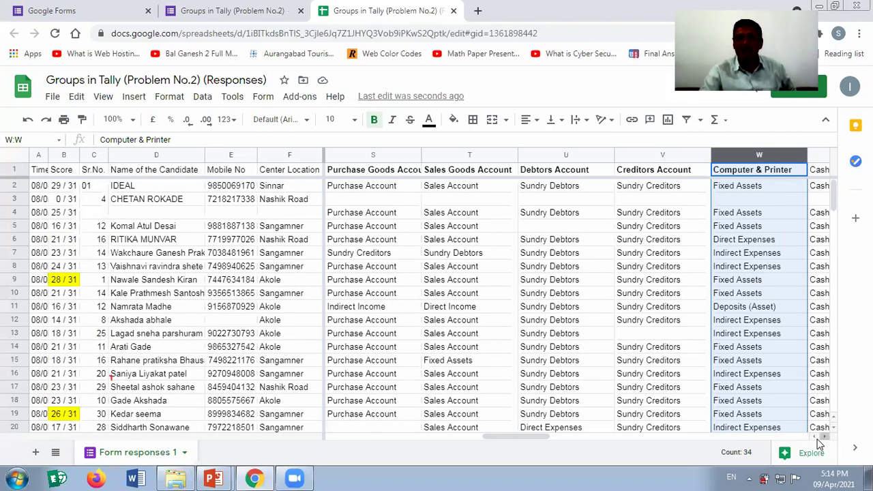
- Review the candidates' Cash A/c answers down column X to the last response, checking the row 29 answer
left_click(750, 186)
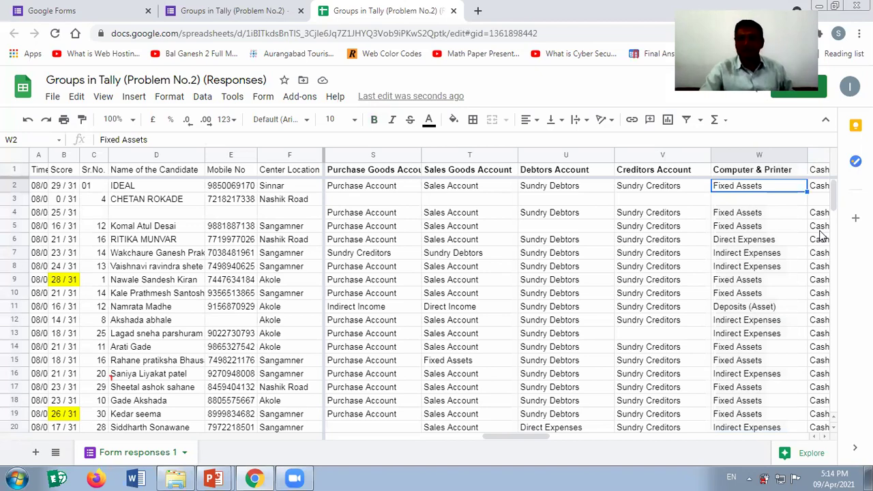
key("Right")
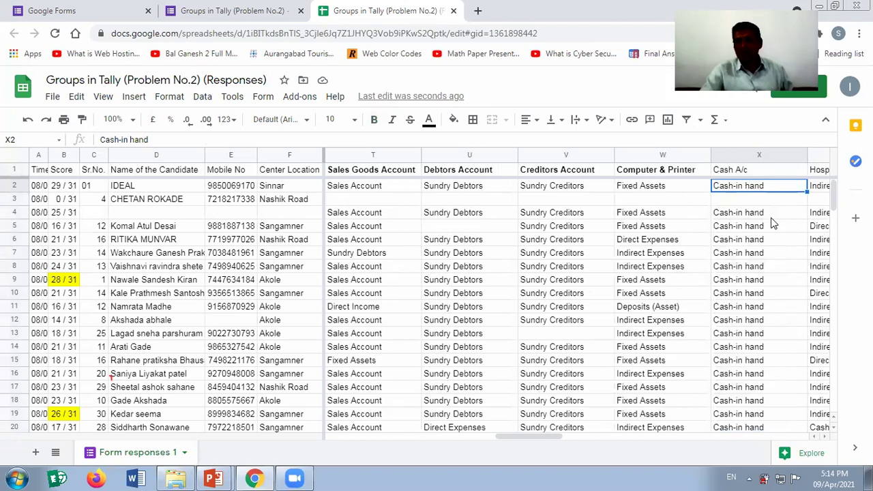
scroll(774, 232, "down", 3)
scroll(773, 233, "down", 4)
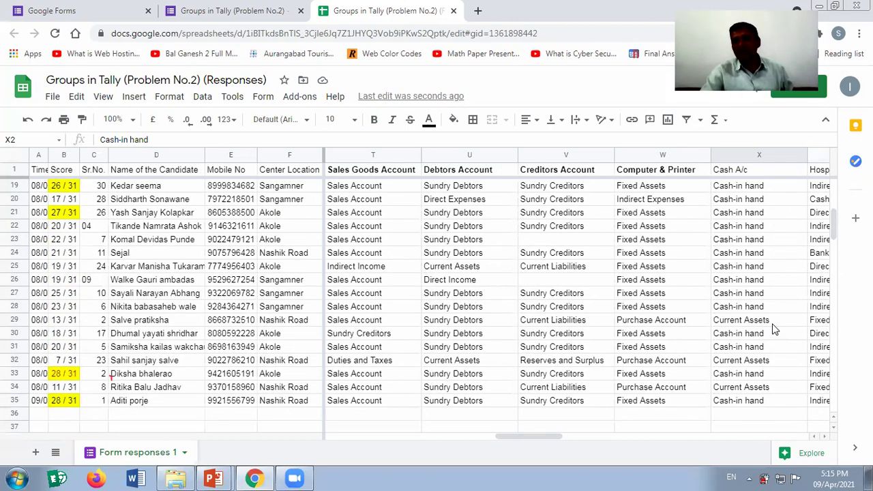
left_click(763, 324)
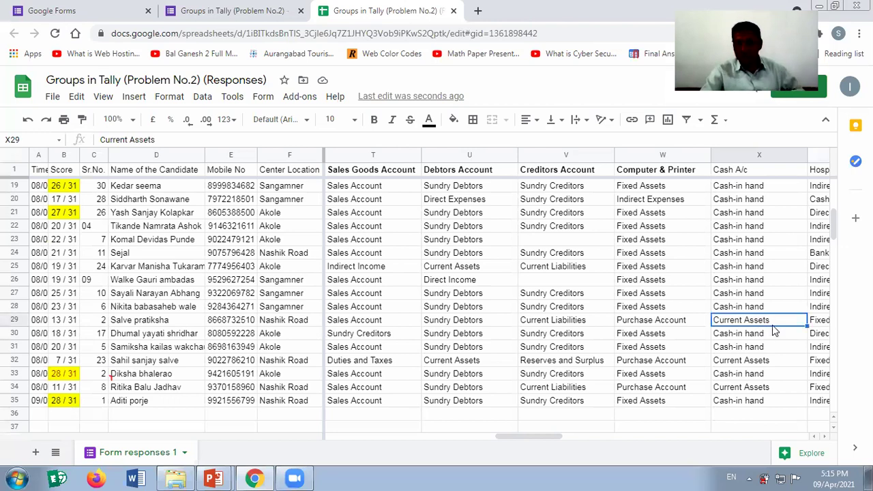
key("shift+space")
scroll(774, 331, "up", 6)
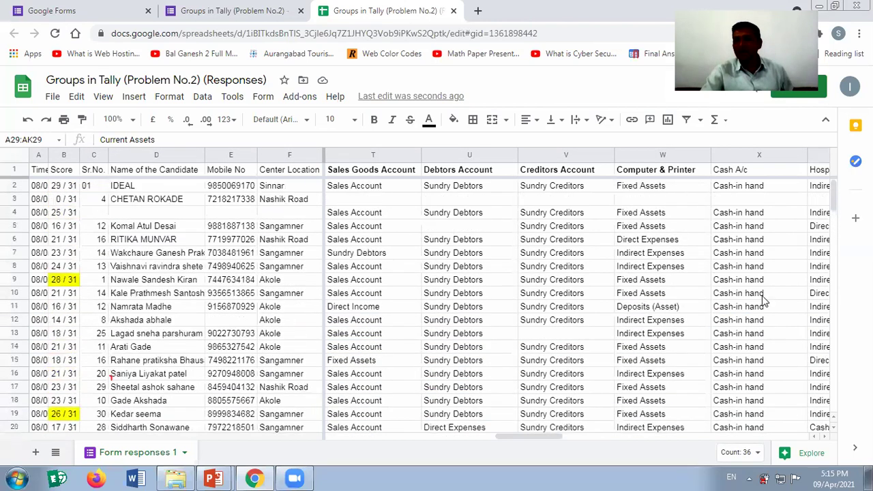
- Format the Cash A/c heading in X1 with red text and a yellow fill
left_click(739, 172)
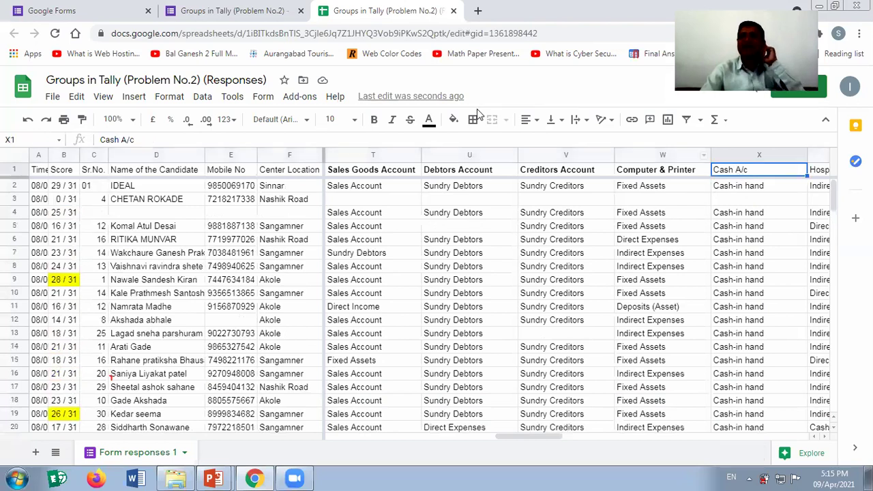
left_click(429, 123)
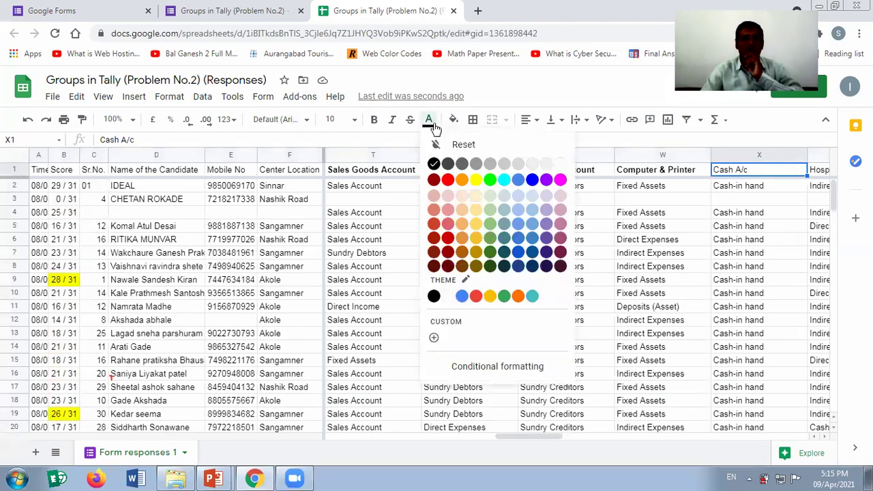
left_click(447, 180)
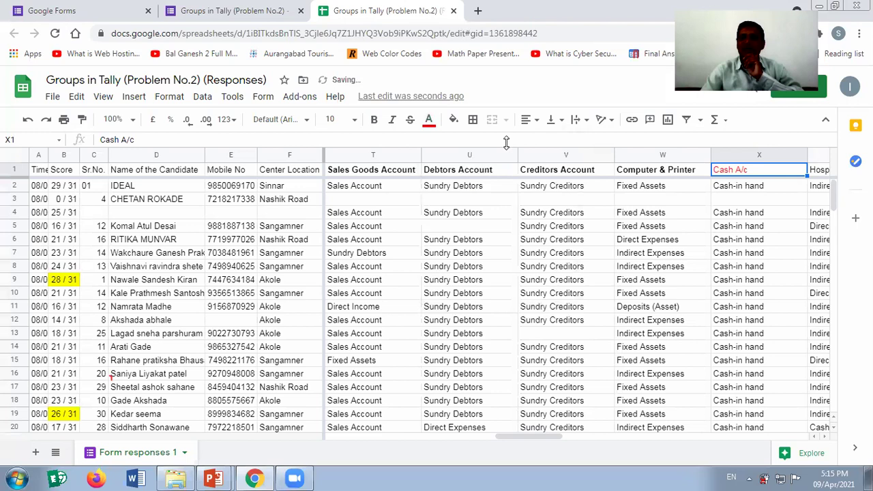
left_click(457, 123)
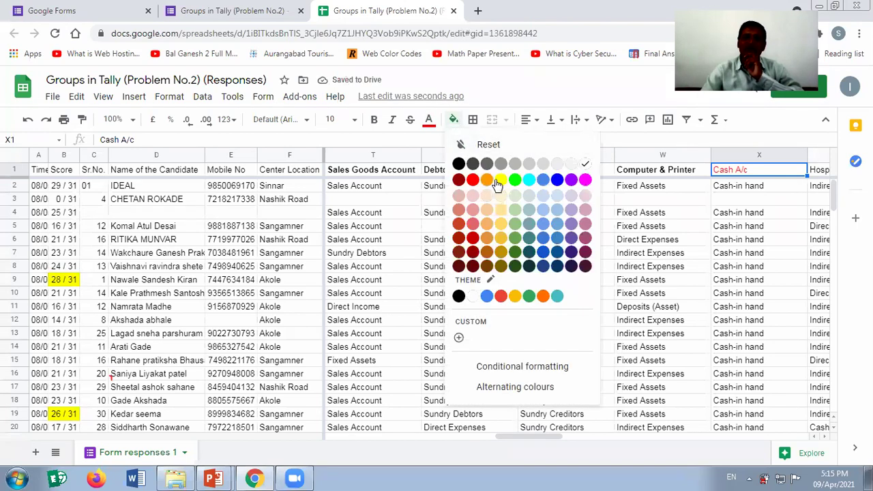
left_click(499, 180)
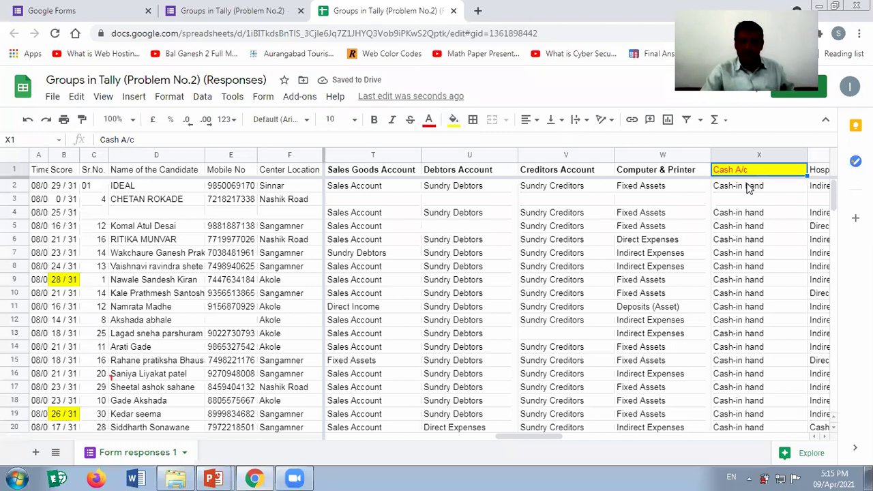
- Fill the Hospitality charges Account heading in Y1 with yellow
key("Right")
key("Right")
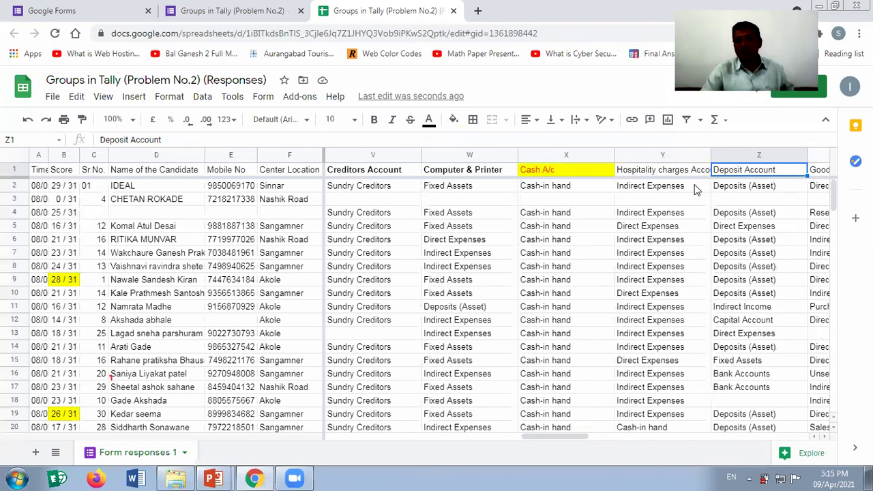
key("Left")
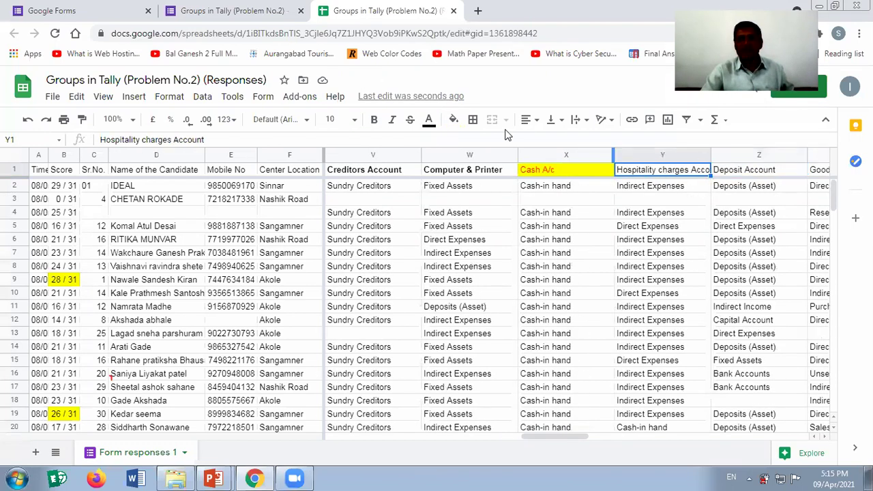
left_click(453, 120)
left_click(501, 179)
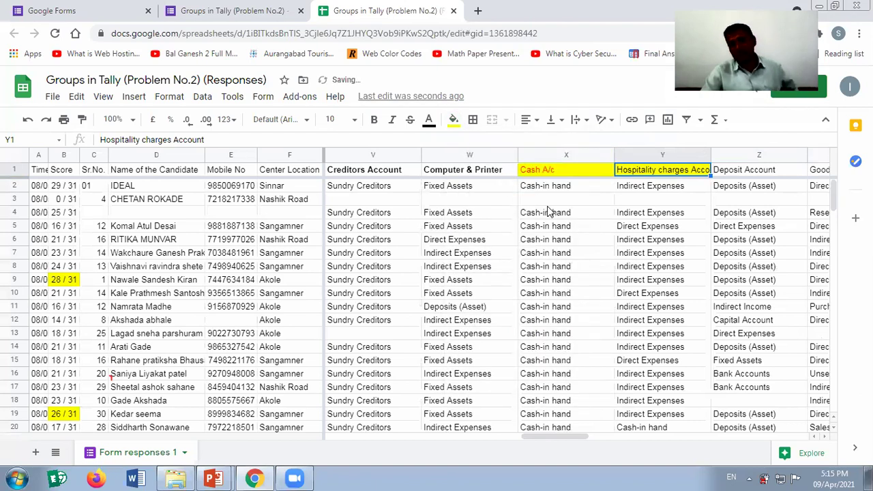
- Change the fill of the Cash A/c heading in X1 to white
scroll(658, 250, "down", 1)
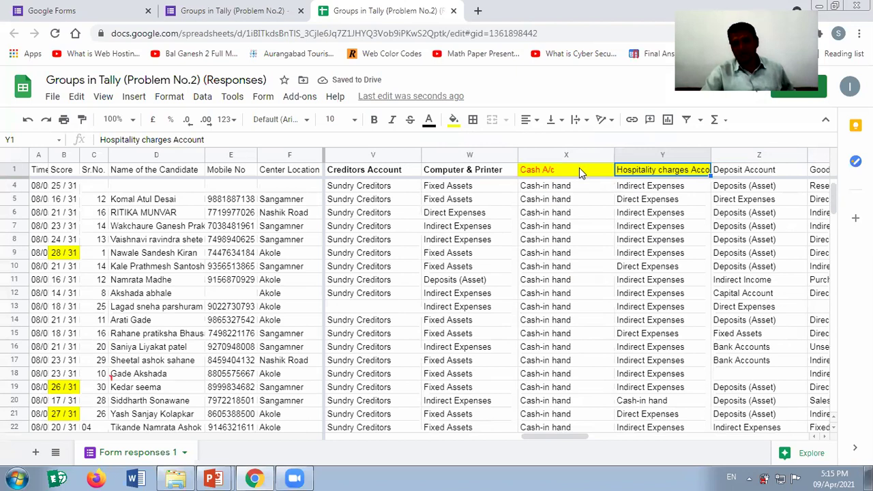
left_click(503, 174)
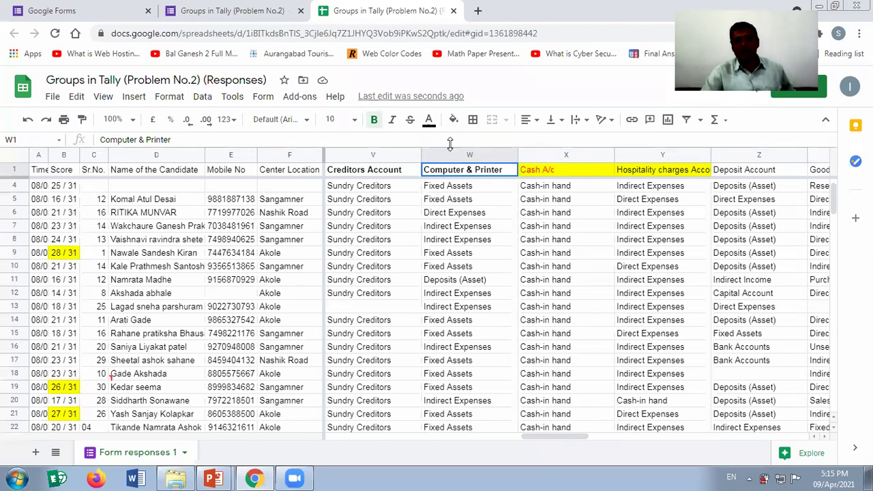
scroll(566, 172, "up", 1)
left_click(566, 173)
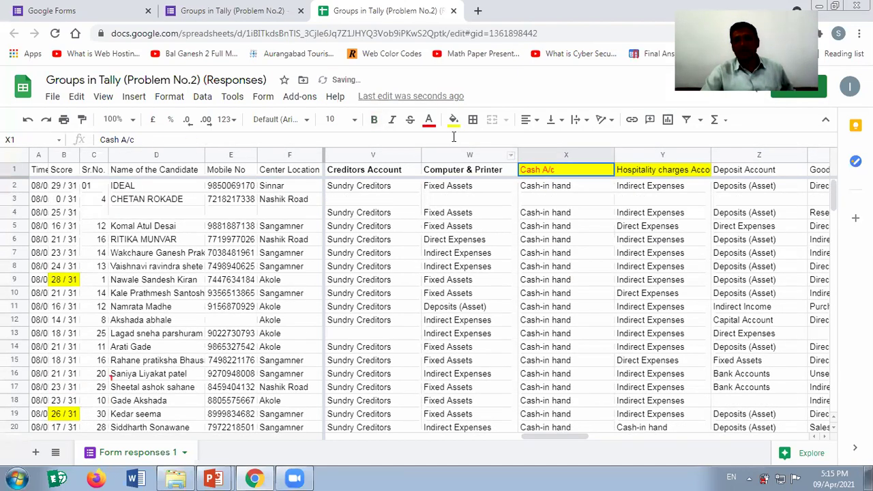
left_click(452, 120)
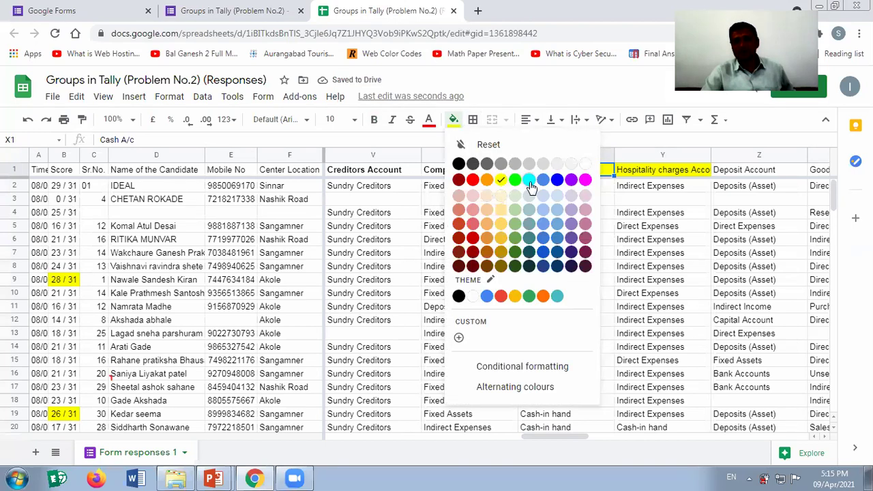
left_click(586, 165)
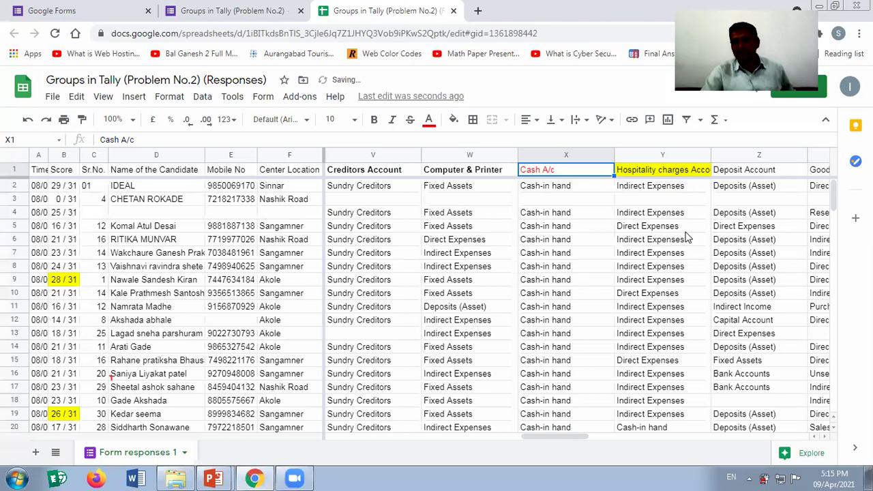
- Review the candidates' Hospitality charges Account answers down column Y to the last response, and return to the heading in Y1
scroll(687, 239, "down", 3)
scroll(689, 258, "down", 3)
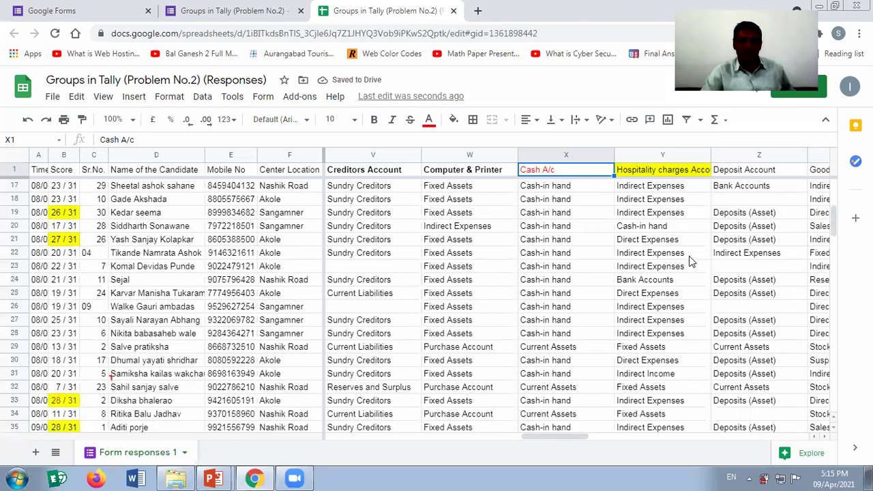
scroll(689, 264, "up", 6)
left_click(736, 176)
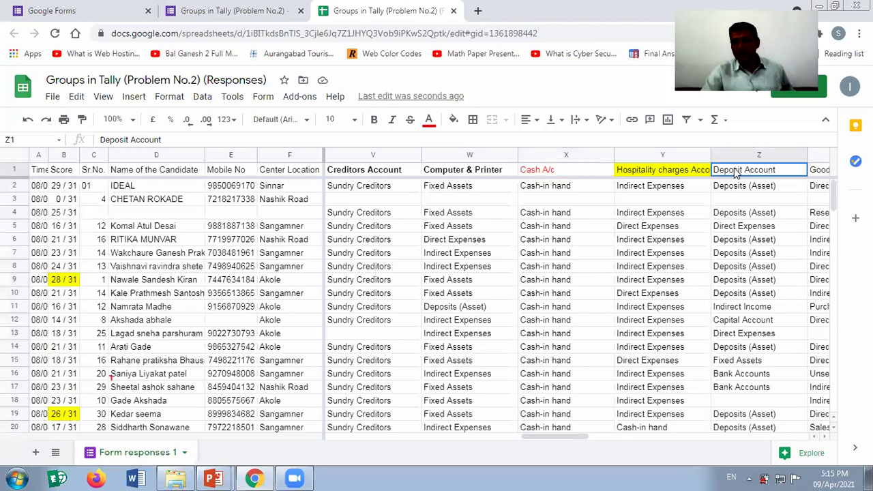
left_click(682, 174)
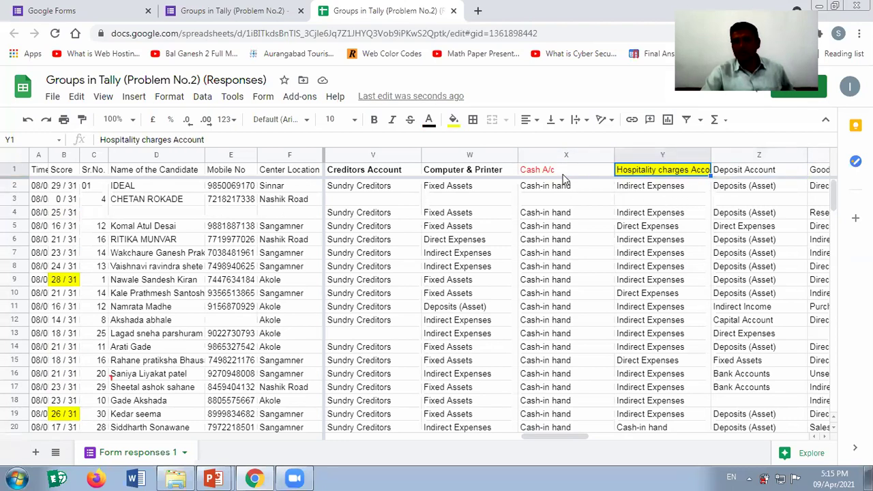
- Change the fill of the Hospitality charges Account heading in Y1 to light yellow
left_click(454, 121)
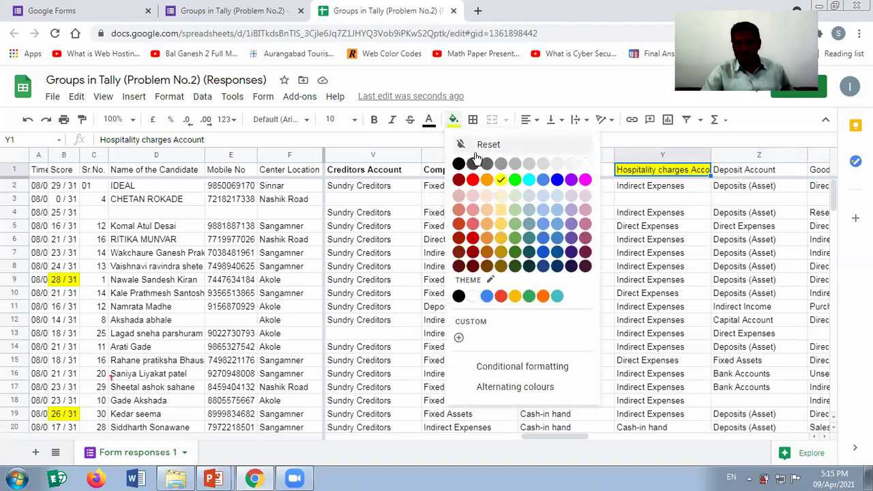
left_click(501, 197)
- Review the candidates' Deposit Account answers down column Z to the last response, and return to the first rows
left_click(743, 172)
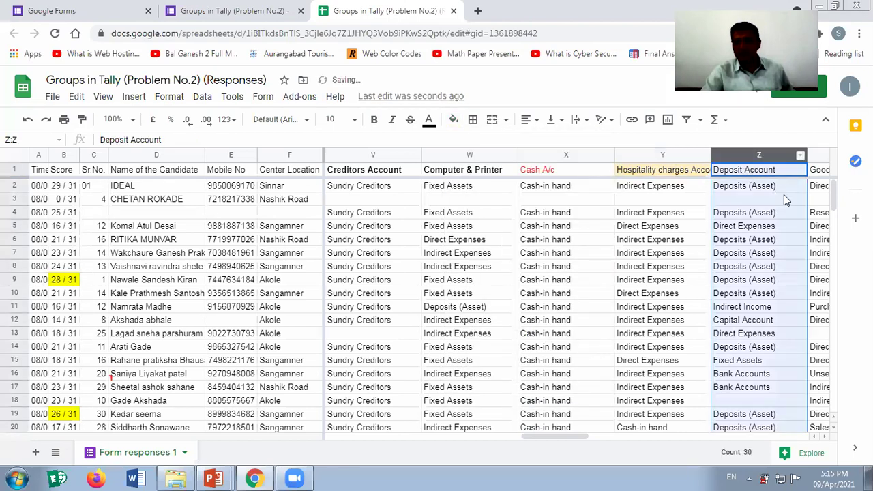
left_click(740, 158)
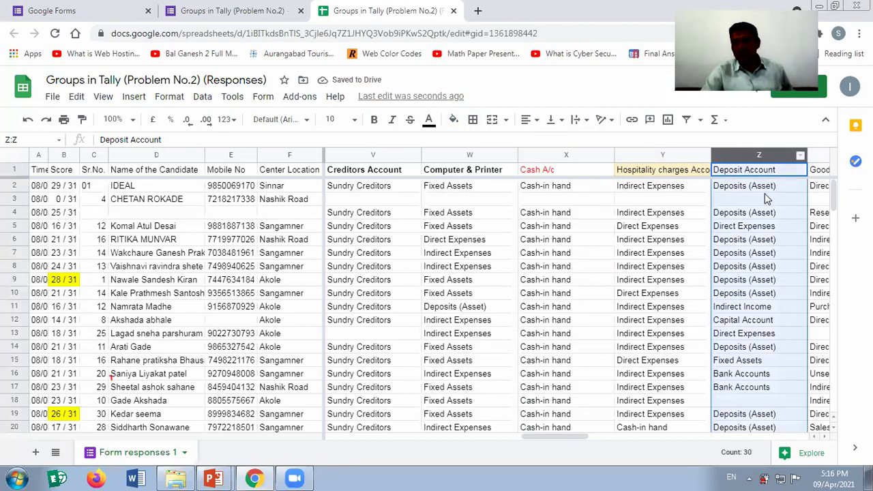
scroll(765, 198, "down", 4)
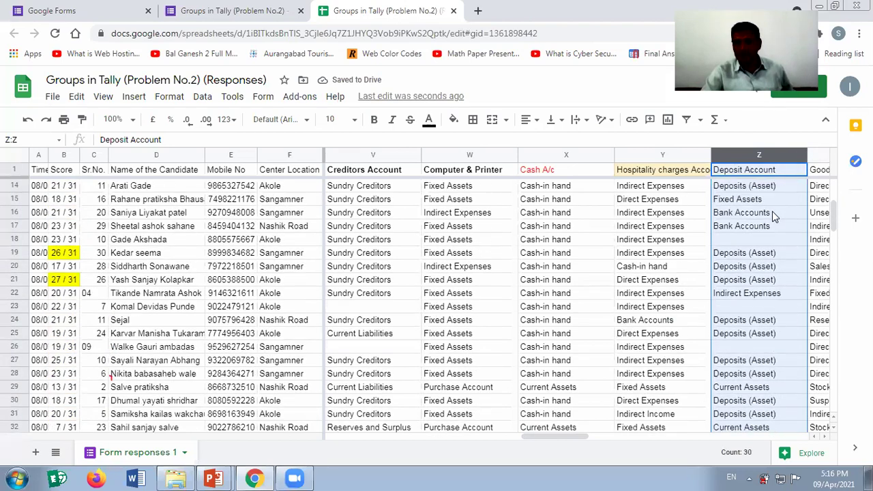
scroll(773, 212, "down", 3)
scroll(771, 216, "up", 7)
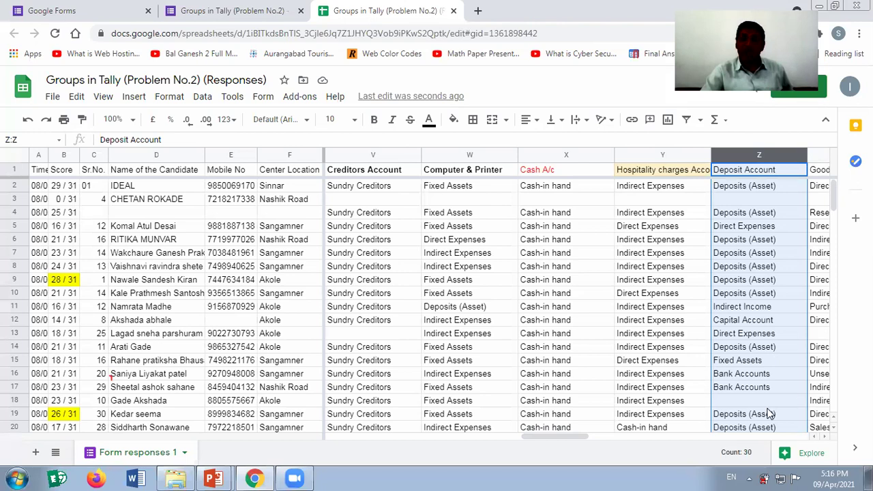
- Review the candidates' Goods destroyed Account answers down column AA to the last response, and return to the first rows
left_click(758, 174)
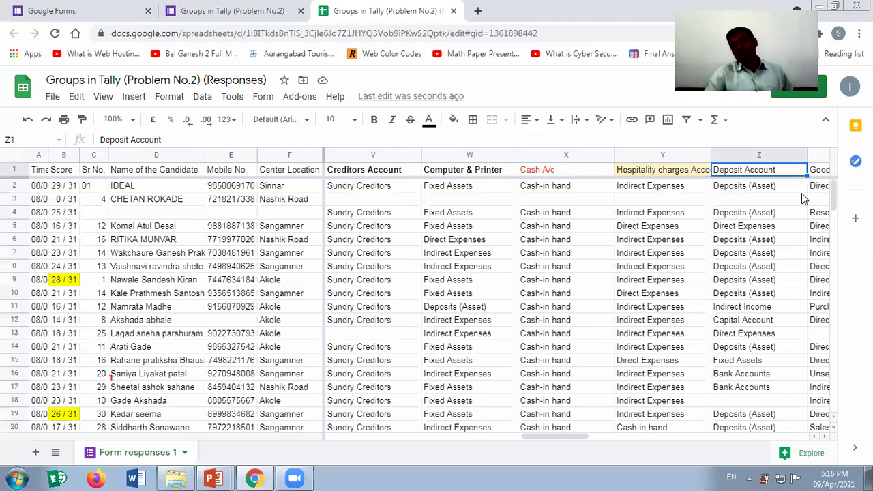
key("Right")
key("Right")
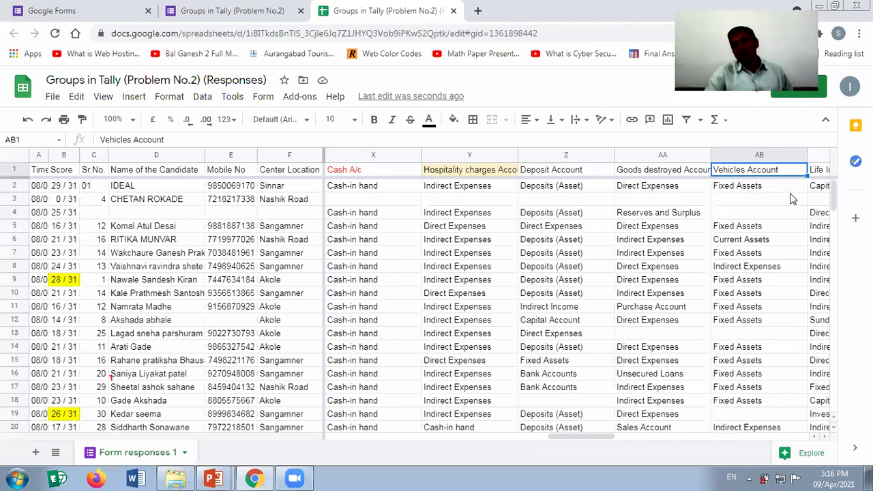
key("Left")
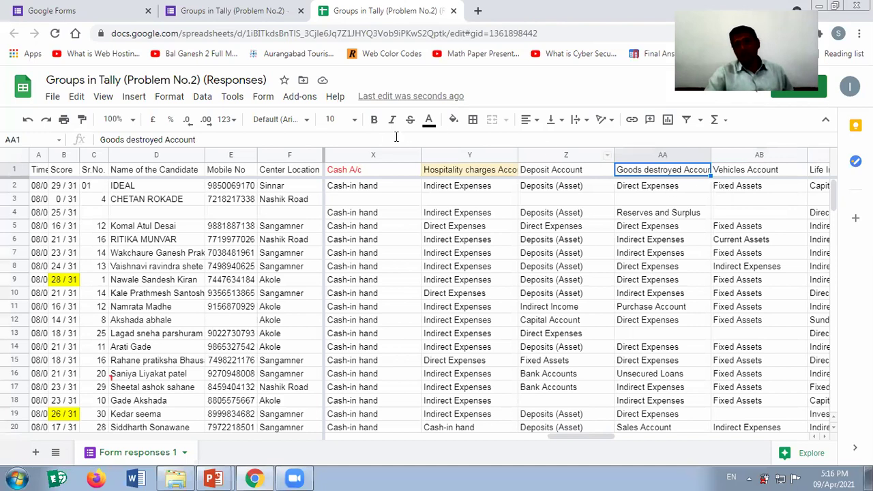
left_click(640, 157)
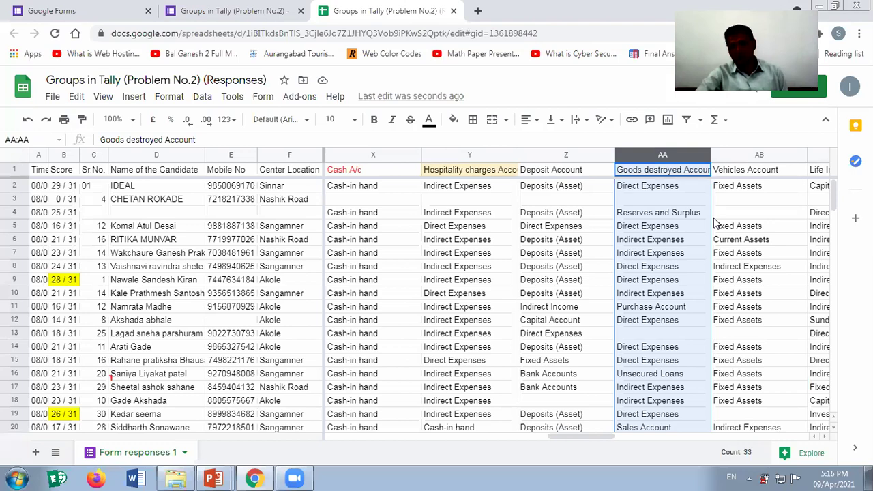
scroll(716, 225, "down", 1)
scroll(735, 245, "down", 5)
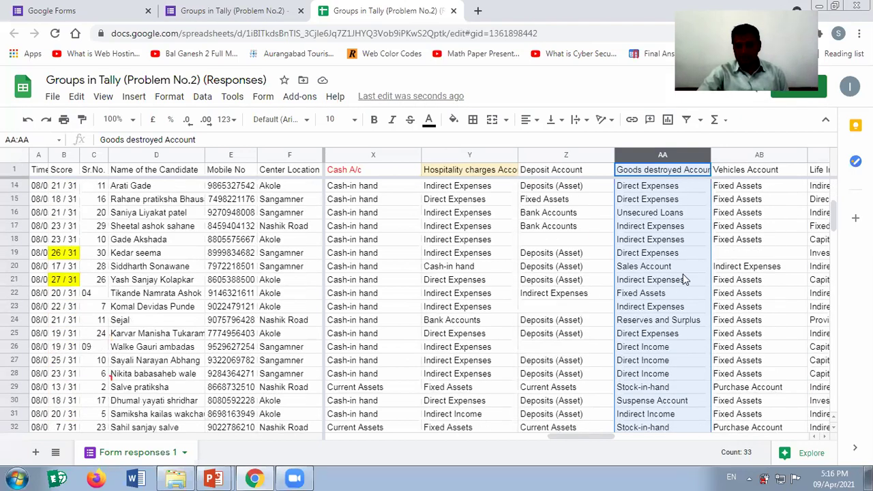
scroll(681, 280, "down", 2)
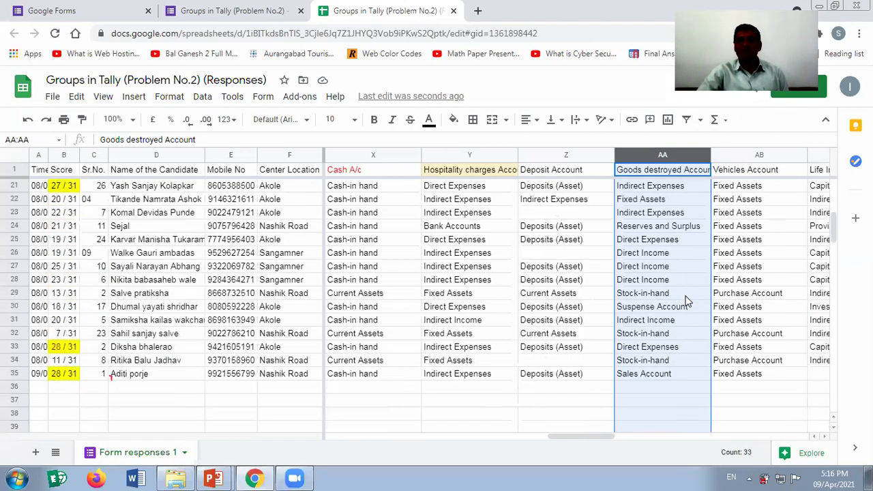
scroll(685, 294, "up", 7)
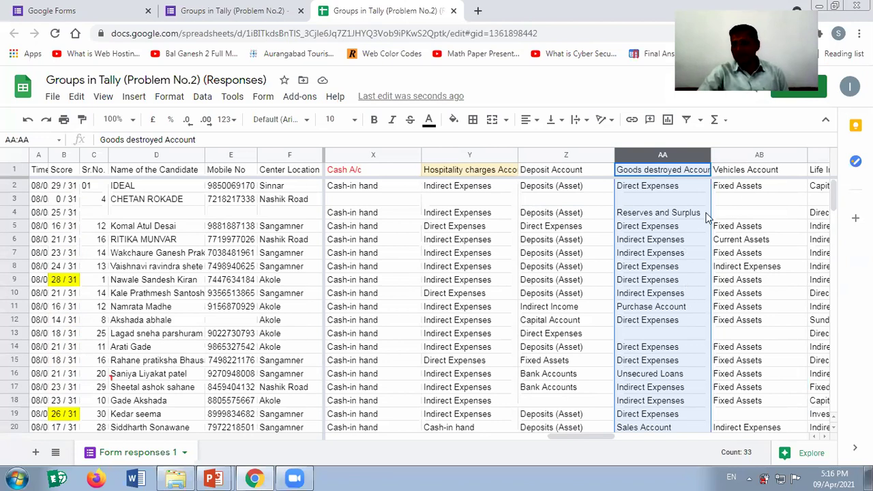
- Make the Vehicles Account heading in AB1 bold
left_click(746, 191)
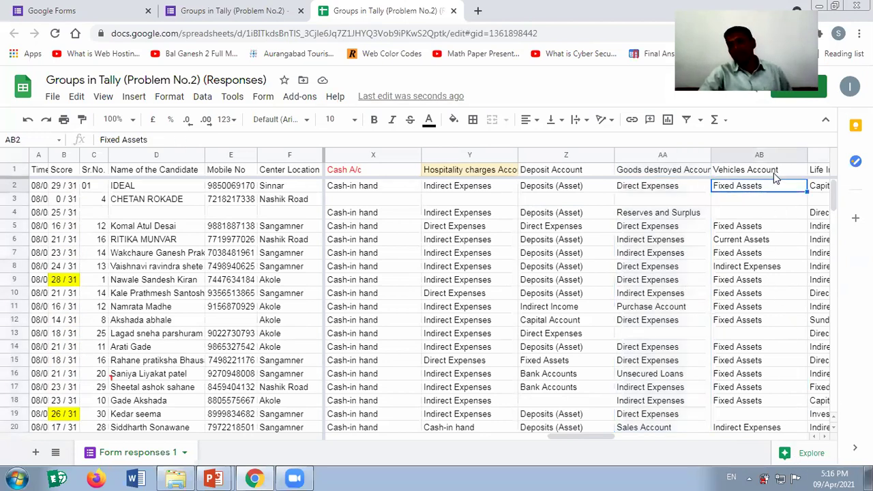
left_click(759, 156)
left_click(746, 172)
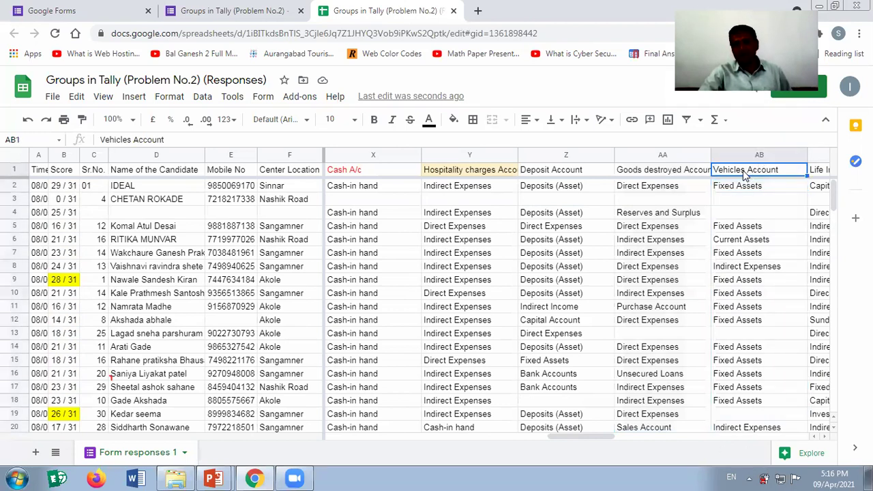
left_click(374, 119)
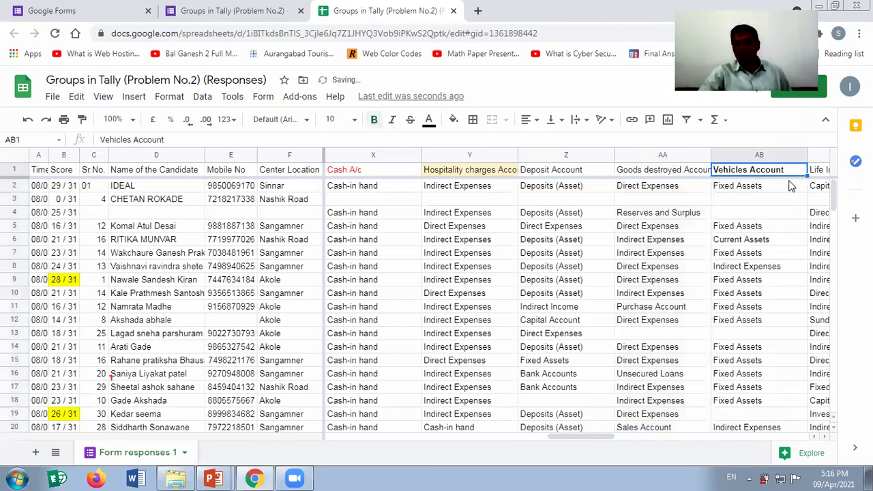
- Review the candidates' Vehicles Account answers down column AB to the last response, and return to the first rows
left_click(759, 155)
scroll(788, 279, "down", 1)
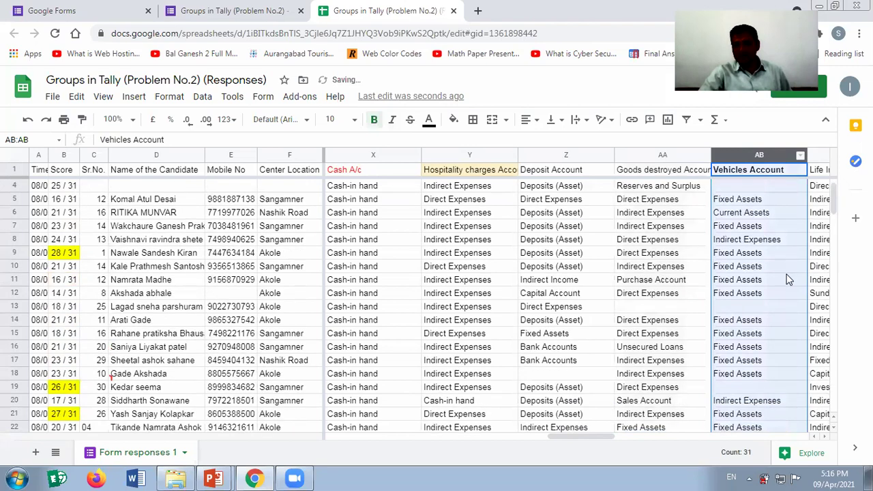
scroll(786, 287, "down", 10)
scroll(783, 290, "up", 6)
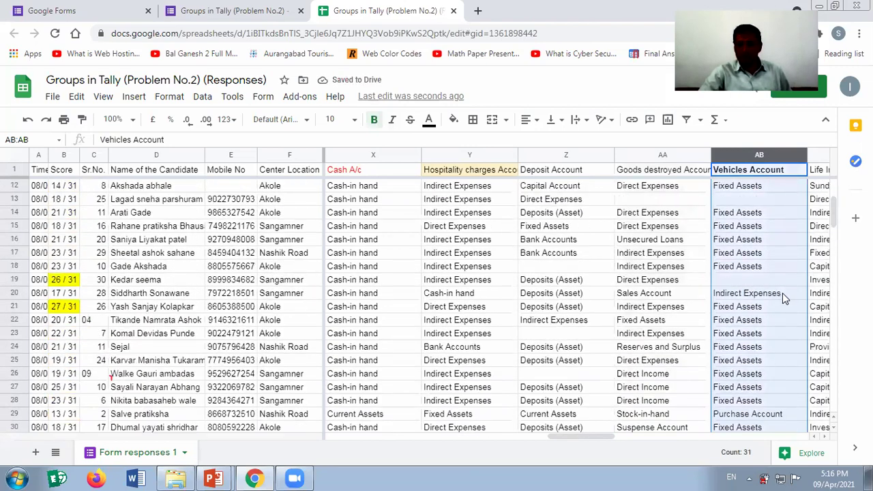
scroll(783, 292, "up", 5)
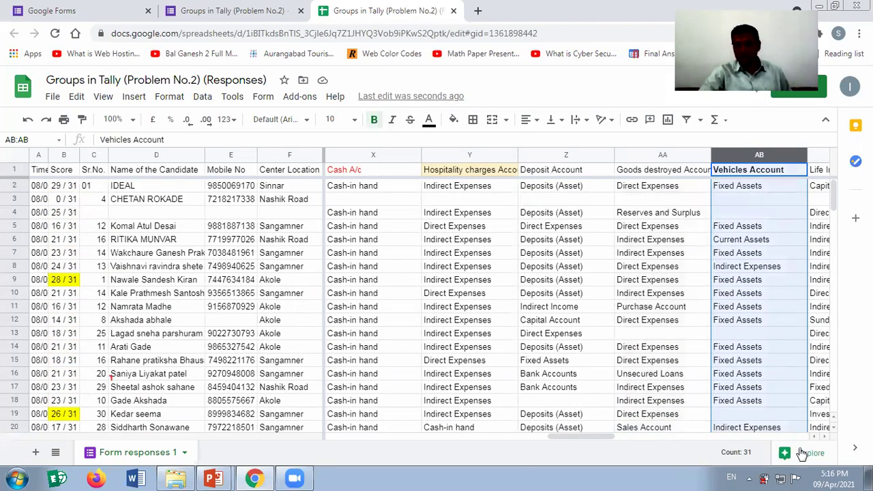
- Make the Life Insurance Premium A/c heading in AC1 bold
key("Right")
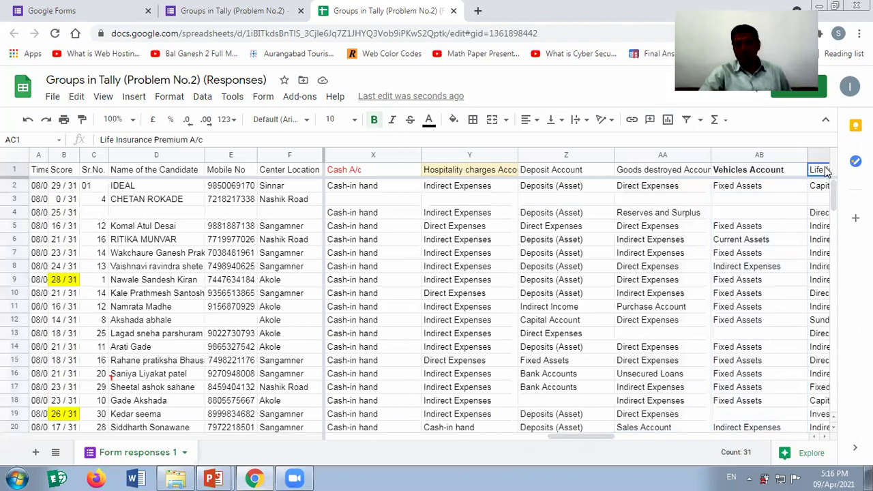
key("Right")
key("Left")
key("Right")
key("Left")
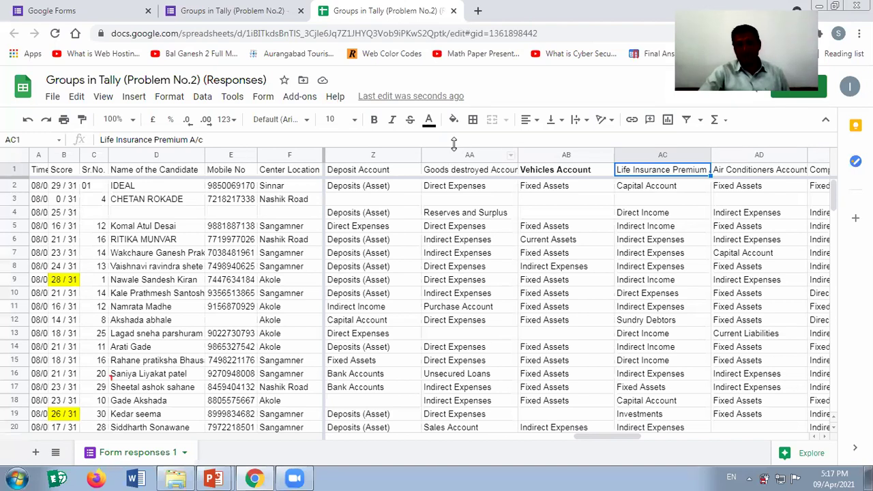
left_click(429, 123)
left_click(429, 124)
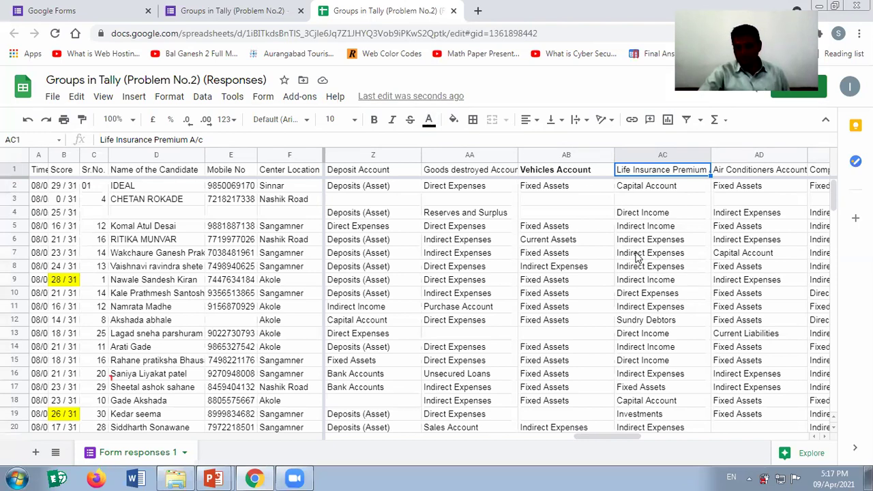
key("ctrl+b")
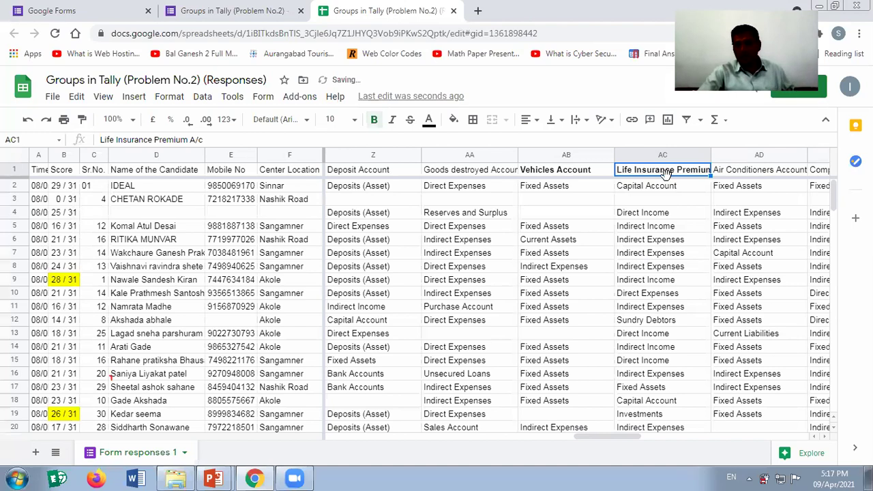
- Examine the Life Insurance Premium A/c answers in column AC, selecting the full response rows 21 and 26 in turn
left_click(653, 157)
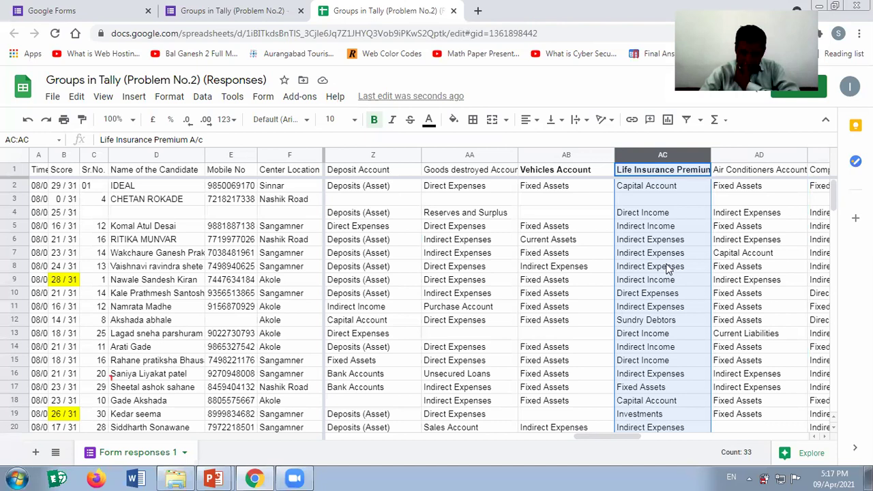
scroll(671, 281, "down", 2)
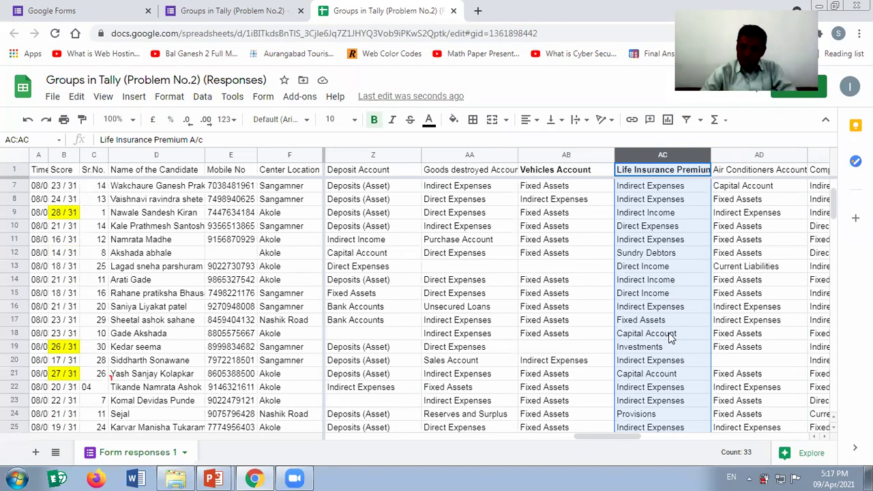
scroll(671, 341, "down", 1)
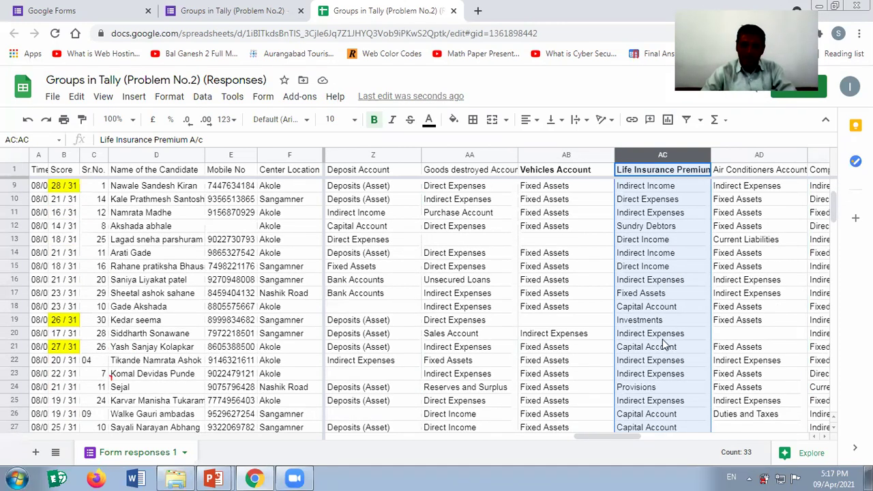
left_click(667, 348)
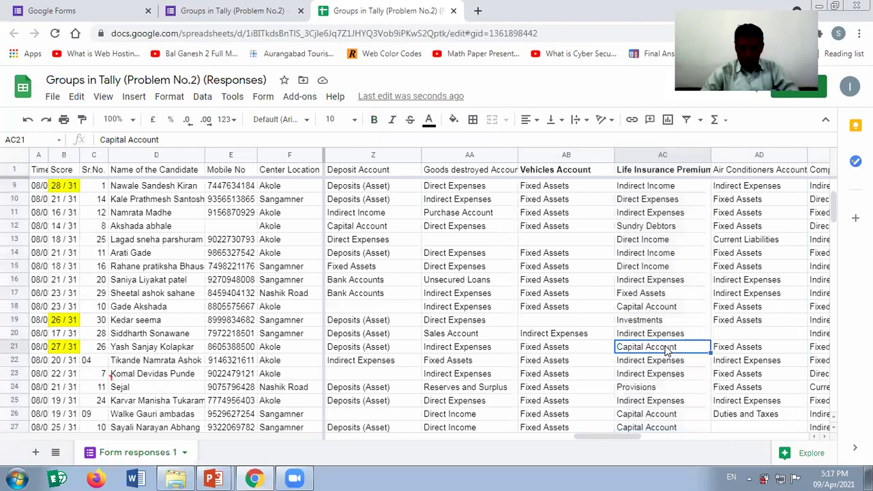
key("shift+space")
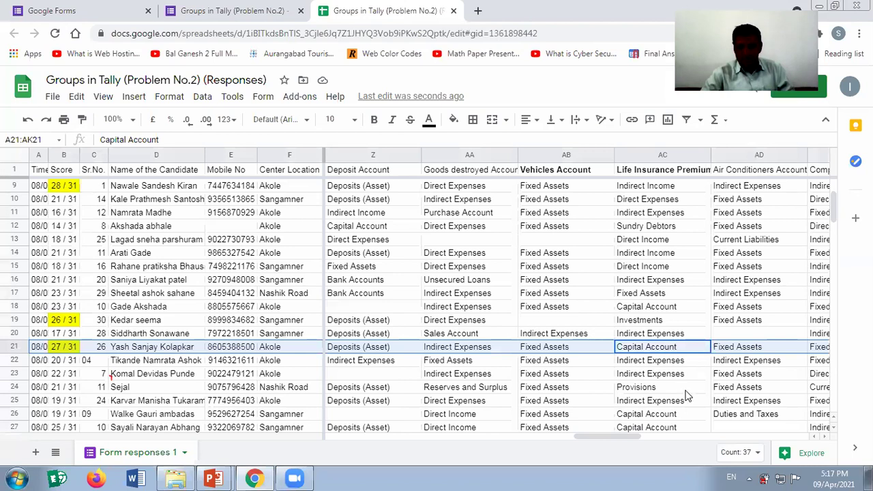
left_click(661, 417)
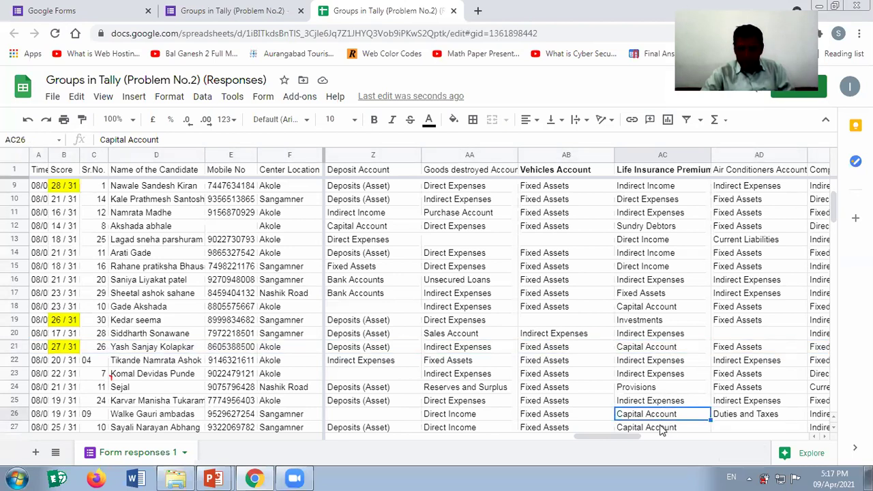
key("shift+space")
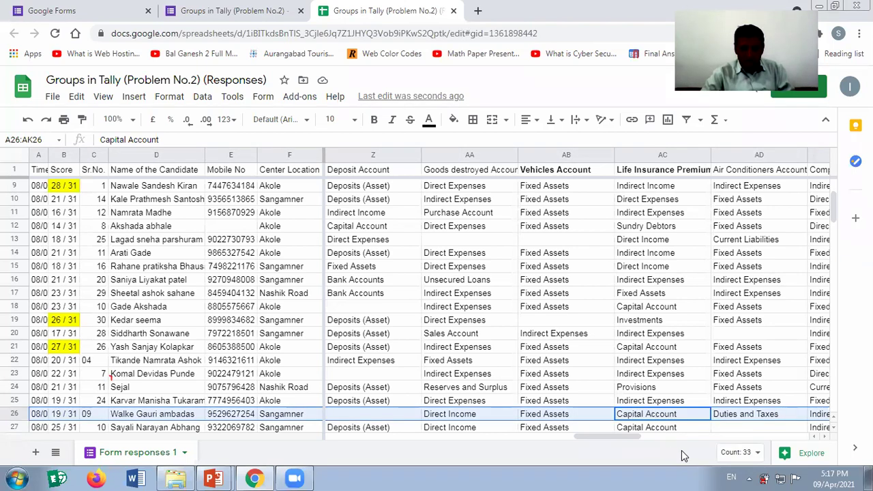
left_click(658, 430)
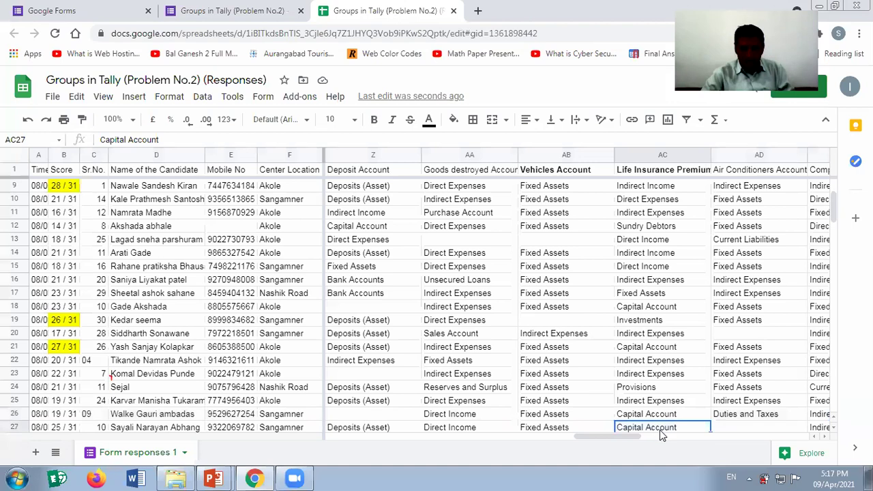
scroll(659, 429, "down", 1)
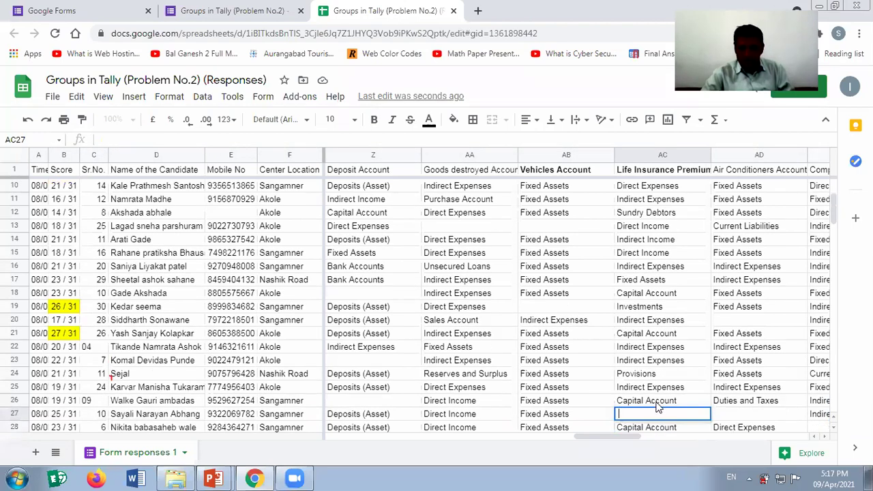
key("Delete")
key("Up")
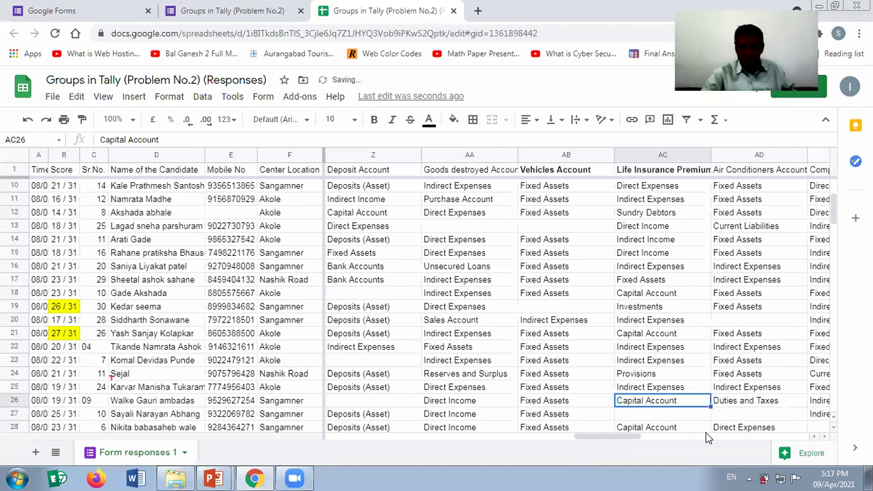
key("ctrl+z")
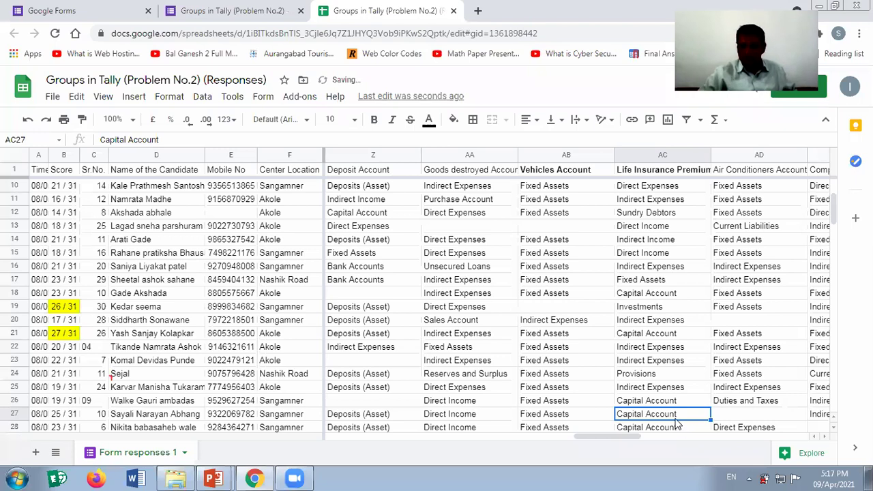
- Select the full response row 27, and continue down the Life Insurance Premium A/c answers to AC29
key("shift+space")
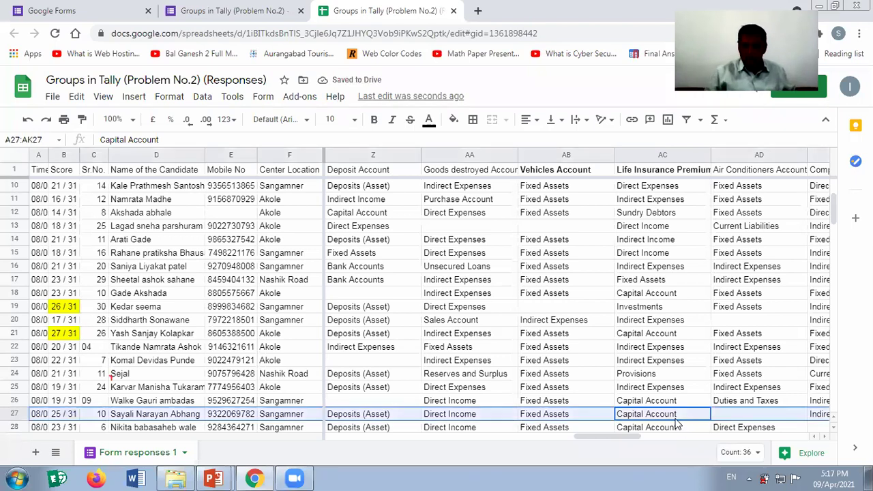
key("Down")
key("Down")
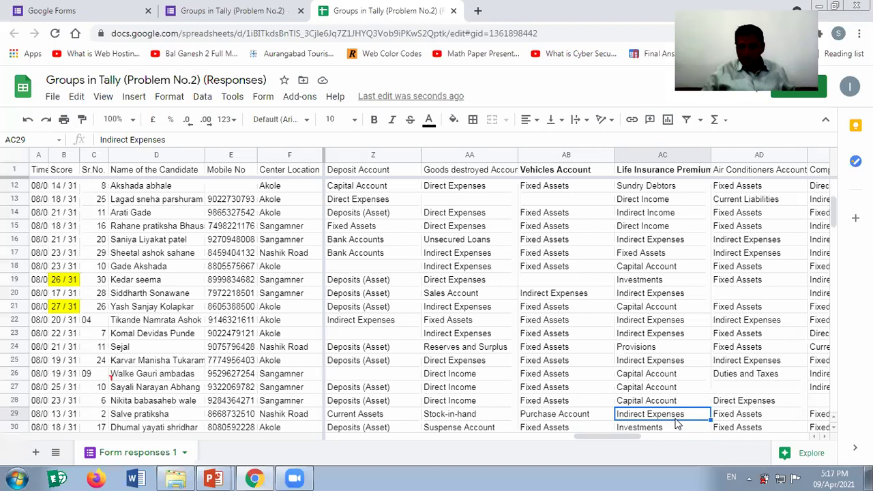
- Examine the Life Insurance Premium A/c answers from row 27 down to row 33, and select the full response row 33
key("Up")
key("Up")
key("alt+shift")
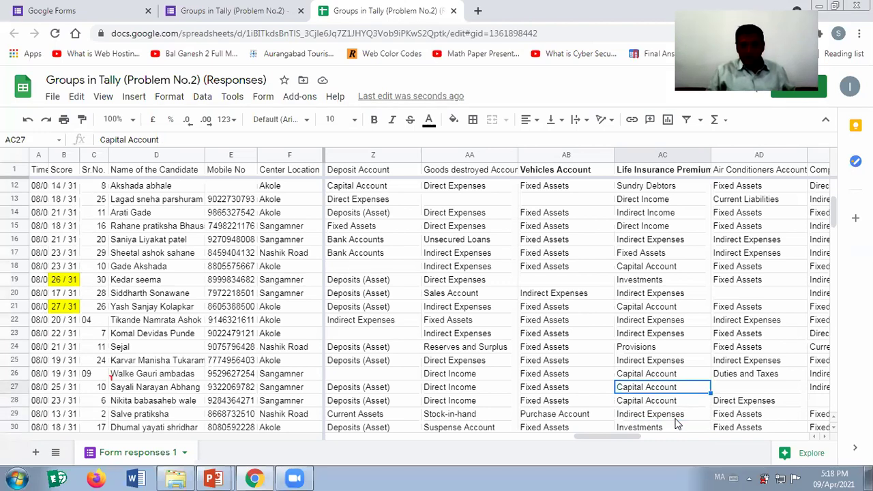
key("BackSpace")
key("Down")
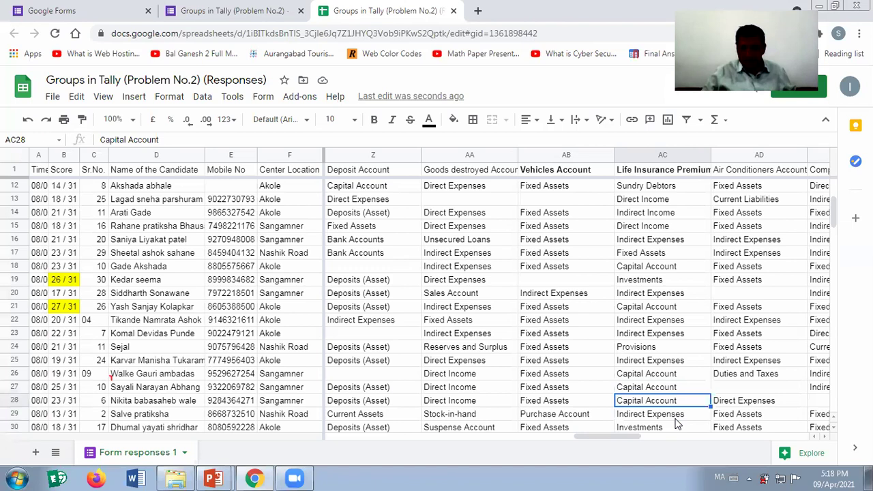
key("Down")
key("Down")
key("Down")
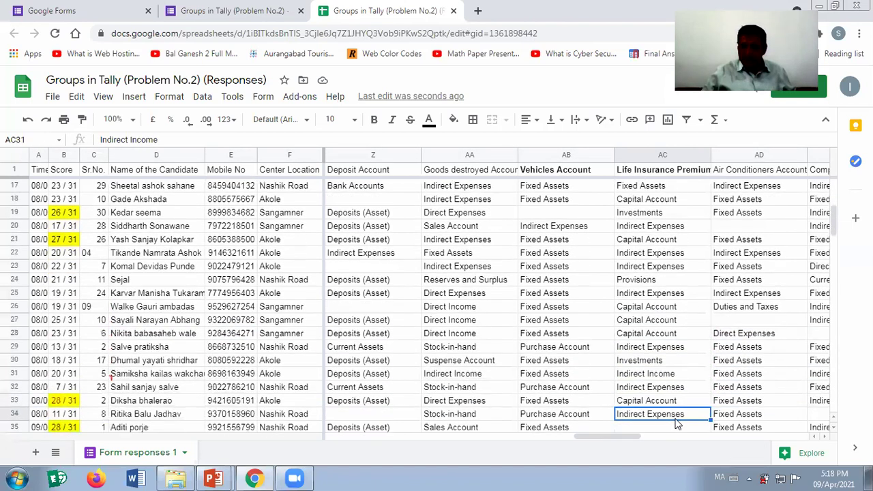
key("Down")
key("Down")
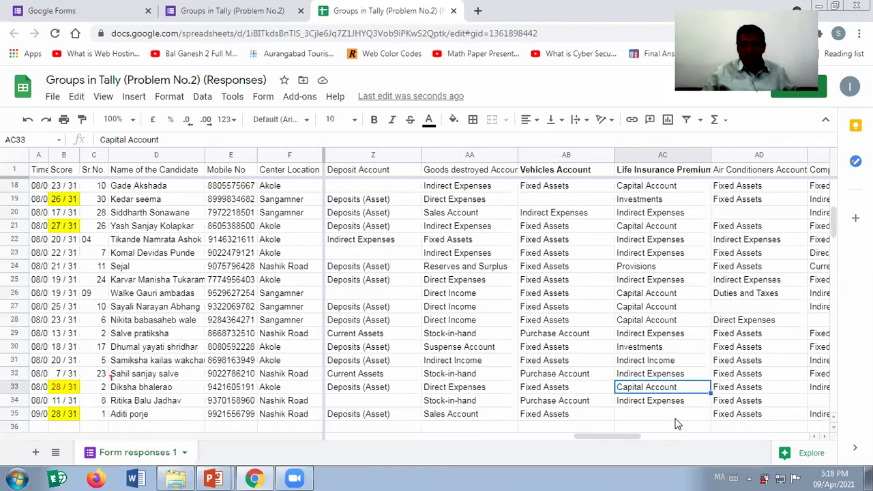
key("shift+space")
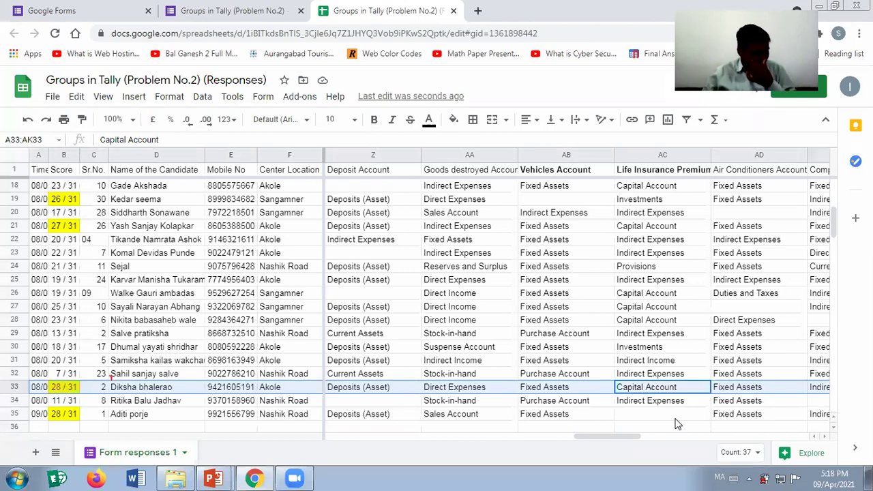
- Go back up the Life Insurance Premium A/c answers in column AC to the heading in AC1
key("Up")
key("Down")
key("Up")
key("Up")
key("Up")
key("Up")
key("Up")
key("Up")
key("Up")
key("Up")
key("Up")
key("Up")
key("Up")
key("Up")
key("Up")
key("Up")
key("Up")
key("Up")
key("Up")
key("Up")
key("Up")
key("Up")
key("Up")
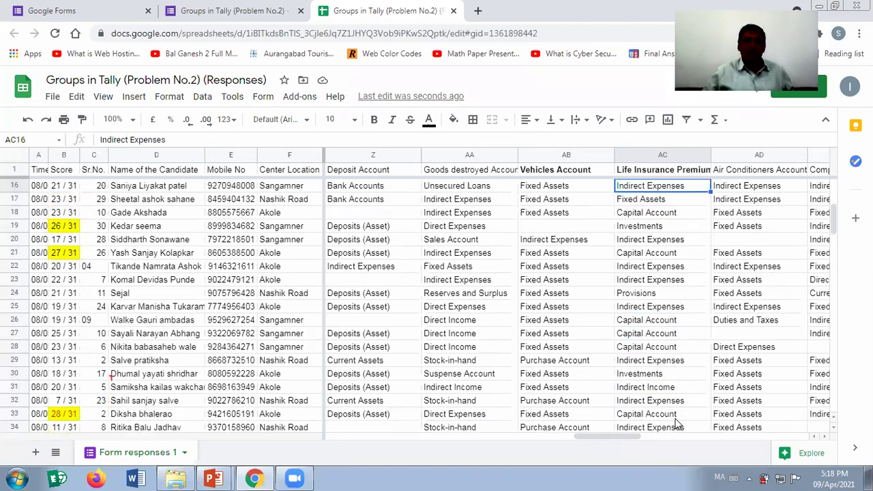
- Review the Air Conditioners Account answers down column AD to the last response in row 35, and return to the heading
key("Right")
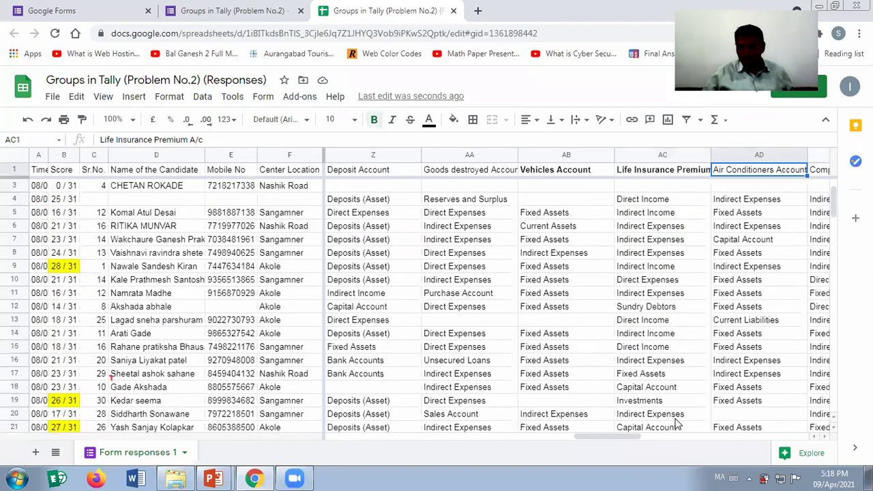
key("Down")
key("Down")
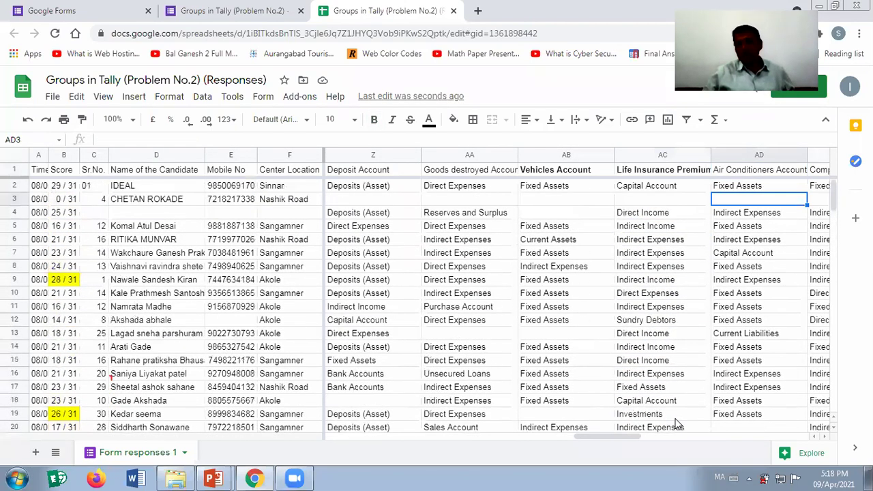
key("Up")
key("Down")
key("Down")
key("Down")
key("Down")
key("Down")
key("Down")
key("Down")
key("Down")
key("Down")
key("Down")
key("Down")
key("Down")
key("Down")
key("Down")
key("Down")
key("Down")
key("Down")
key("Down")
key("Down")
key("Down")
key("Down")
key("Down")
key("Down")
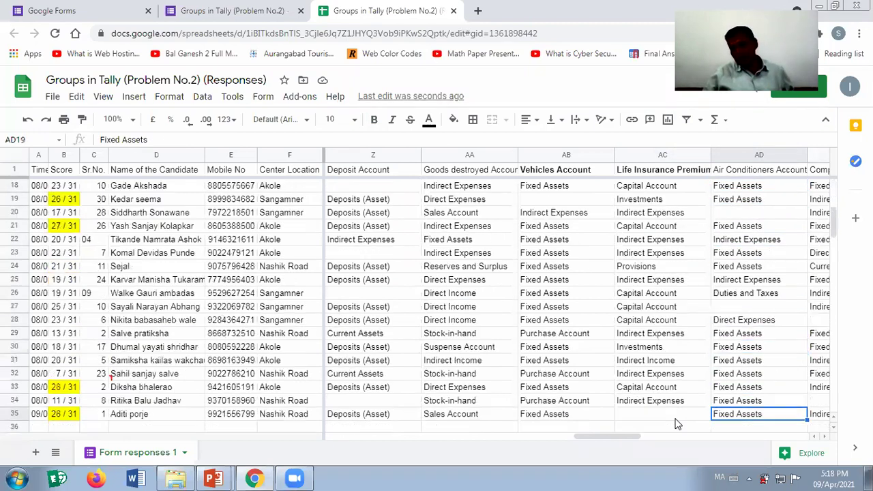
key("Up")
key("Up")
key("Up")
key("Up")
key("Up")
key("Up")
key("Up")
key("Up")
key("Up")
key("Up")
key("Up")
key("Up")
key("Up")
key("Up")
key("Up")
key("Up")
key("Up")
key("Up")
key("Up")
key("Up")
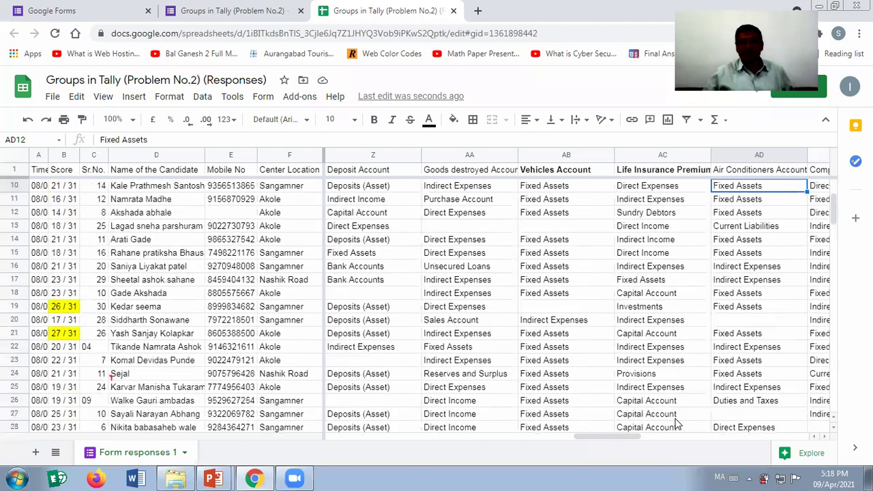
key("Up")
key("Up")
key("Up")
key("Up")
key("Up")
key("Up")
key("Up")
key("Up")
key("Up")
- Review the Computer stationery account answers down column AE through the last responses, and return to the heading
key("Right")
key("Down")
key("Down")
key("Down")
key("Down")
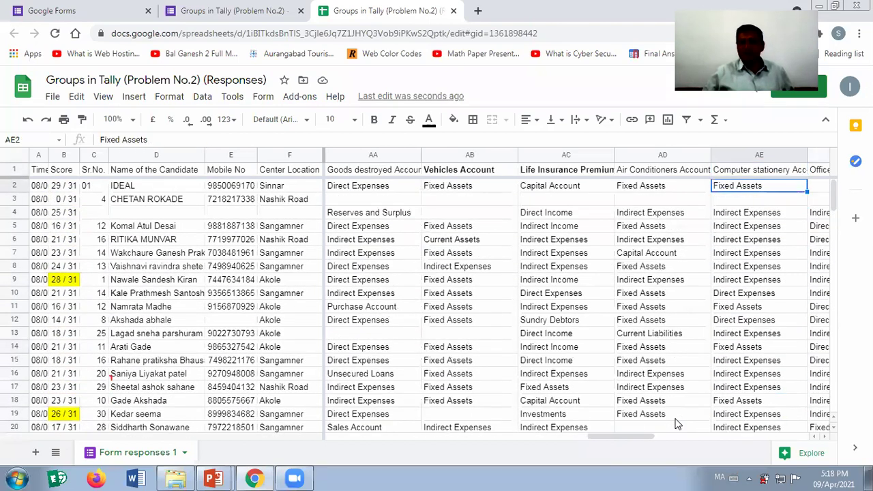
key("Down")
key("Down")
key("Down")
key("Down")
key("Down")
key("Down")
key("Down")
key("Down")
key("Down")
key("Down")
key("Down")
key("Down")
key("Down")
key("Down")
key("Down")
key("Down")
key("Down")
key("Down")
key("Down")
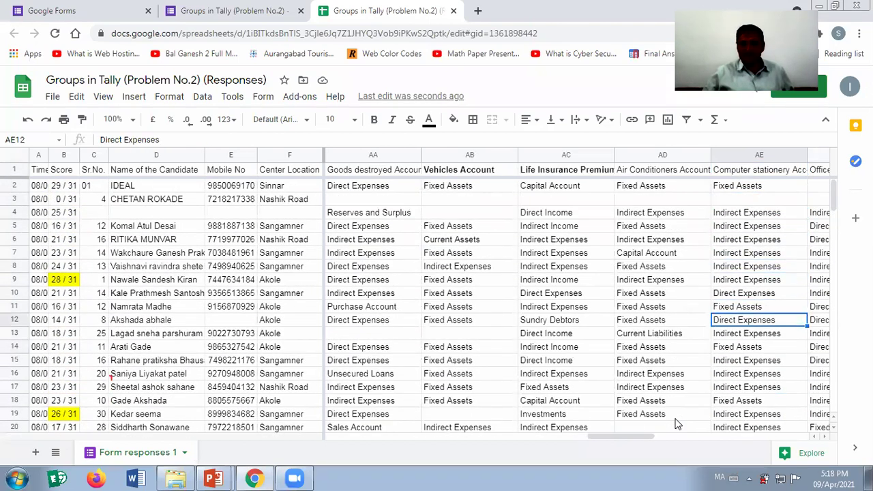
key("Down")
key("Down")
key("Down")
key("Down")
key("Down")
key("Down")
key("Down")
key("Down")
key("Down")
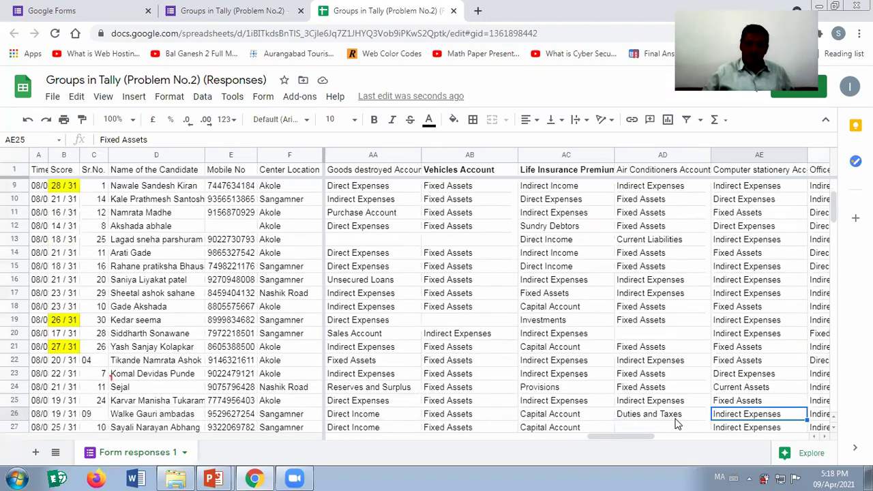
key("Up")
key("Up")
key("Up")
key("Up")
key("Up")
key("Up")
key("Up")
key("Up")
key("Up")
key("Up")
key("Up")
key("Up")
key("Up")
key("Up")
key("Up")
key("Up")
key("Up")
key("Up")
key("Up")
key("Up")
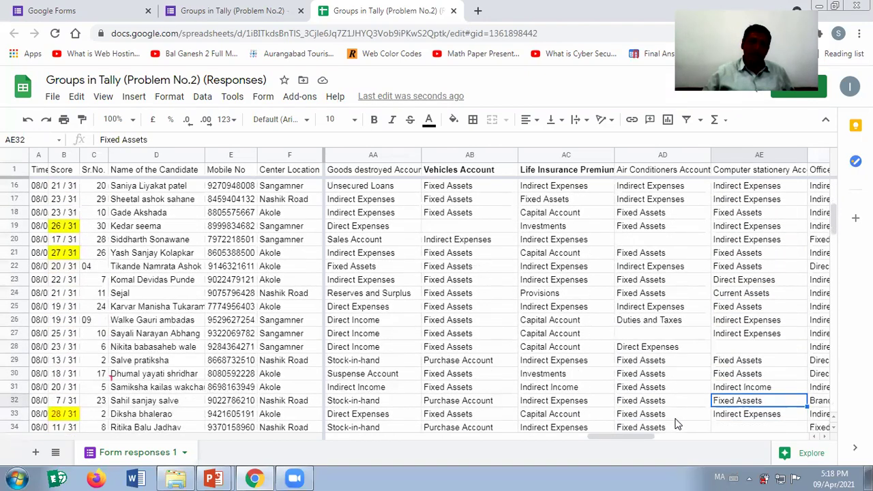
- Review the Office expenses answers down column AF past the last response in row 35, and go back up the column
key("Right")
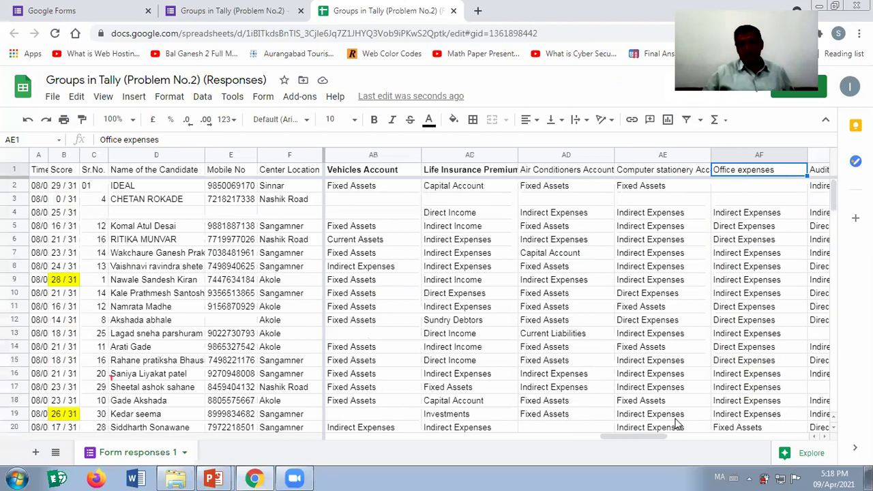
key("Down")
key("Down")
key("Down")
key("Down")
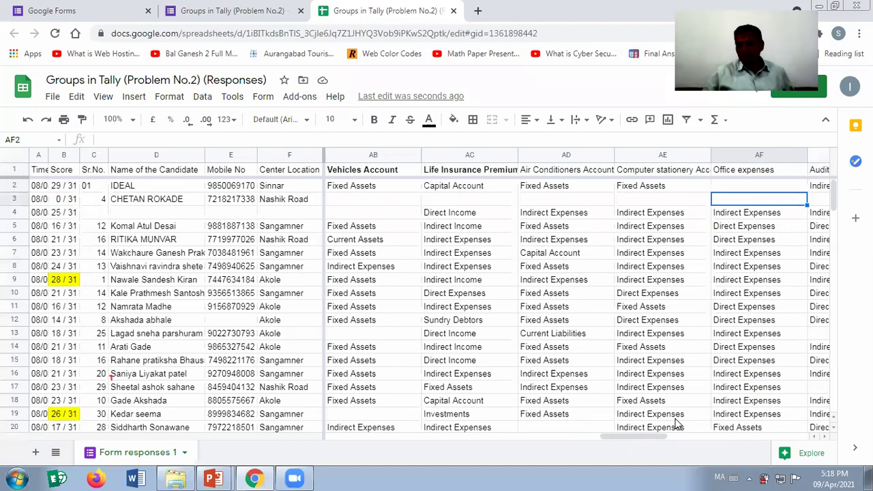
key("Down")
key("Down")
key("Down")
key("Down")
key("Down")
key("Down")
key("Down")
key("Down")
key("Down")
key("Down")
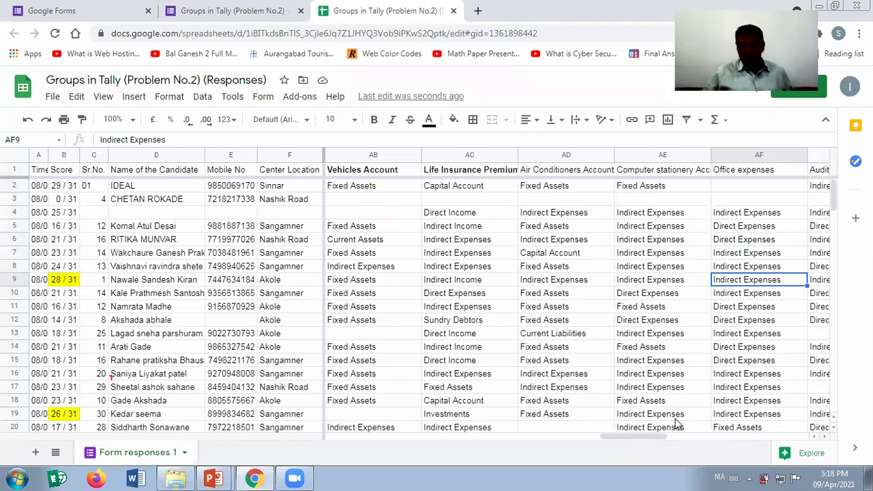
key("Down")
key("Down")
key("Down")
key("Down")
key("Down")
key("Down")
key("Down")
key("Down")
key("Down")
key("Down")
key("Down")
key("Down")
key("Down")
key("Down")
key("Down")
key("Down")
key("Down")
key("Down")
key("Down")
key("Down")
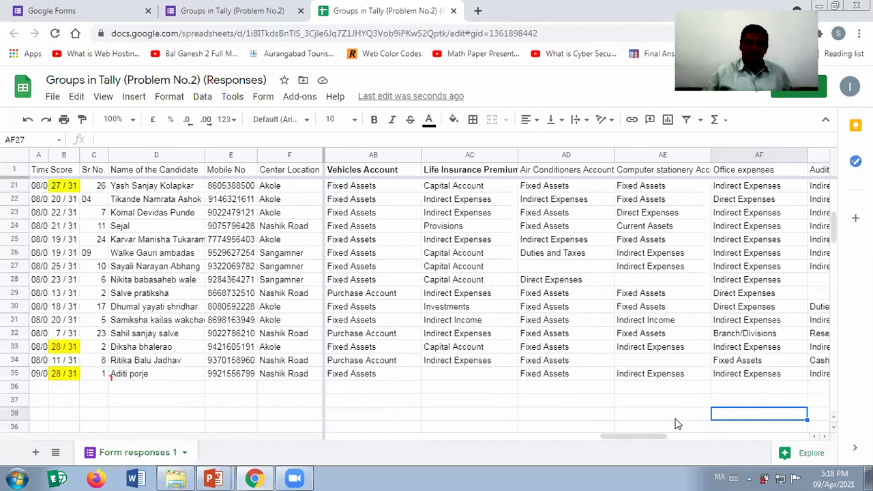
key("Up")
key("Up")
key("Up")
key("Up")
key("Up")
key("Up")
key("Up")
key("Up")
key("Up")
key("Up")
key("Up")
key("Up")
key("Up")
key("Up")
key("Up")
key("Up")
key("Up")
key("Up")
key("Up")
key("Up")
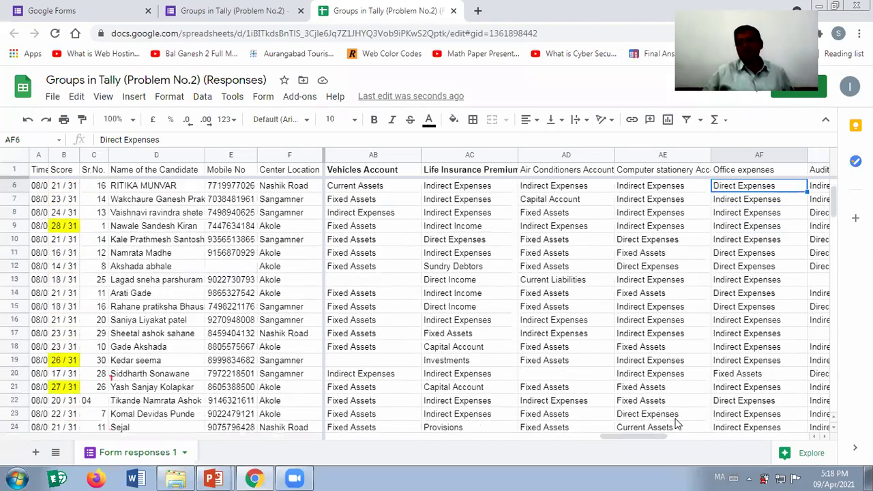
- Review the Audit Fees answers down column AG, and return to the heading in AG1
key("Right")
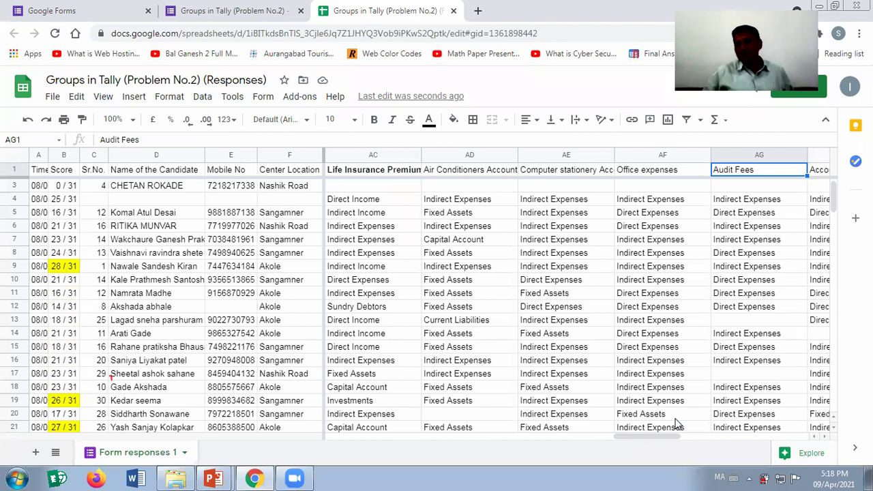
key("Down")
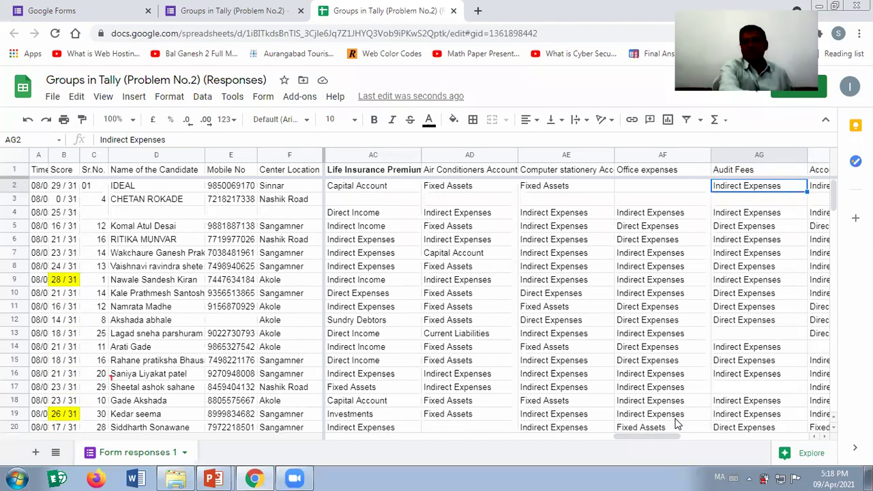
key("Down")
key("Down")
key("Down")
key("Down")
key("Down")
key("Down")
key("Down")
key("Down")
key("Down")
key("Down")
key("Down")
key("Down")
key("Down")
key("Down")
key("Down")
key("Down")
key("Down")
key("Down")
key("Down")
key("Down")
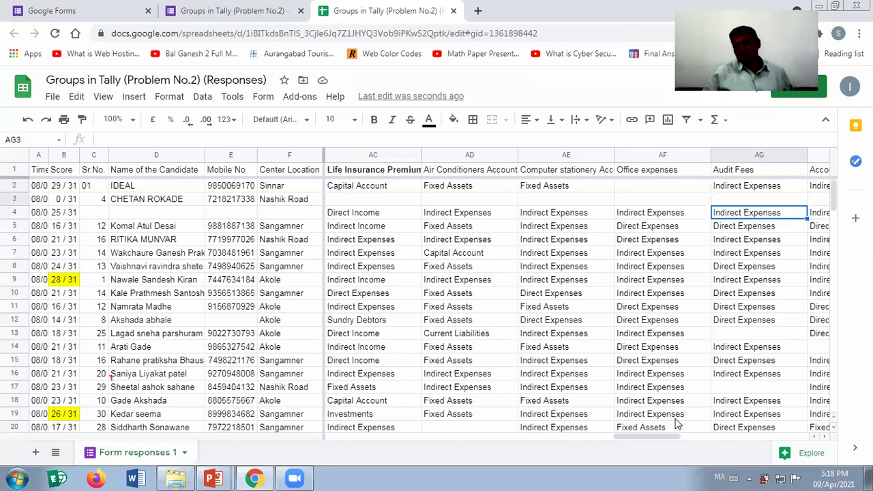
key("Down")
key("Down")
key("Down")
key("Down")
key("Up")
key("Up")
key("Up")
key("Up")
key("Up")
key("Up")
key("Up")
key("Up")
key("Up")
key("Up")
key("Up")
key("Up")
key("Up")
key("Up")
key("Up")
key("Up")
key("Up")
key("Up")
key("Up")
key("Up")
key("Up")
key("Up")
key("Up")
key("Up")
key("Up")
key("Up")
key("Up")
key("Up")
key("Up")
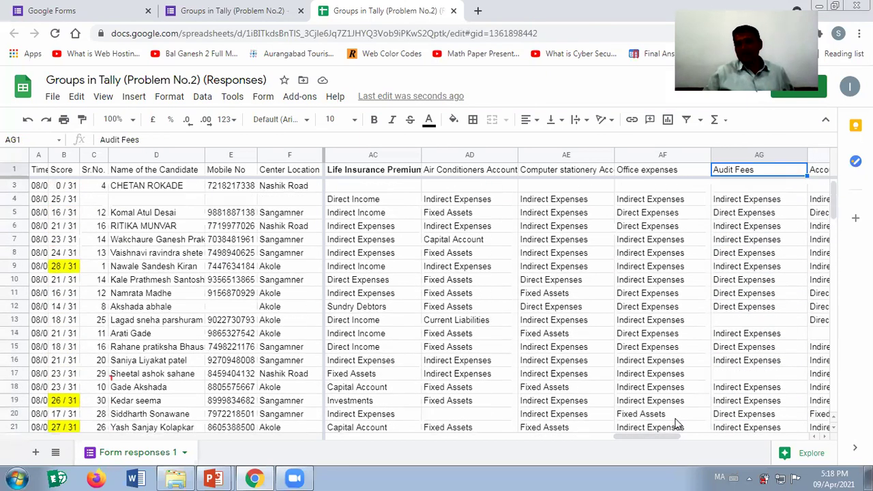
- Recheck the first Audit Fees answers down to row 4
key("Down")
key("Down")
key("Down")
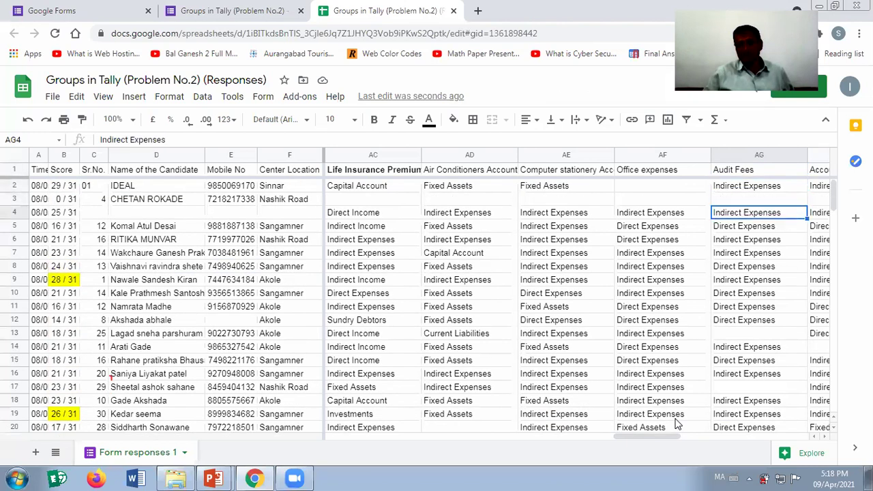
- Review the Accountancy charges answers down column AH into the last responses, and go back up to the heading
key("Right")
key("Up")
key("Up")
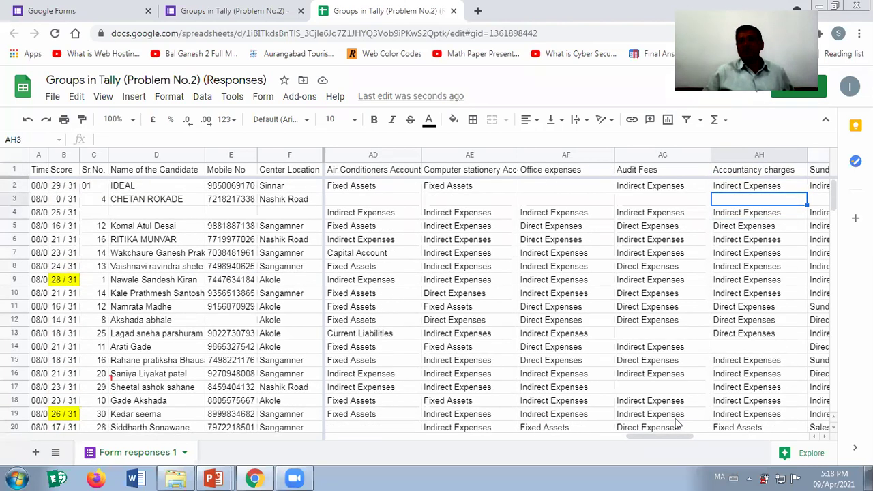
key("Down")
key("Down")
key("Down")
key("Down")
key("Down")
key("Down")
key("Down")
key("Down")
key("Down")
key("Down")
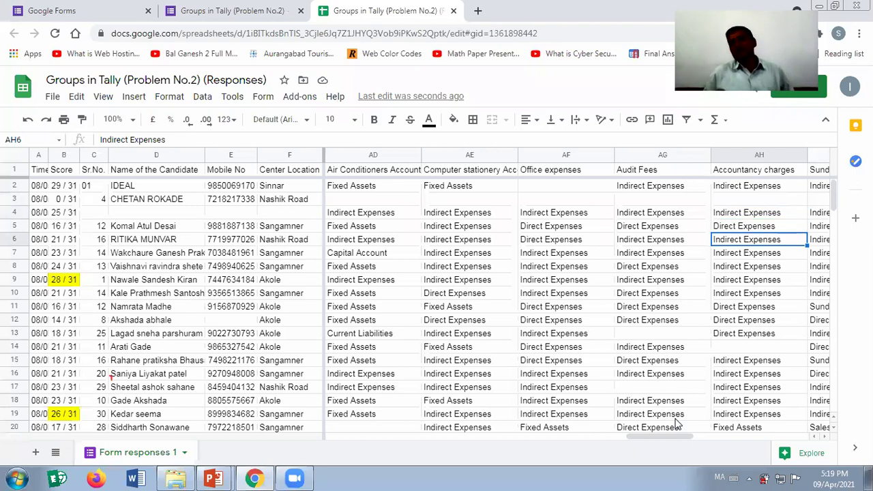
key("Down")
key("Down")
key("Down")
key("Down")
key("Down")
key("Down")
key("Down")
key("Down")
key("Down")
key("Down")
key("Down")
key("Down")
key("Down")
key("Down")
key("Down")
key("Down")
key("Down")
key("Down")
key("Down")
key("Down")
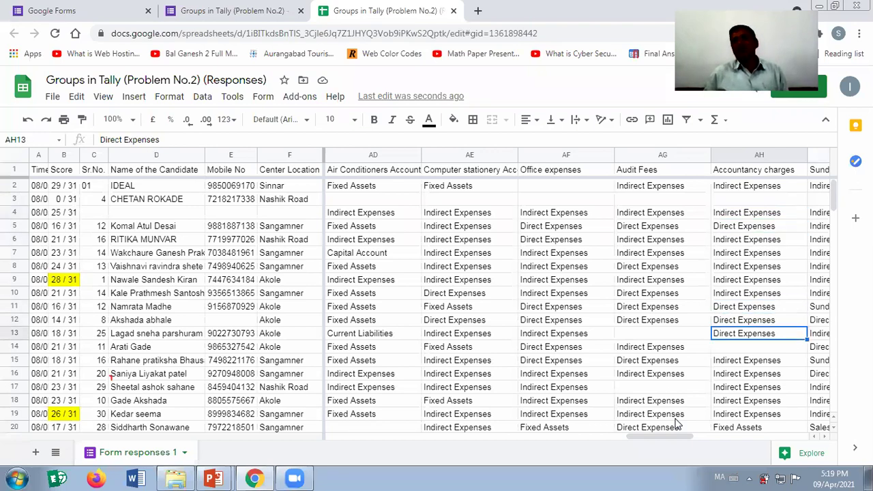
key("Up")
key("Up")
key("Up")
key("Up")
key("Up")
key("Up")
key("Up")
key("Up")
key("Up")
key("Up")
key("Up")
key("Up")
key("Up")
key("Up")
key("Up")
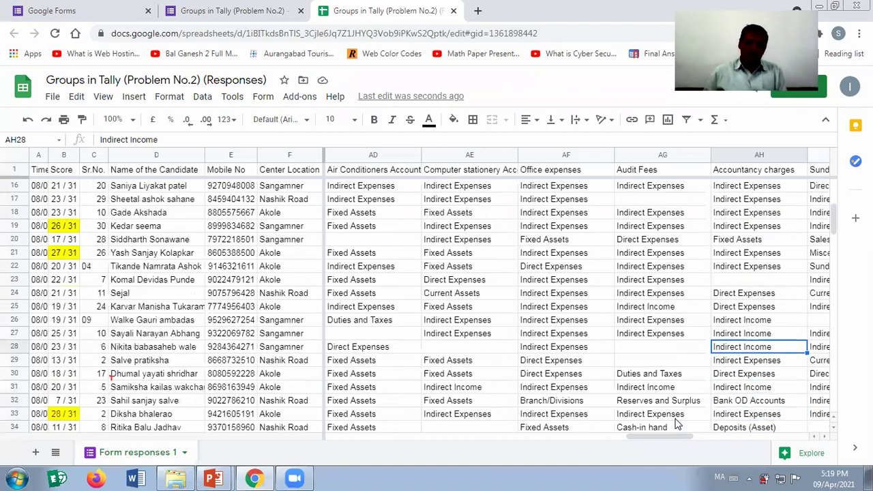
key("Down")
key("Down")
key("Down")
key("Down")
key("Down")
key("Down")
key("Down")
key("Down")
key("Down")
key("Down")
key("Down")
key("Down")
key("Down")
key("Down")
key("Down")
key("Down")
key("Down")
key("Down")
key("Down")
key("Down")
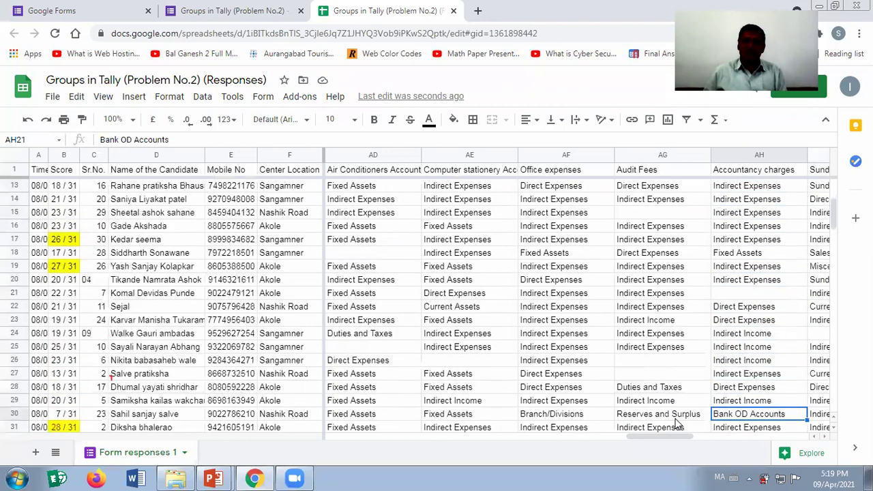
key("Up")
key("Up")
key("Up")
key("Up")
key("Up")
key("Up")
key("Up")
key("Up")
key("Up")
key("Up")
key("Up")
key("Up")
key("Up")
key("Up")
key("Up")
key("Up")
key("Up")
key("Up")
key("Up")
key("Up")
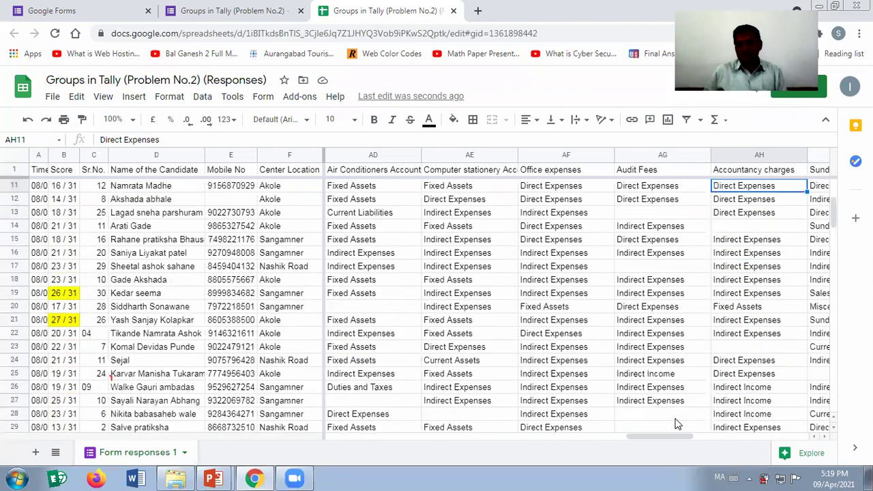
- Review the Sundry Expenses answers from the heading in AI1 down to row 15
key("Right")
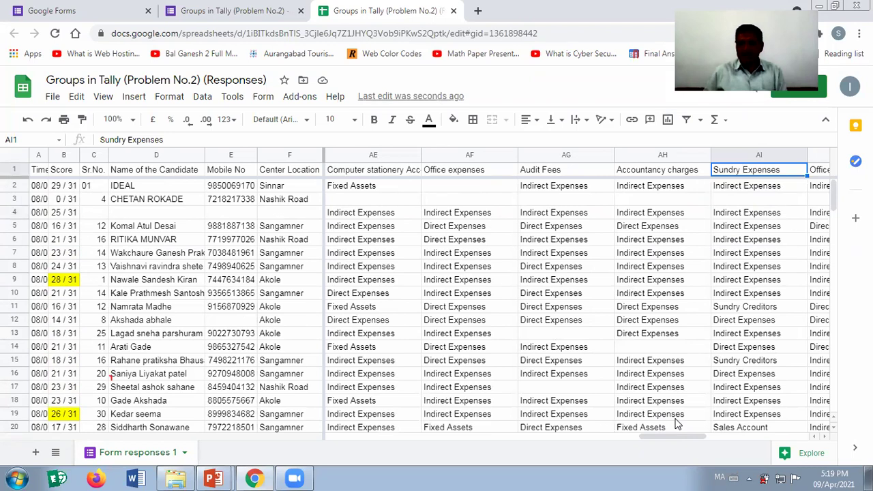
key("Down")
key("Down")
key("Down")
key("Down")
key("Down")
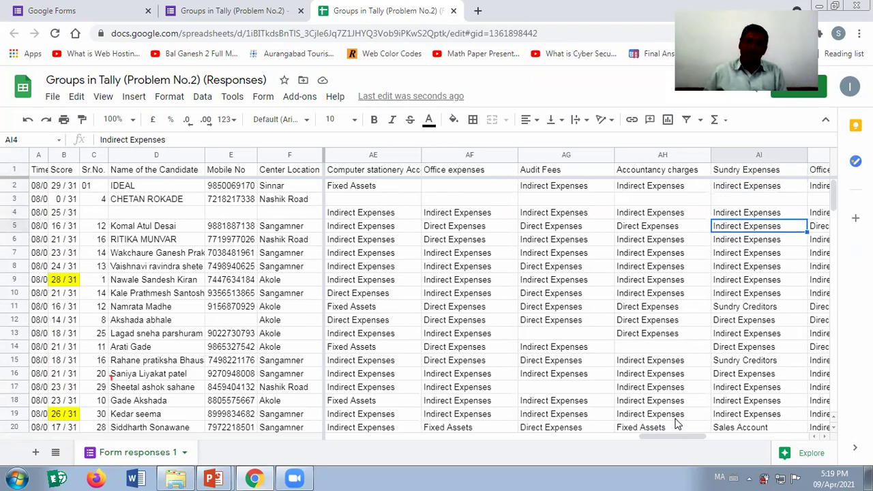
key("Down")
key("Down")
key("Down")
key("Down")
key("Down")
key("Down")
key("Down")
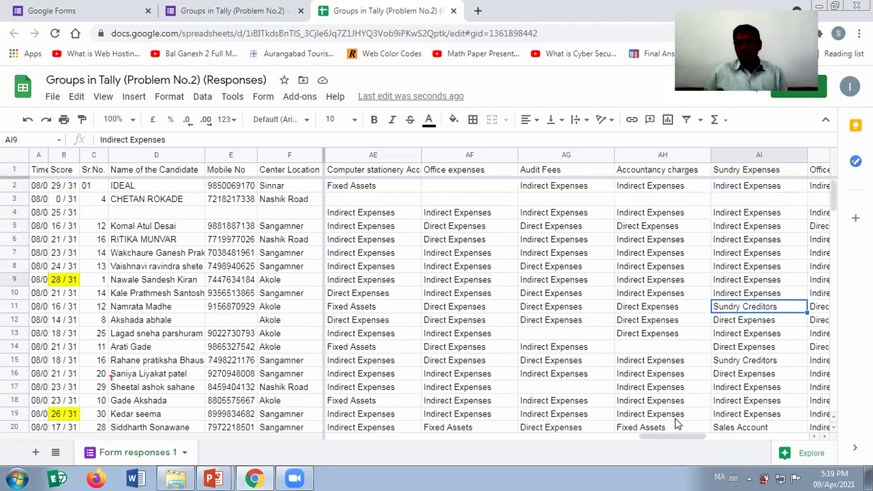
key("Down")
key("Down")
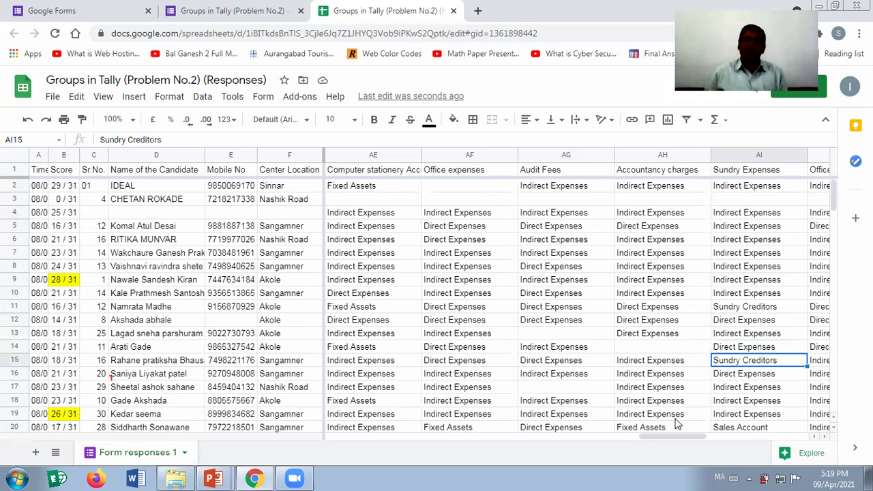
- Continue checking the Sundry Expenses answers in column AI from row 15 down to row 21
key("Up")
key("Down")
key("Down")
key("Down")
key("Down")
key("Down")
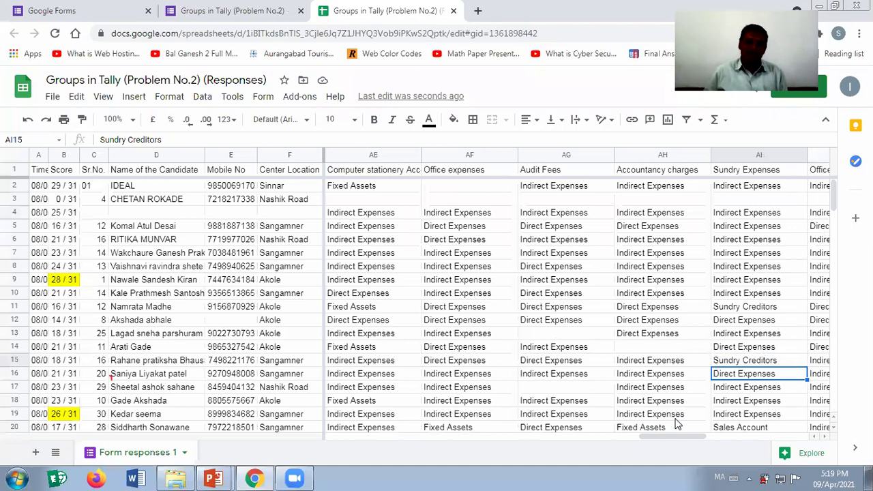
key("Down")
key("Down")
key("Down")
key("Up")
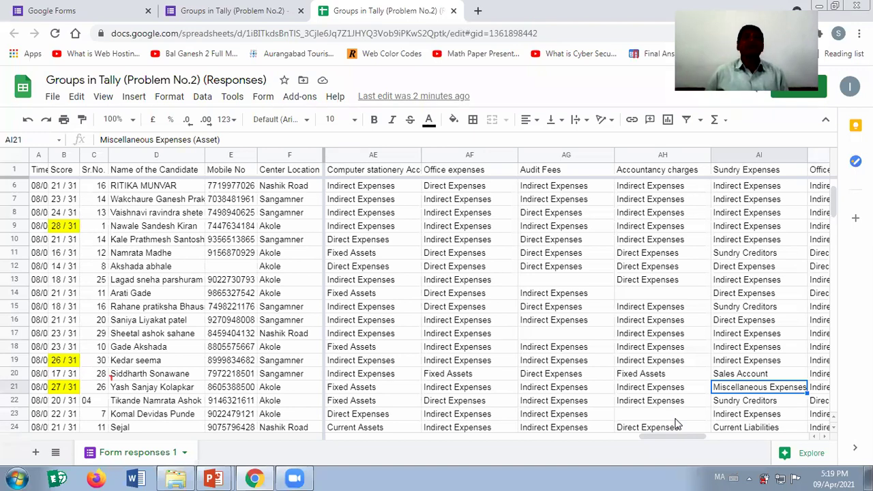
- Review the Office Lighting answers in column AJ from the heading down past row 13, go back up to row 6, and select the whole column
key("Right")
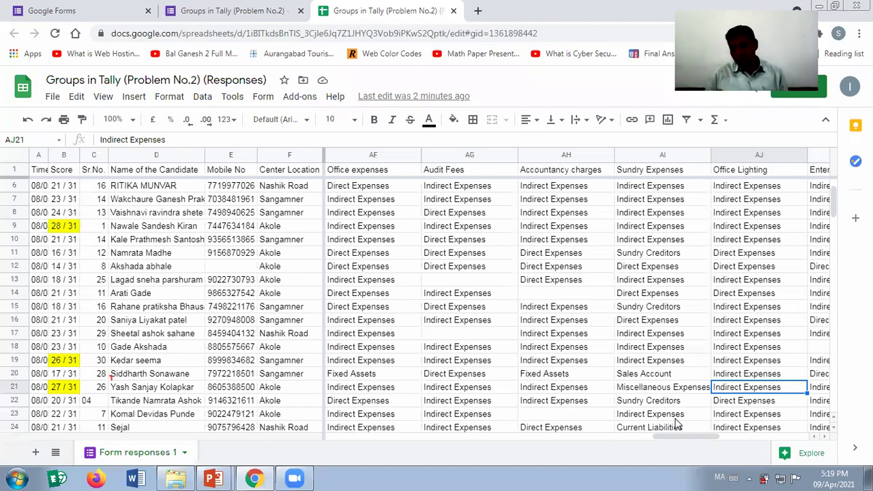
key("Up")
key("Up")
key("Up")
key("Up")
key("Up")
key("Up")
key("Up")
key("Up")
key("Up")
key("Up")
key("Up")
key("Up")
key("Up")
key("Up")
key("Up")
key("Up")
key("Up")
key("Up")
key("Up")
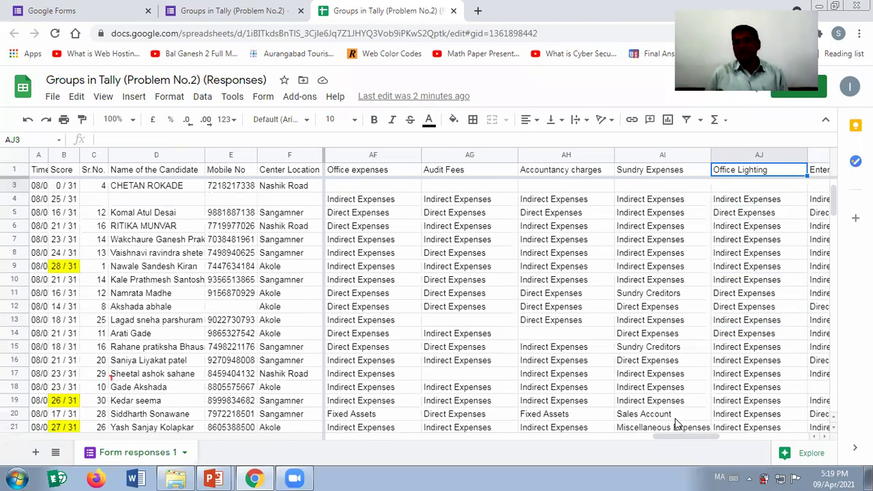
key("Down")
key("Down")
key("Down")
key("Down")
key("Down")
key("Down")
key("Down")
key("Down")
key("Down")
key("Down")
key("Down")
key("Down")
key("Down")
key("Up")
key("Up")
key("Up")
key("Up")
key("Up")
key("Up")
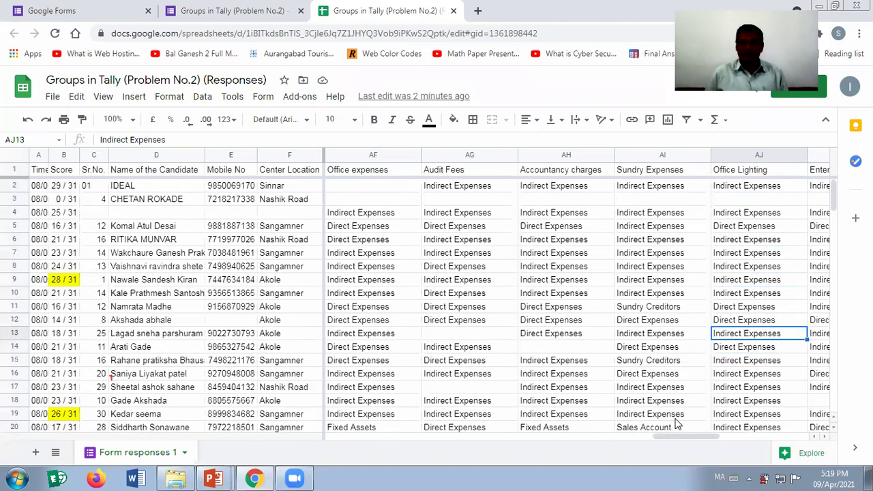
key("Up")
key("Up")
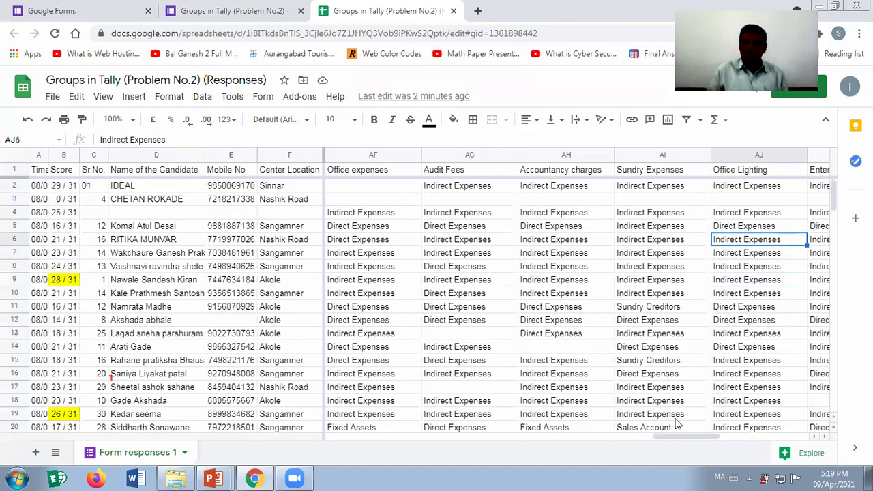
key("ctrl+space")
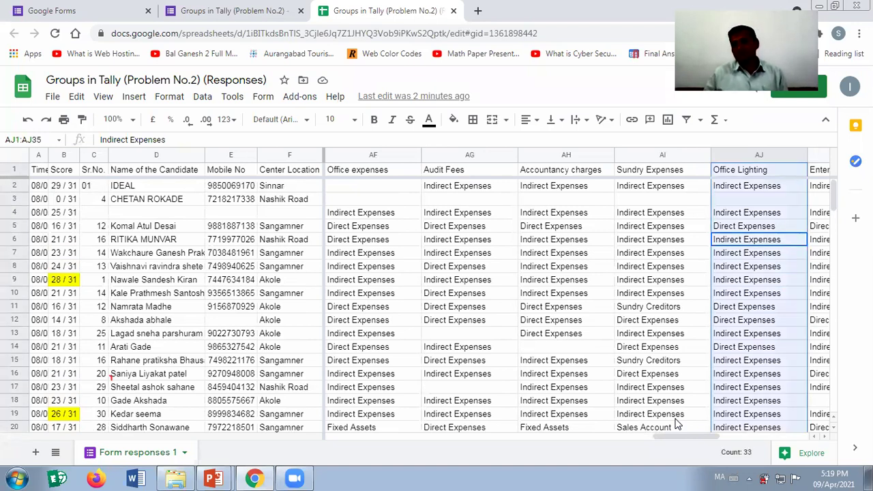
- Review the Office Lighting answers down column AJ through the remaining responses, and return to the heading in AJ1
key("Down")
key("Down")
key("Down")
key("Down")
key("Down")
key("Down")
key("Down")
key("Down")
key("Down")
key("Down")
key("Down")
key("Down")
key("Down")
key("Down")
key("Down")
key("Down")
key("Down")
key("Down")
key("Down")
key("Down")
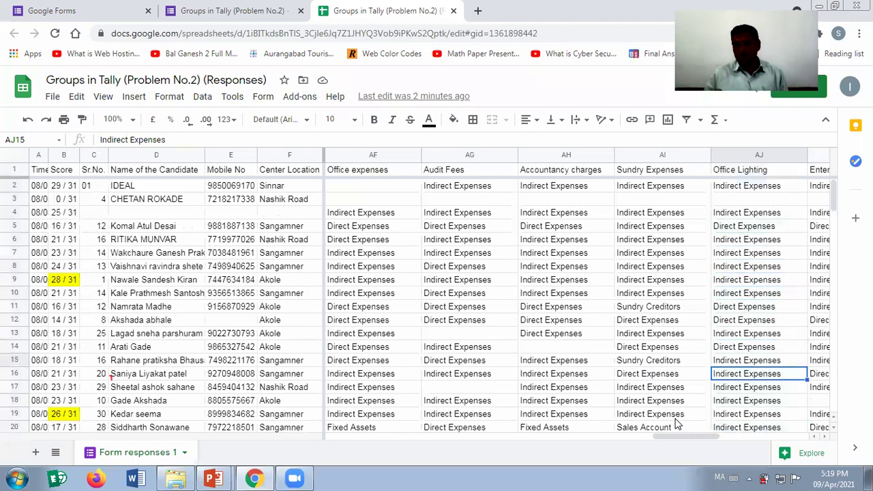
key("Down")
key("Down")
key("Down")
key("Down")
key("Up")
key("Up")
key("Up")
key("Up")
key("Up")
key("Up")
key("Up")
key("Up")
key("Up")
key("Up")
key("Up")
key("Up")
key("Up")
key("Up")
key("Up")
key("Up")
key("Up")
key("Up")
key("Up")
key("Up")
key("Up")
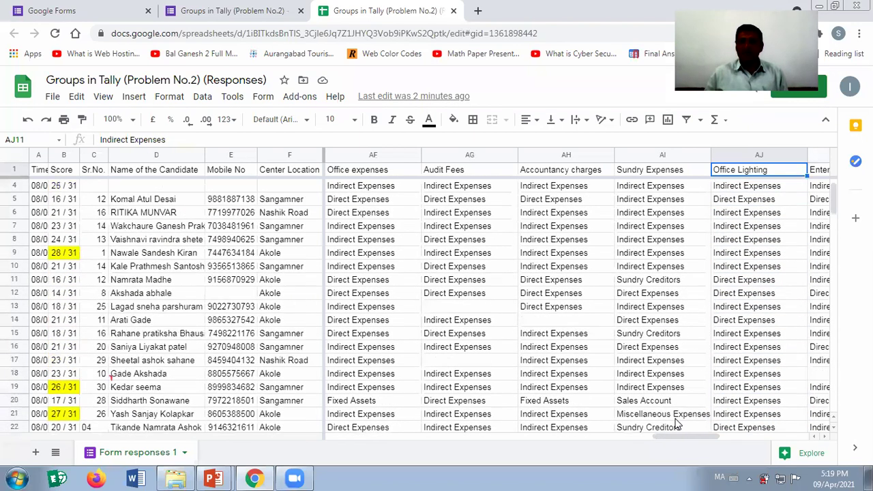
- Review the Entertainment expenses answers down column AK to row 34, and go back up to the heading in AK1
key("Right")
key("Down")
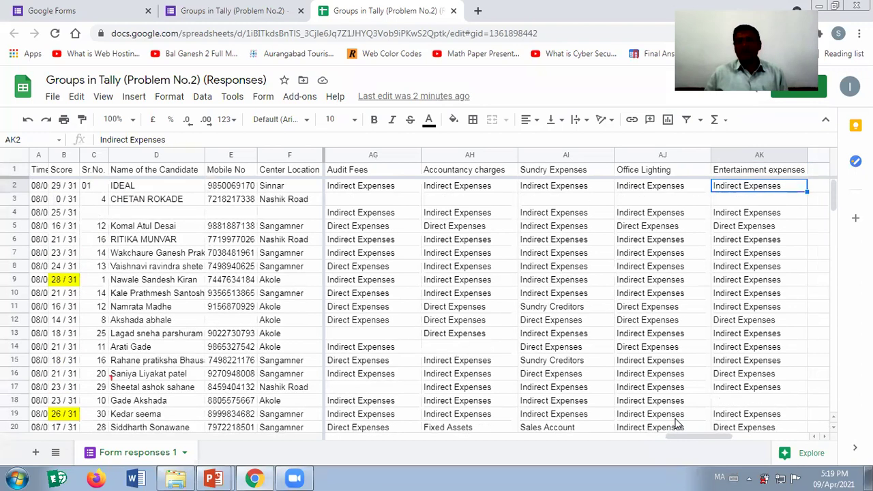
key("Down")
key("Down")
key("Down")
key("Down")
key("Down")
key("Down")
key("Down")
key("Down")
key("Down")
key("Down")
key("Down")
key("Down")
key("Down")
key("Down")
key("Down")
key("Down")
key("Down")
key("Down")
key("Down")
key("Down")
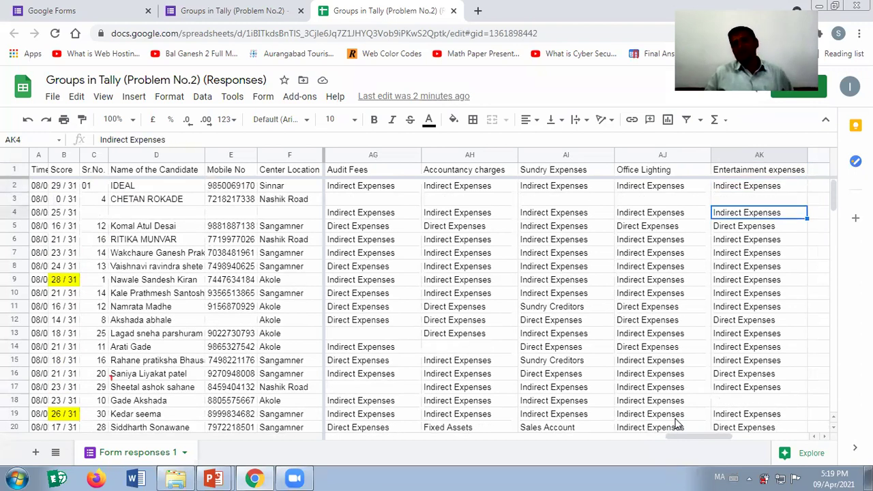
key("Down")
key("Down")
key("Down")
key("Down")
key("Down")
key("Down")
key("Down")
key("Down")
key("Down")
key("Down")
key("Down")
key("Down")
key("Down")
key("Down")
key("Down")
key("Down")
key("Down")
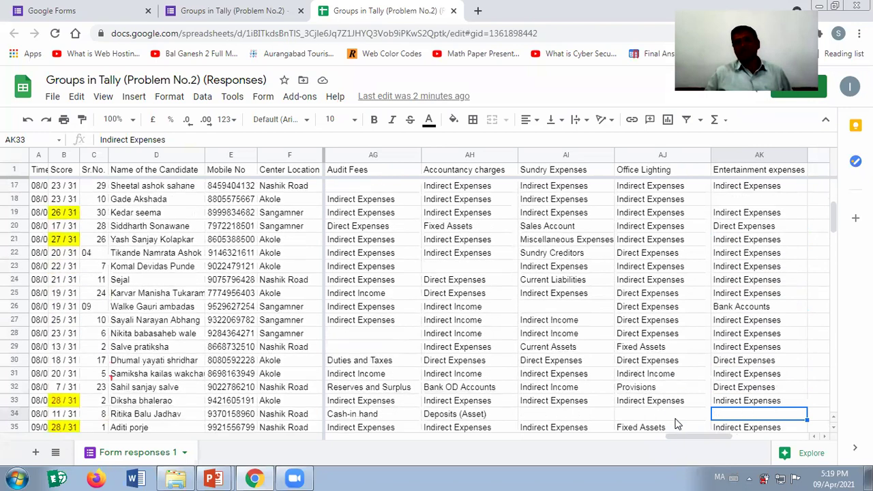
key("Up")
key("Up")
key("Up")
key("Up")
key("Up")
key("Up")
key("Up")
key("Up")
key("Up")
key("Up")
key("Up")
key("Up")
key("Up")
key("Up")
key("Up")
key("Up")
key("Up")
key("Up")
key("Up")
key("Up")
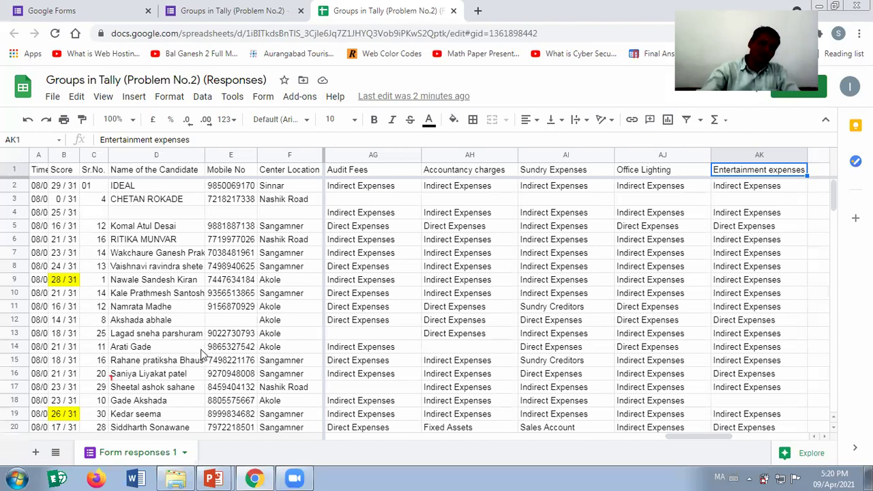
- Check the candidate names with highlighted scores in rows 9 and 19, and select the whole response in row 19
left_click(138, 200)
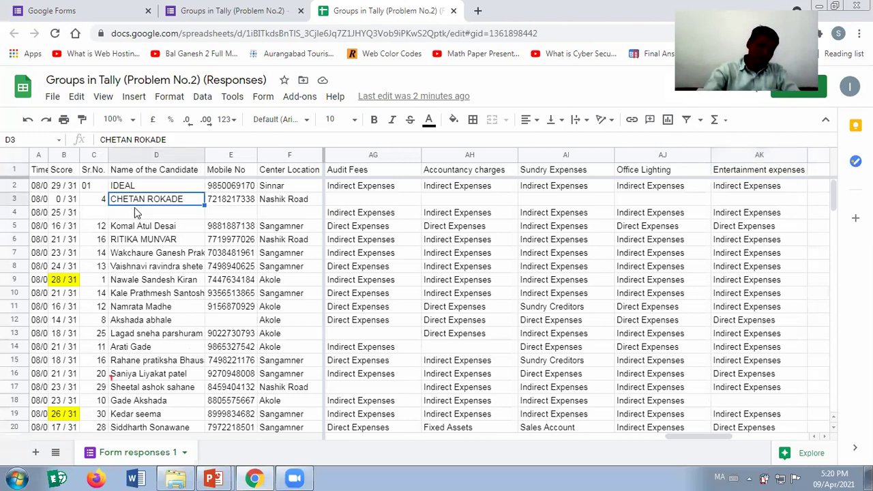
left_click(127, 282)
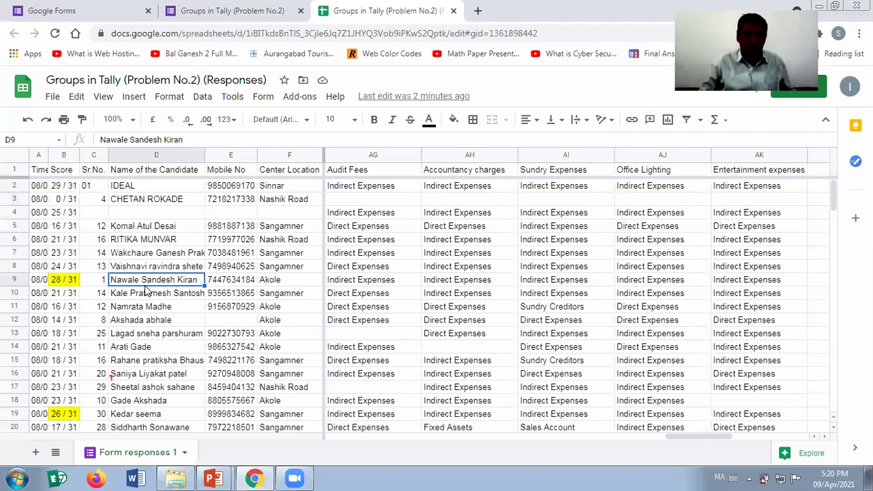
key("Down")
key("Down")
key("Down")
key("Down")
key("Down")
key("Down")
key("Down")
key("Down")
key("Down")
key("Down")
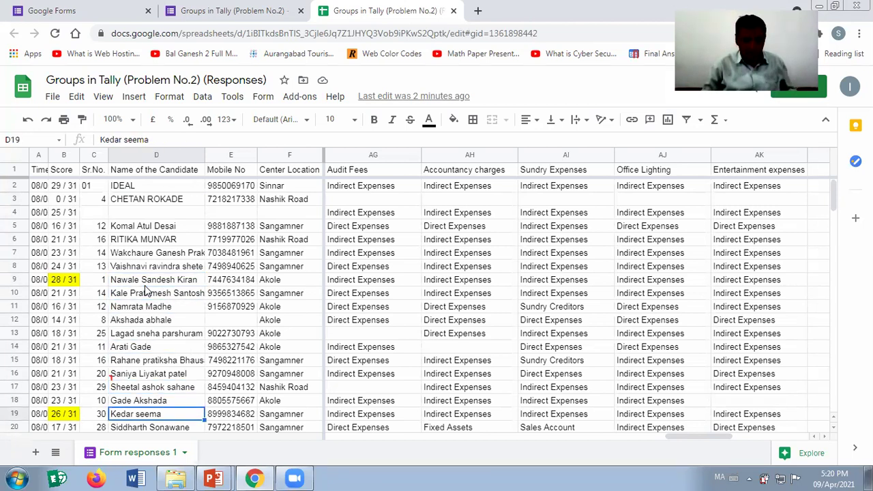
key("shift+space")
- Go to the candidate with the highlighted score in row 21 and select that whole response
key("Down")
key("Up")
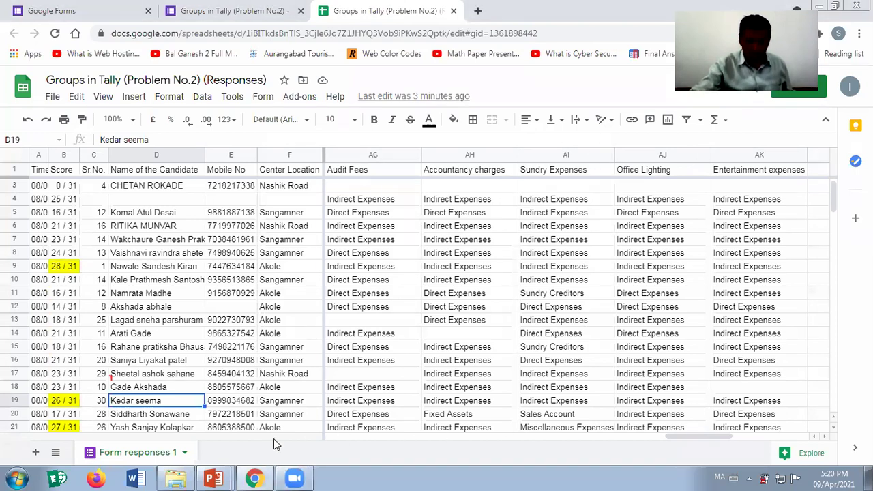
key("Down")
key("Down")
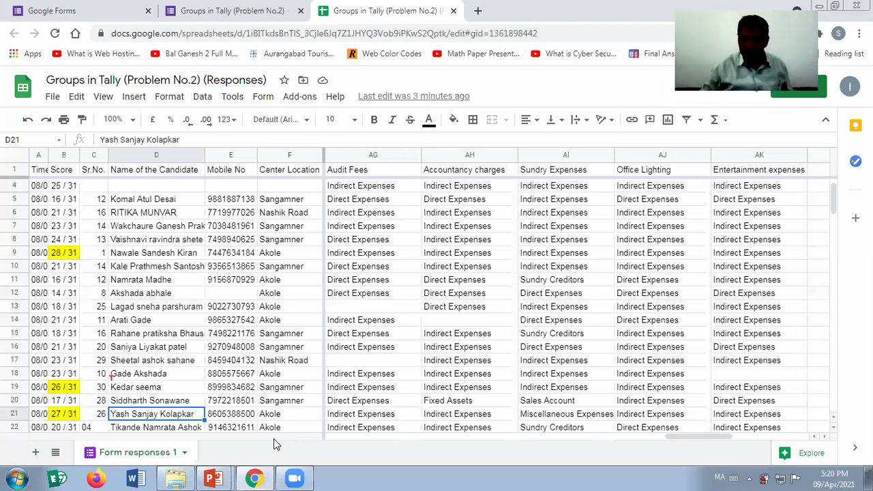
key("shift+space")
- Go down the candidate names to the highlighted score in row 33 and select that whole response
key("Down")
key("Down")
key("Down")
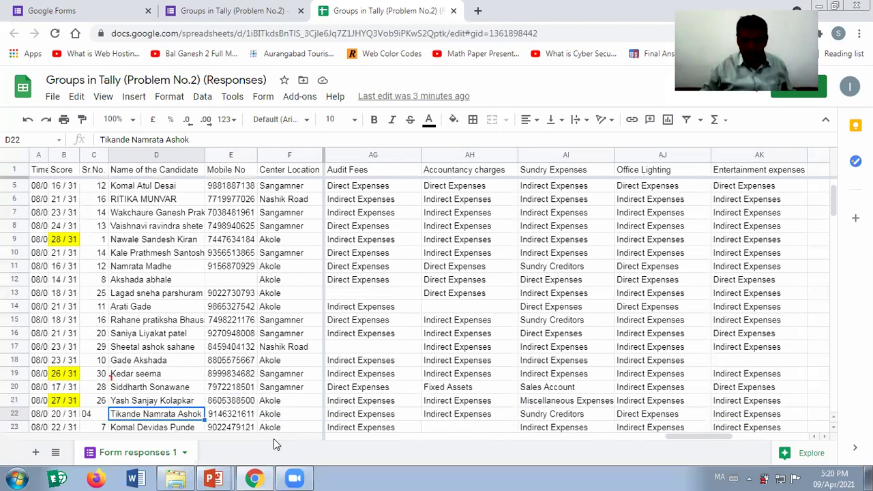
key("Down")
key("Down")
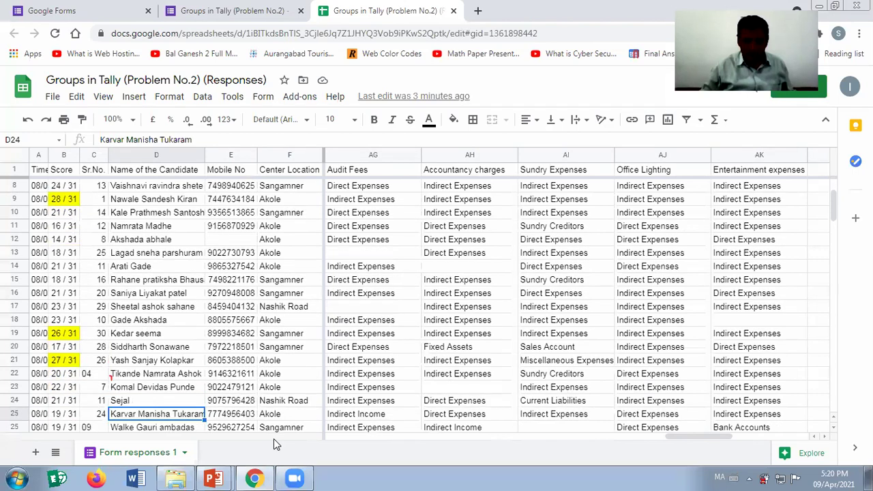
key("Down")
key("Down")
key("Down")
key("Down")
key("Down")
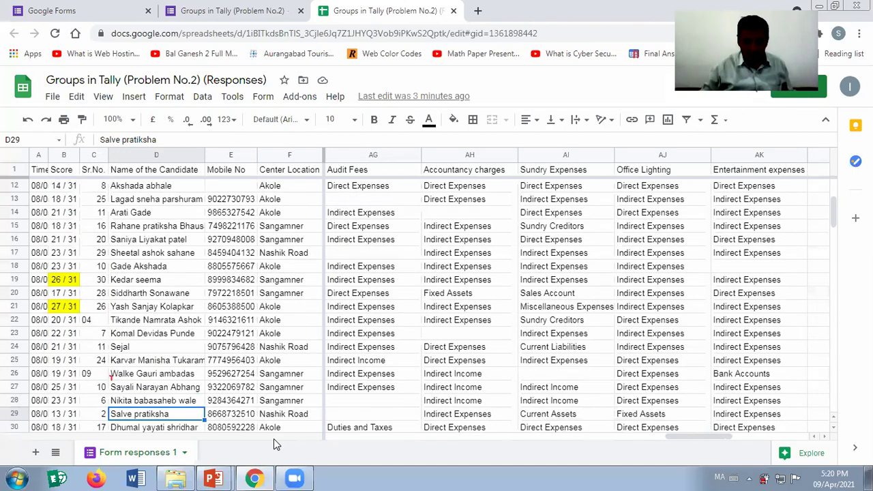
key("Down")
key("Down")
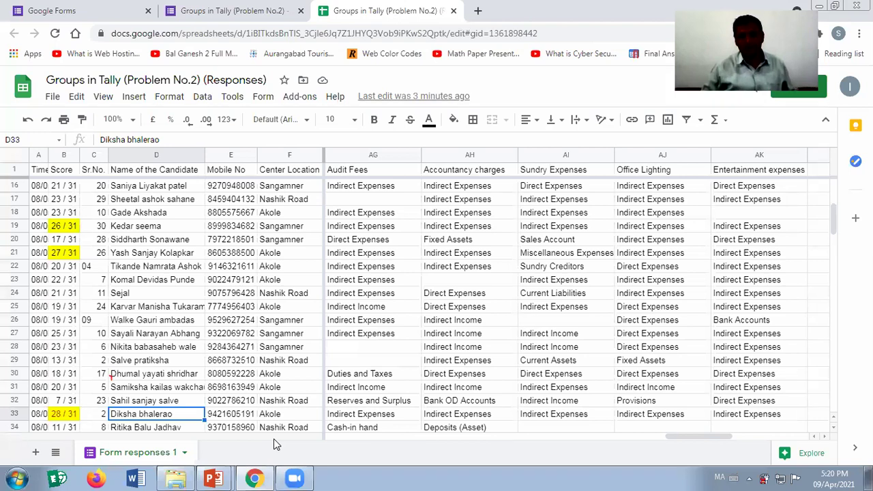
key("shift+space")
- Go to the last candidate with a highlighted score in row 35 and select that whole response
key("Down")
key("Down")
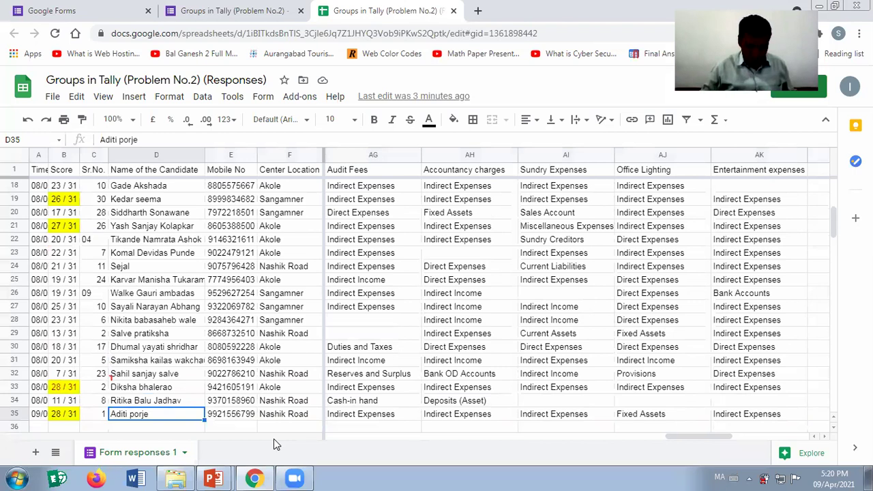
key("shift+space")
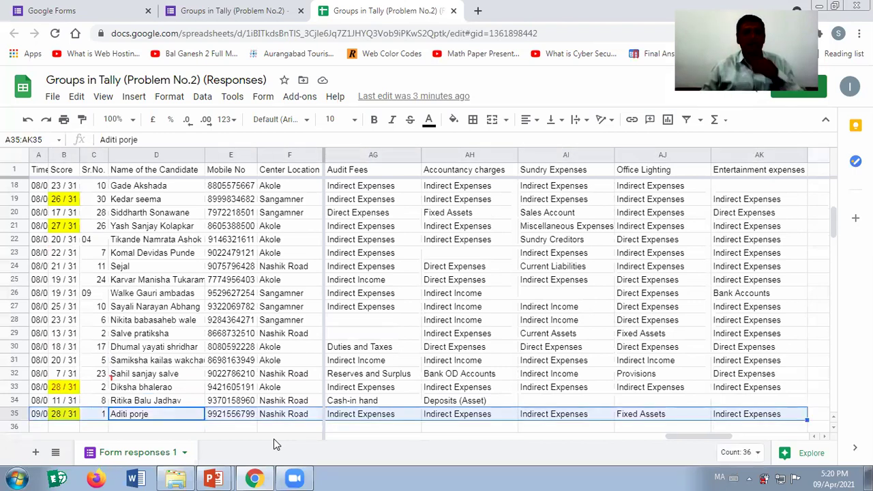
- Go back up through the candidate names from the last response in row 35 to the first response in row 2
key("Up")
key("Up")
key("Up")
key("Up")
key("Up")
key("Up")
key("Up")
key("Up")
key("Up")
key("Up")
key("Up")
key("Up")
key("Up")
key("Up")
key("Up")
key("Up")
key("Up")
key("Up")
key("Up")
key("Up")
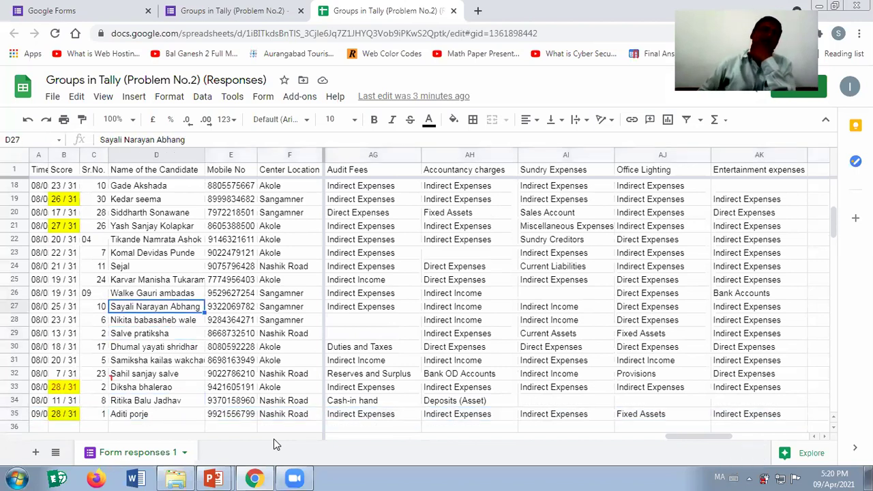
key("Down")
key("Down")
key("Down")
key("Down")
key("Down")
key("Down")
key("Down")
key("Down")
key("Down")
key("Down")
key("Down")
key("Down")
key("Down")
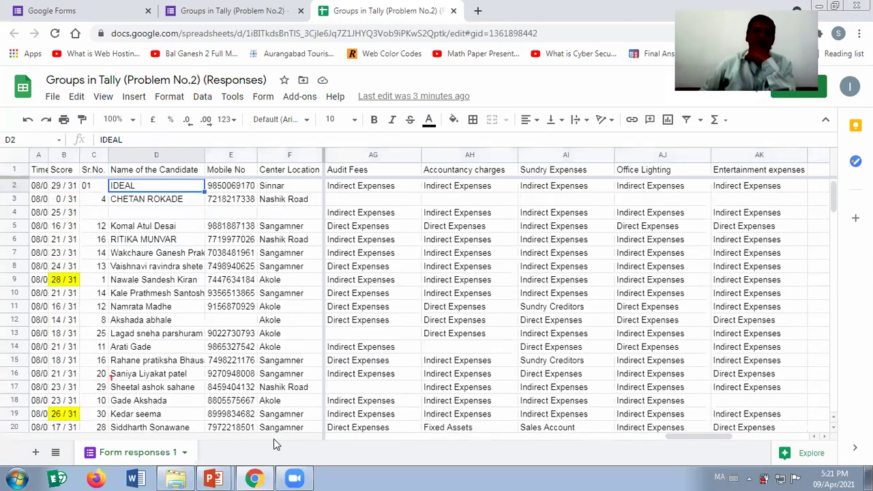
- Examine the response without a candidate name in row 4, including its mobile number cell and the neighbouring rows
key("Up")
key("Up")
key("Up")
key("Up")
key("Up")
key("Up")
key("Up")
key("Up")
key("Up")
key("Up")
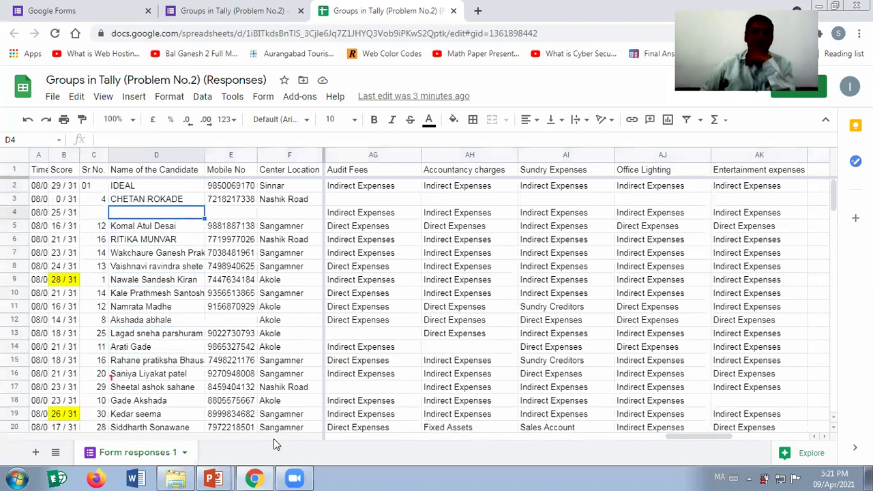
key("Left")
key("Right")
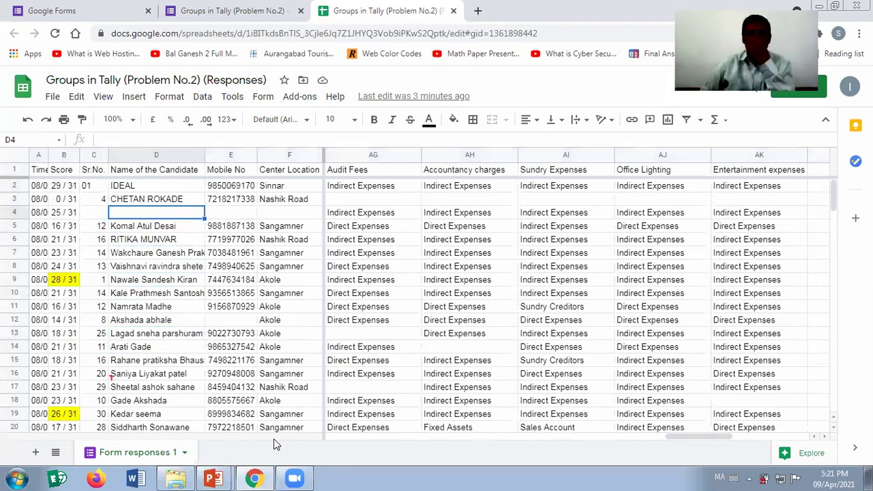
key("Right")
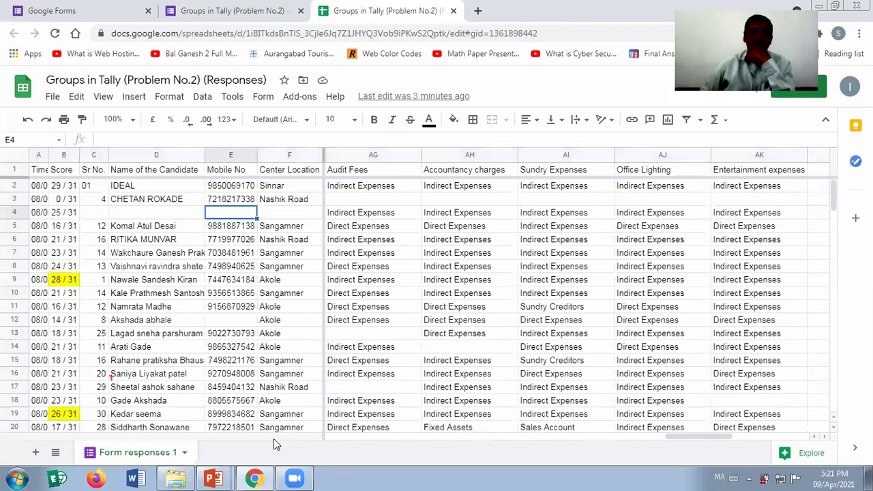
key("ctrl+Left")
key("Right")
key("Right")
key("Up")
key("ctrl+Up")
key("Down")
key("Down")
key("ctrl+Down")
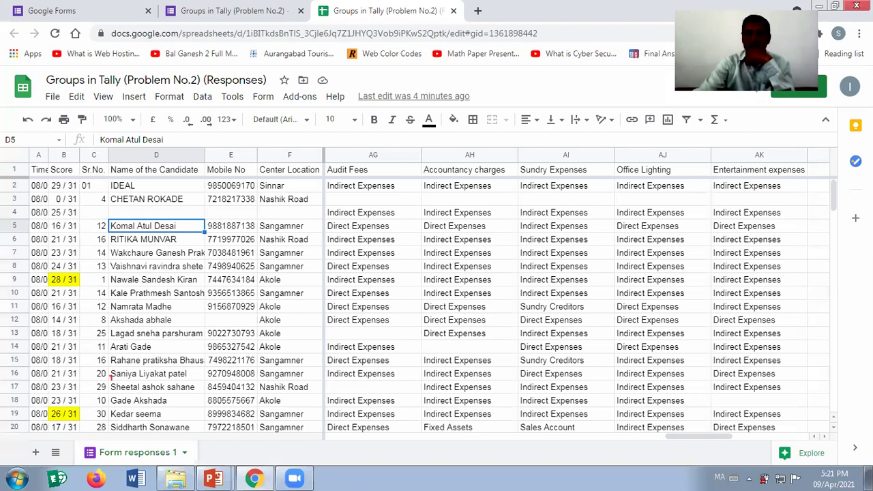
- Close the browser and the Group Selection Problem presentation, and preview the slide show of the Lecture 05 -Journal presentation in PowerPoint
left_click(856, 6)
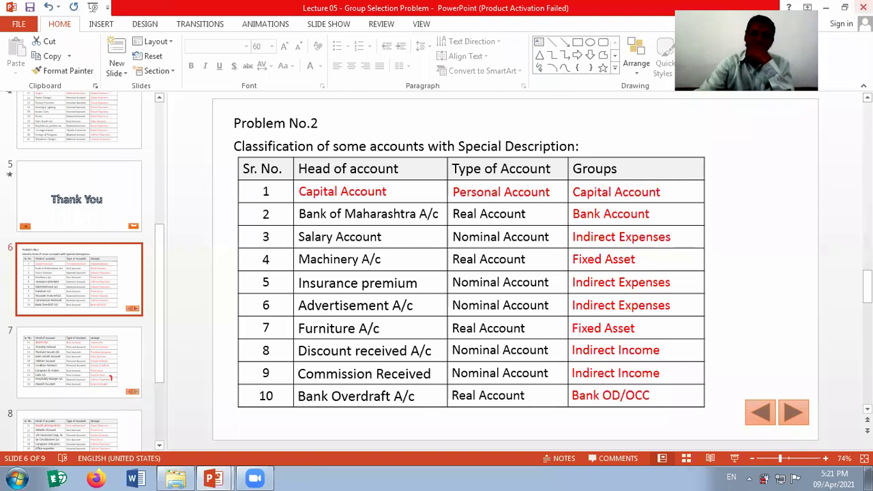
left_click(864, 7)
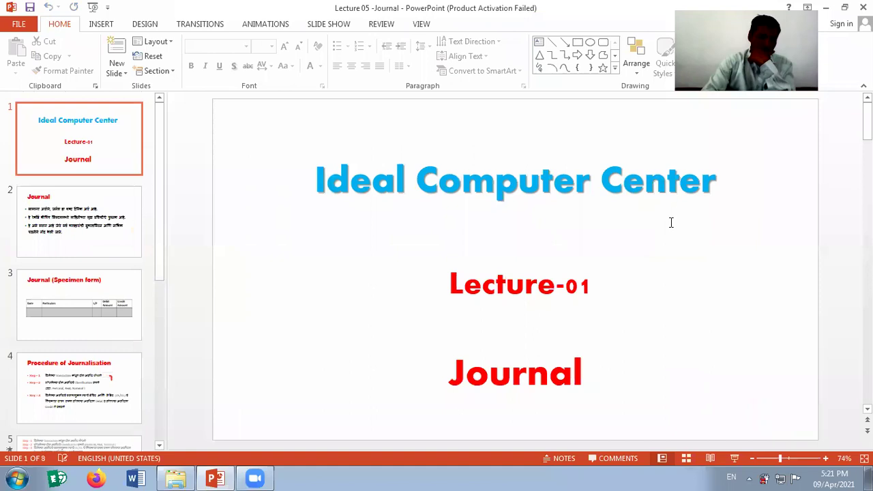
key("F5")
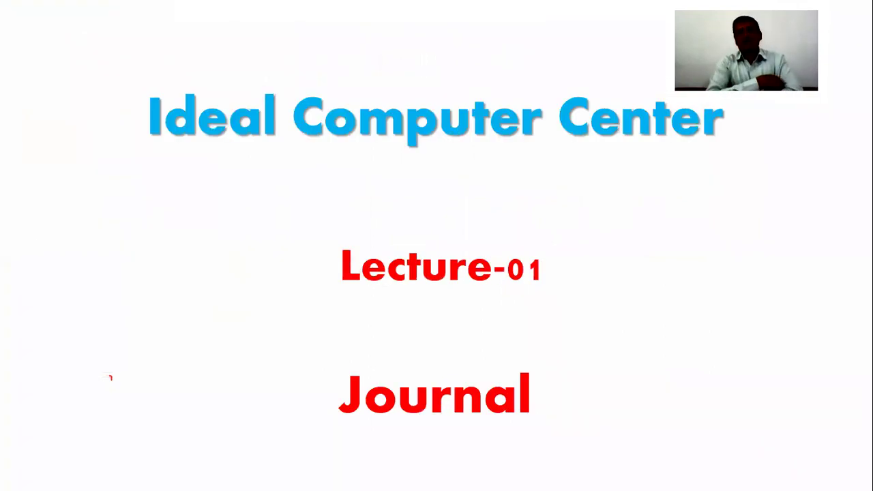
key("Escape")
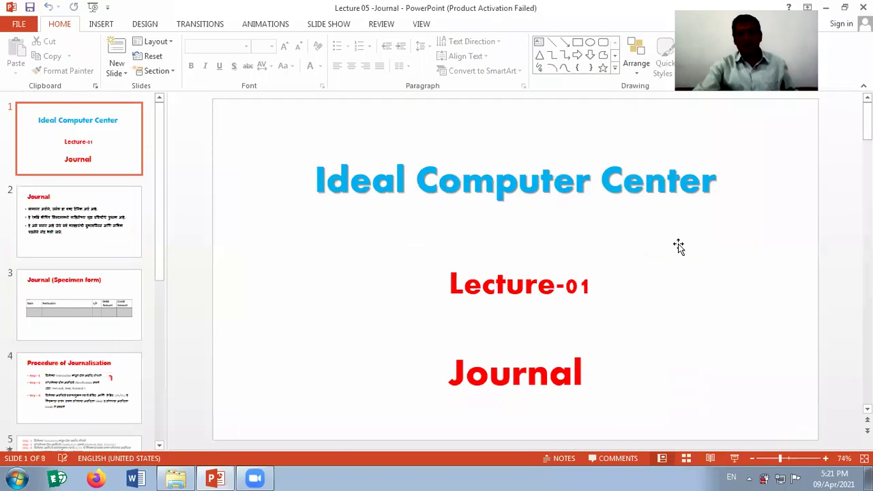
- Delete the "Lecture-01" text box from the title slide
left_click(566, 283)
left_click(577, 304)
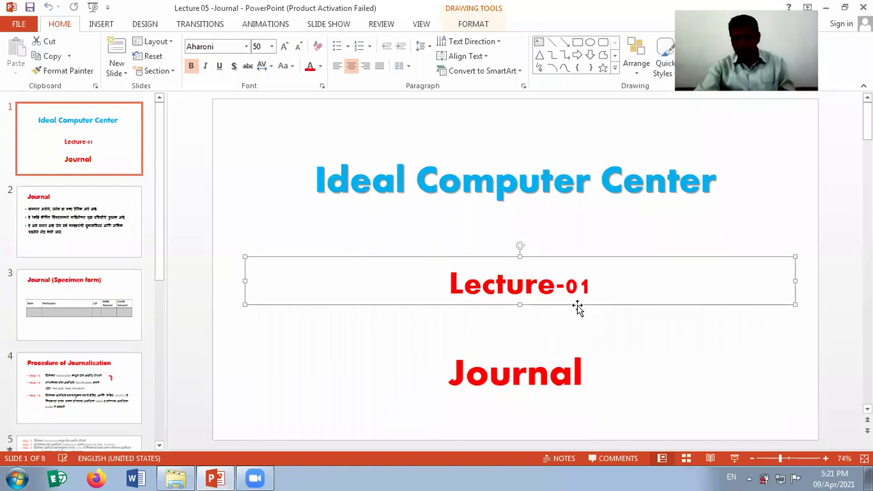
key("Delete")
- Move the "Journal" heading up into the space under "Ideal Computer Center" and start the slide show from the title slide
left_click(553, 373)
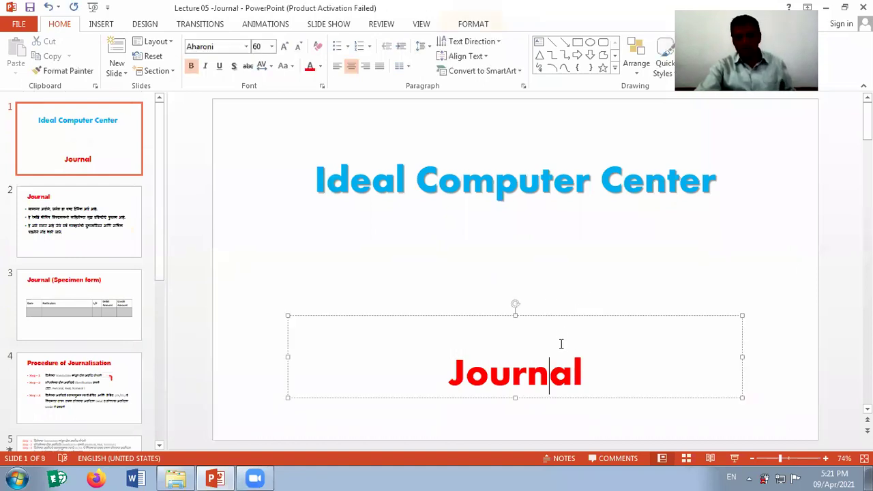
left_click_drag(560, 318, 557, 260)
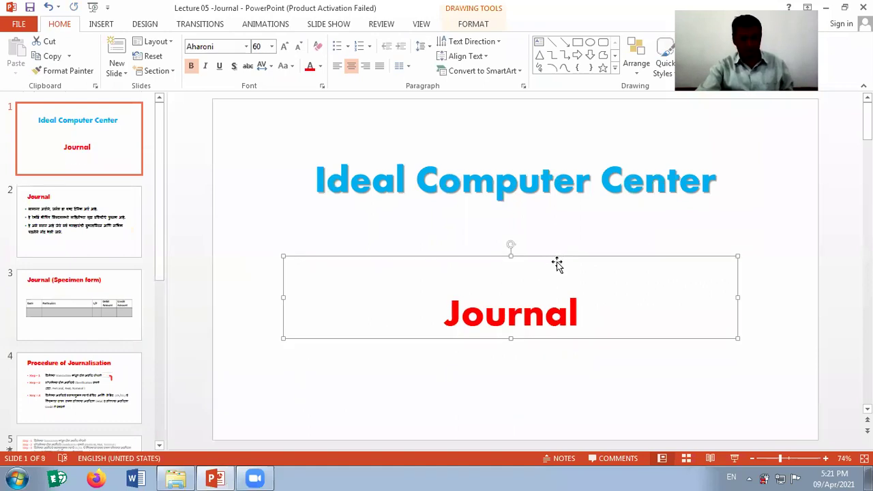
key("F5")
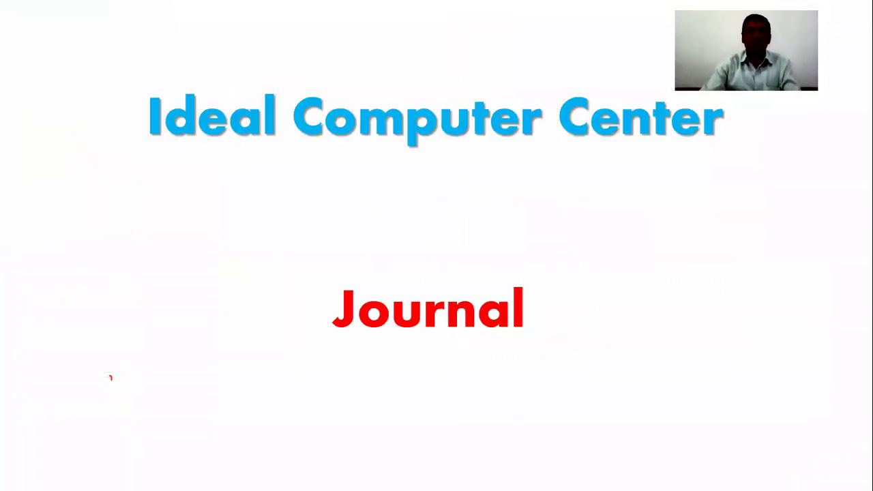